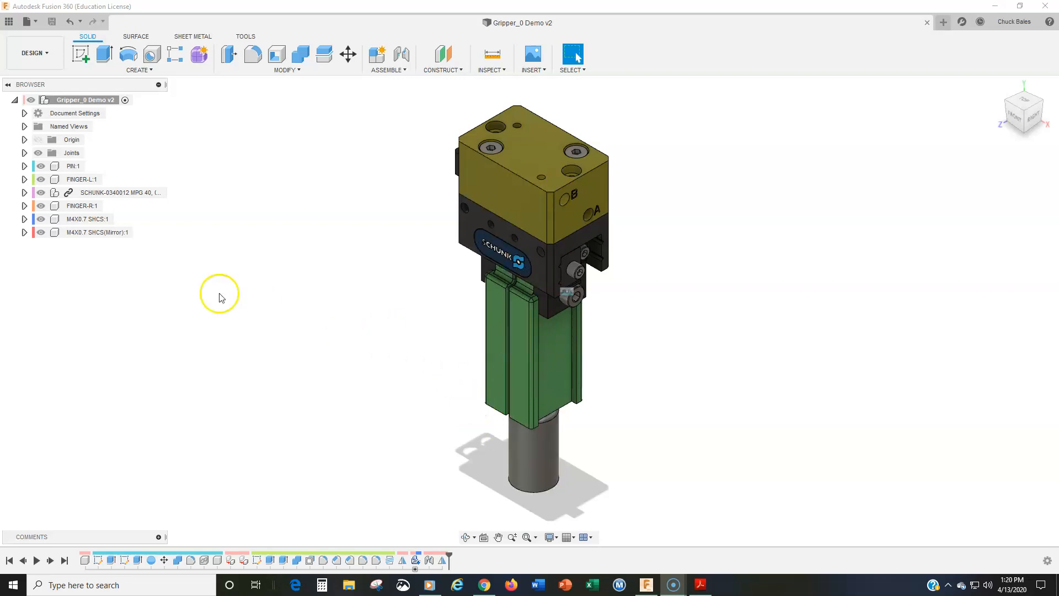
Start a new drawing from the design that references only the FINGER-L component instead of the full assembly
click(49, 233)
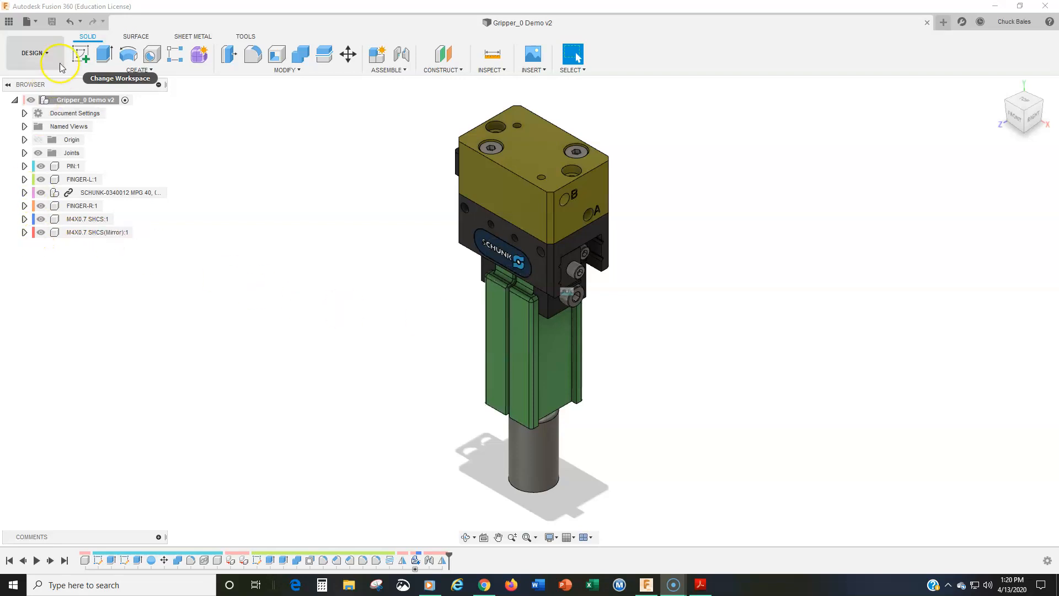
click(45, 53)
mouse_move(42, 199)
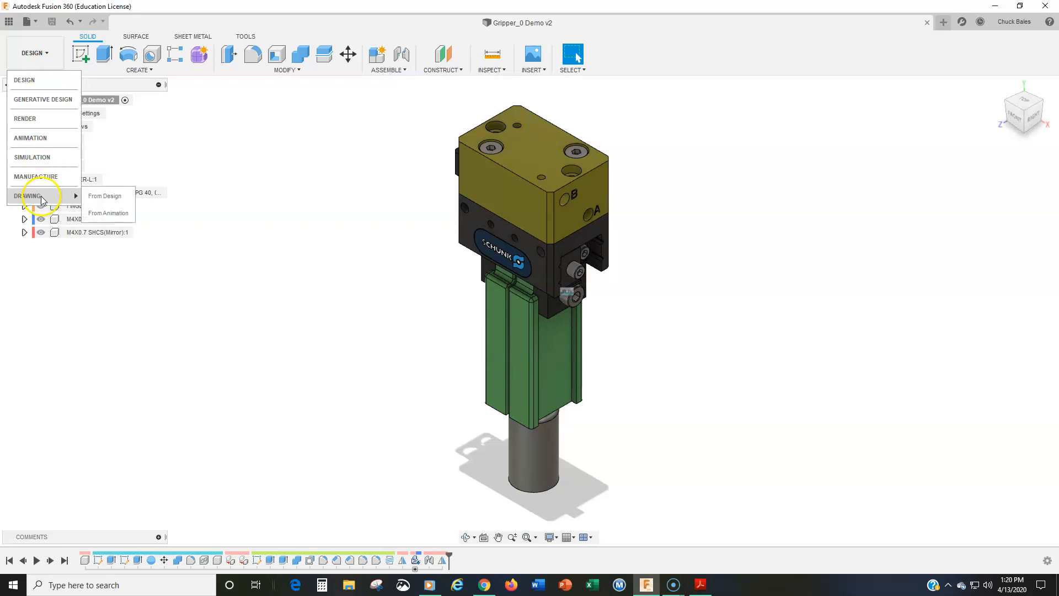
click(104, 196)
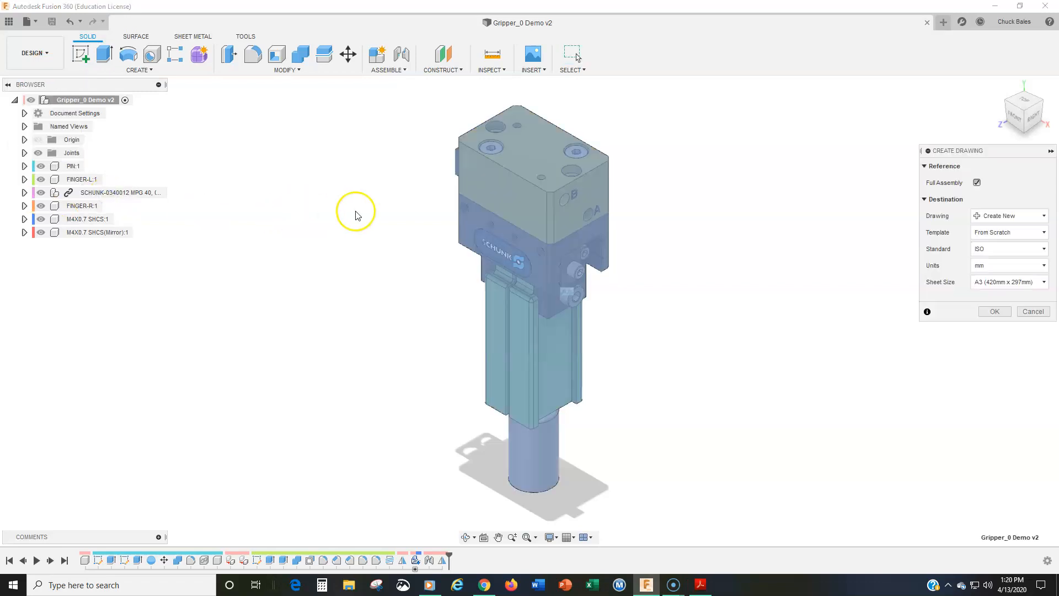
click(976, 183)
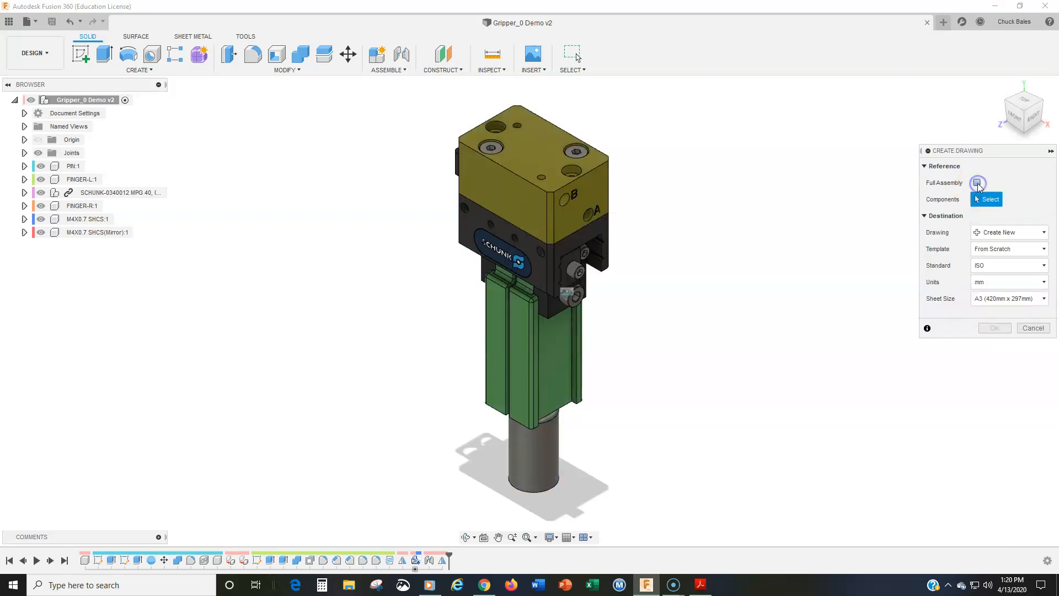
click(495, 345)
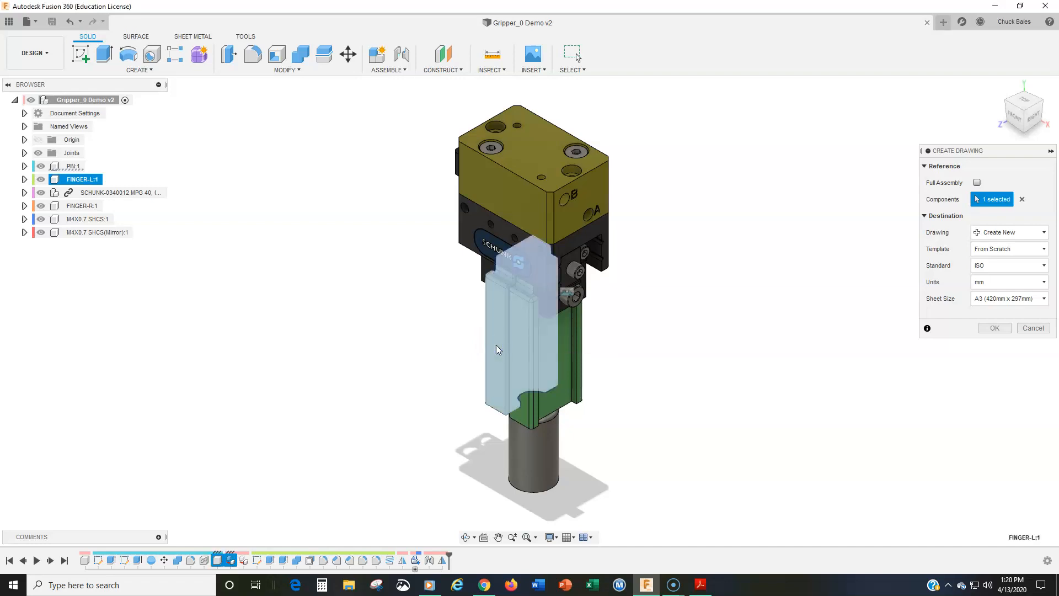
Set the drawing standard to ASME and create the drawing in mm on a B (17in x 11in) sheet
click(997, 266)
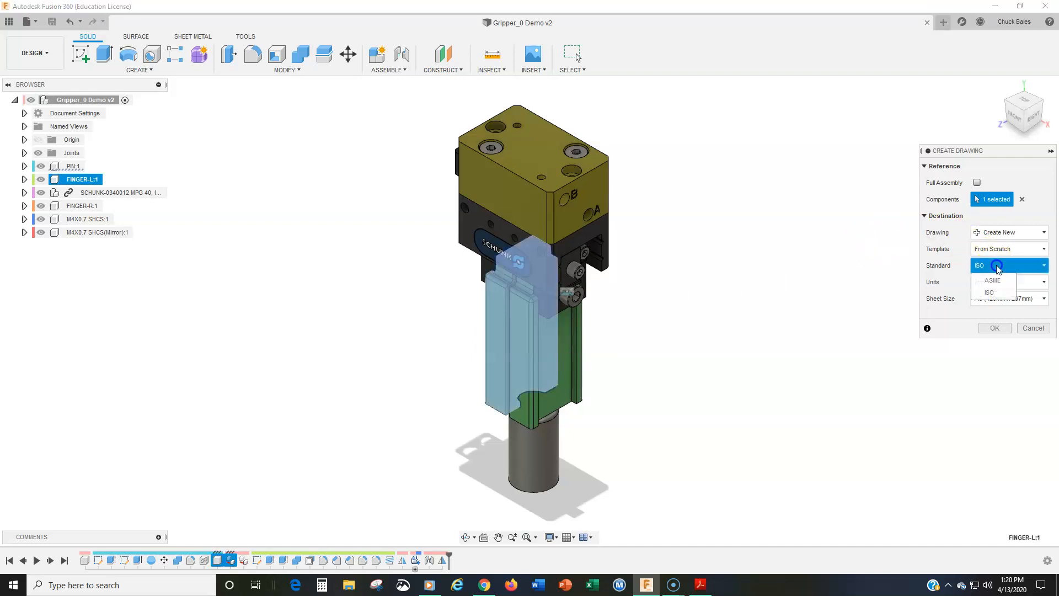
click(993, 280)
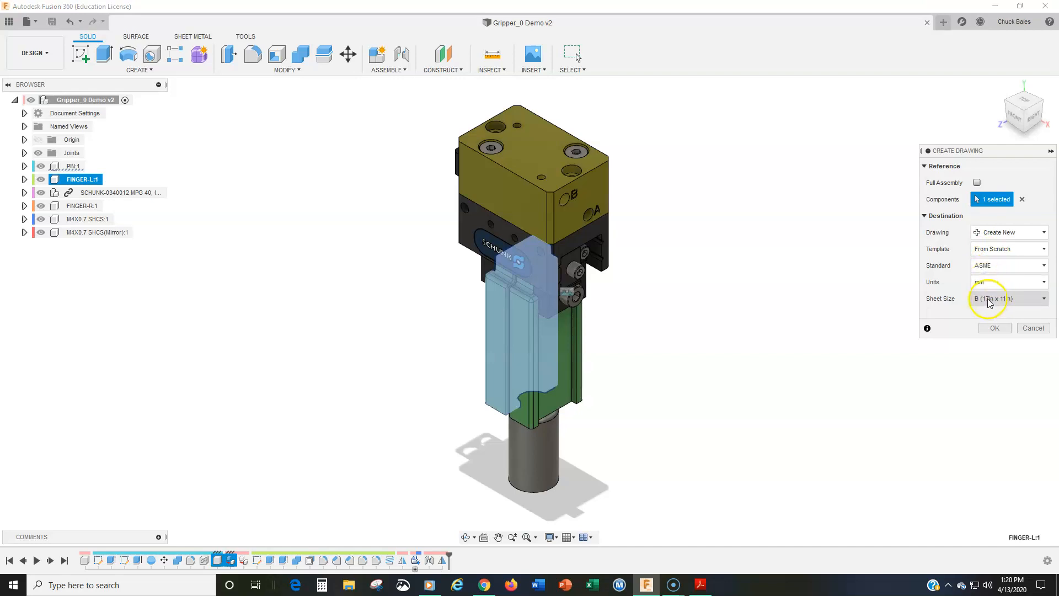
click(994, 328)
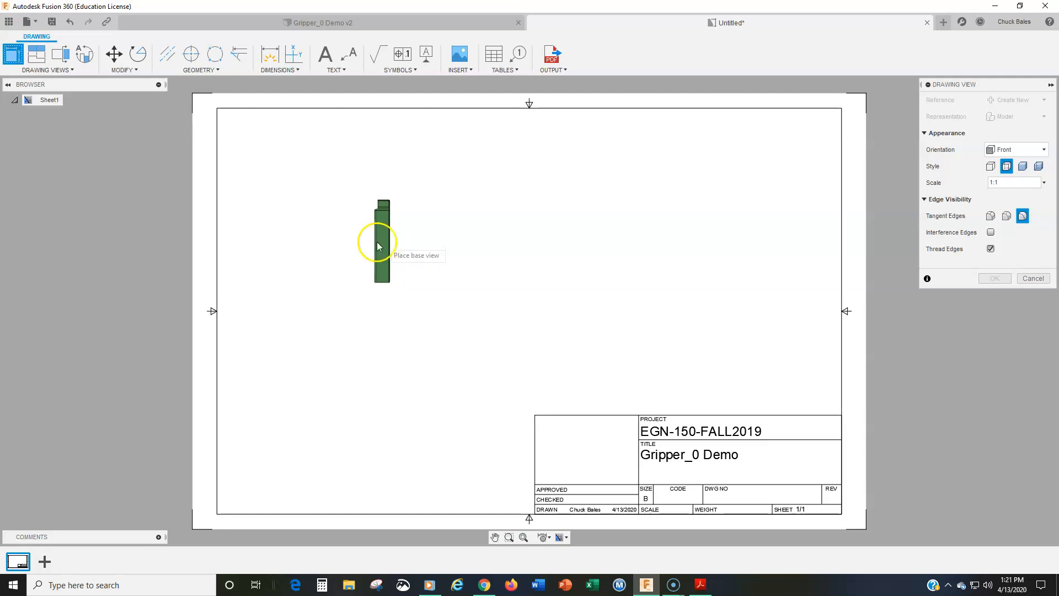
Place the finger's base view in the left half of the sheet with Left orientation and 2:1 scale
click(1018, 151)
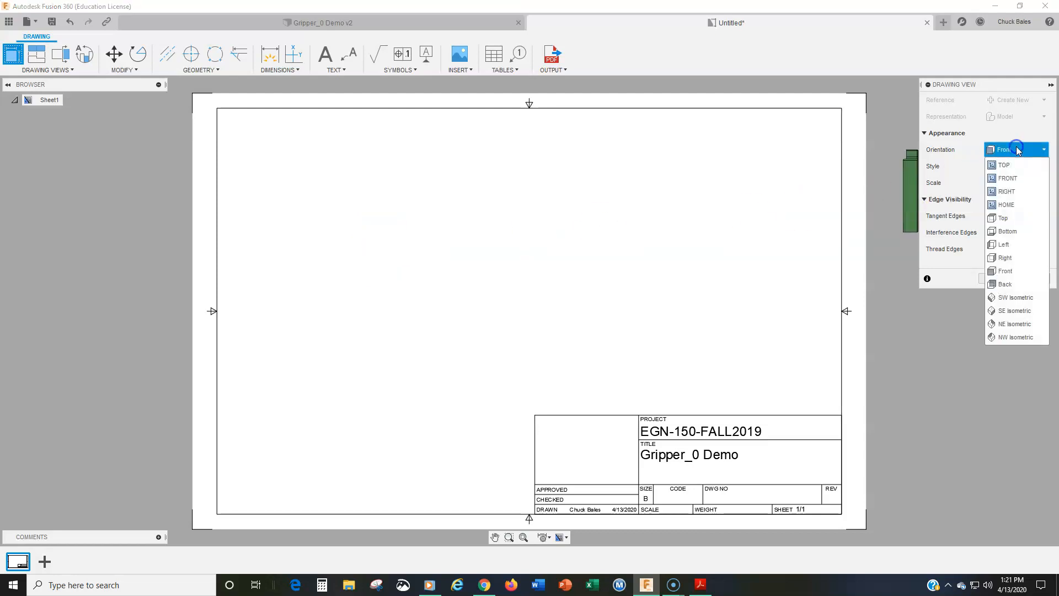
click(1004, 246)
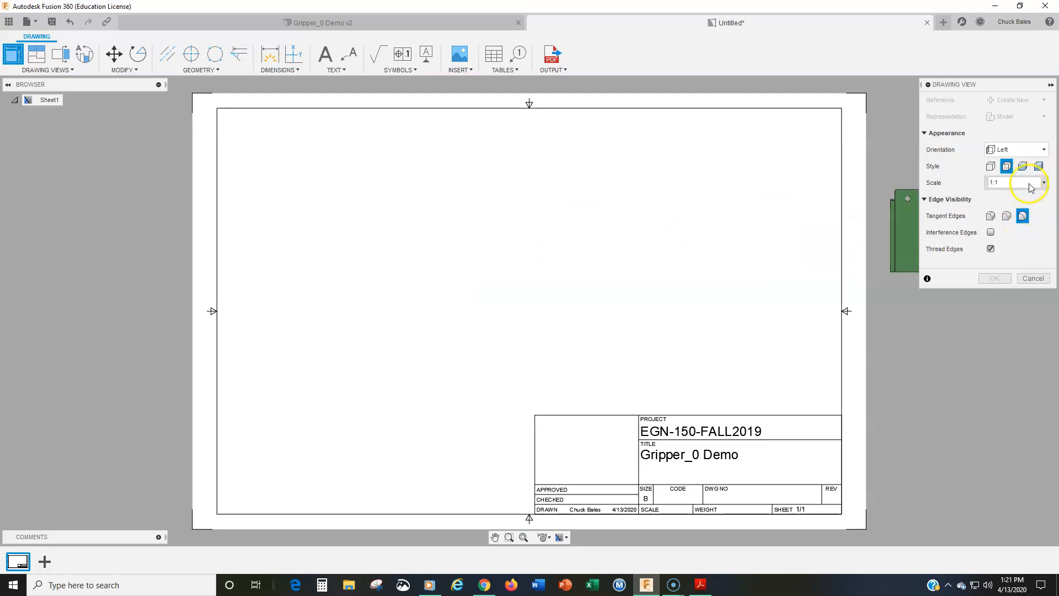
click(1046, 184)
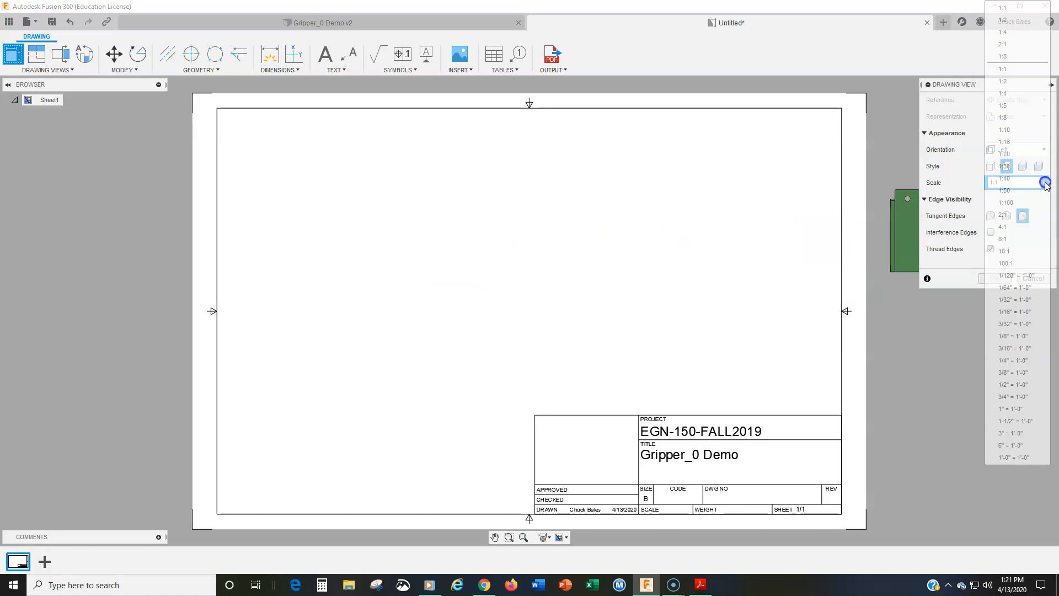
click(1012, 217)
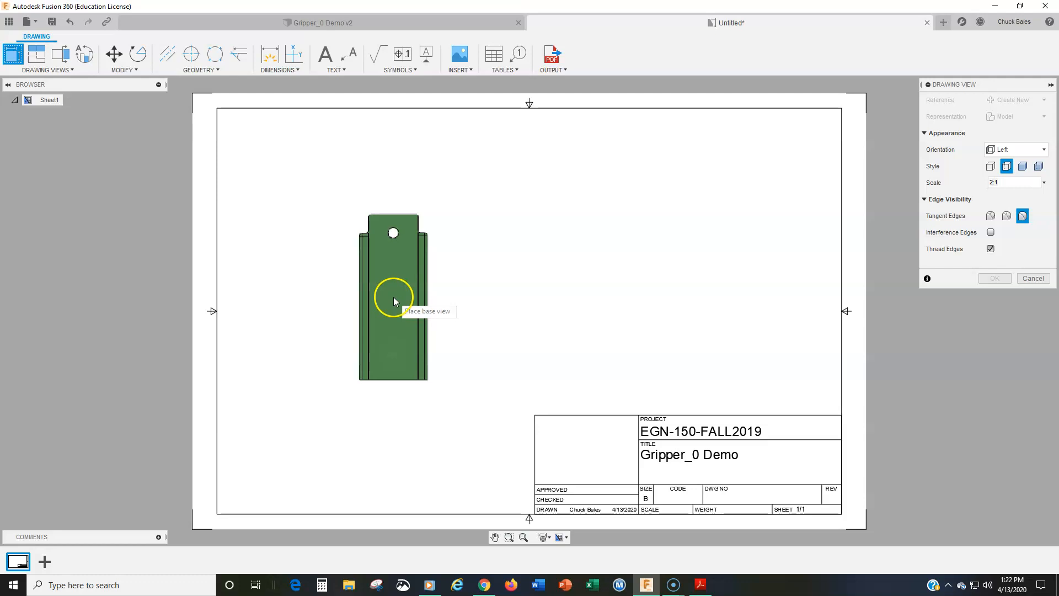
click(393, 300)
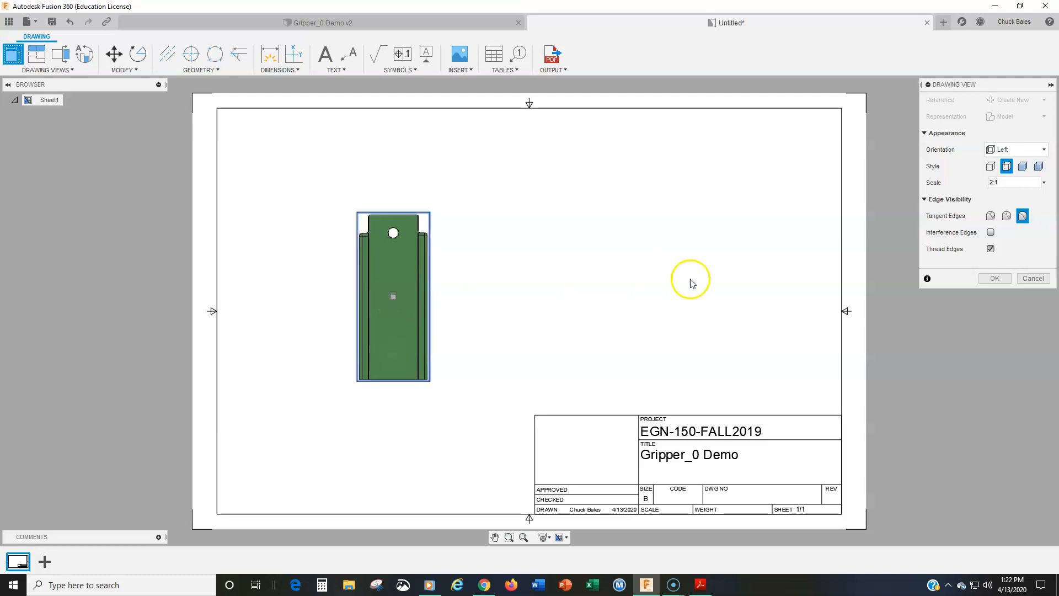
click(995, 279)
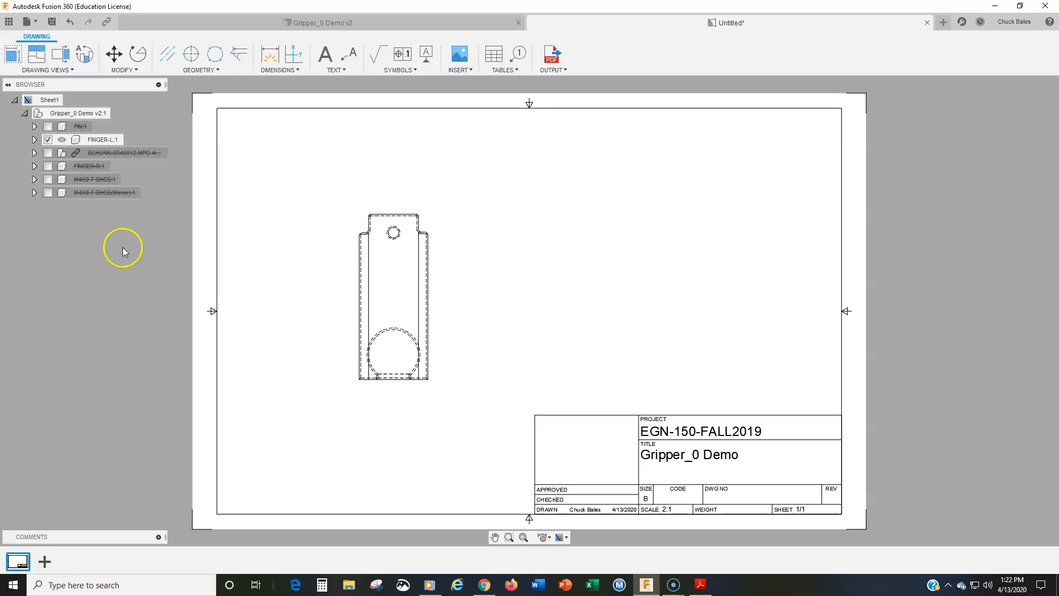
Project a side view to the right of the base view and a bottom view below it
click(38, 54)
click(393, 278)
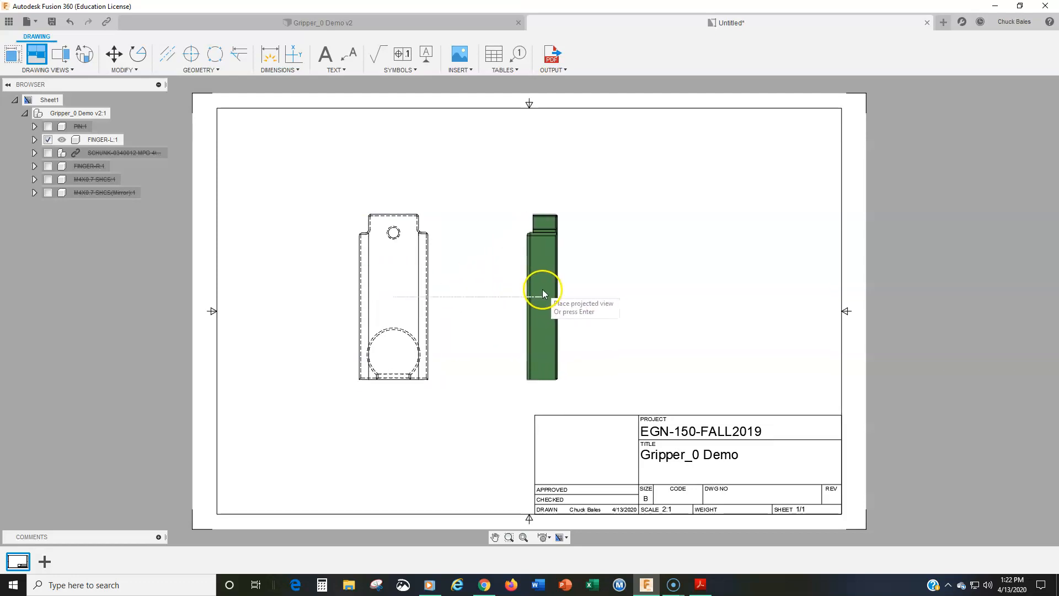
click(542, 289)
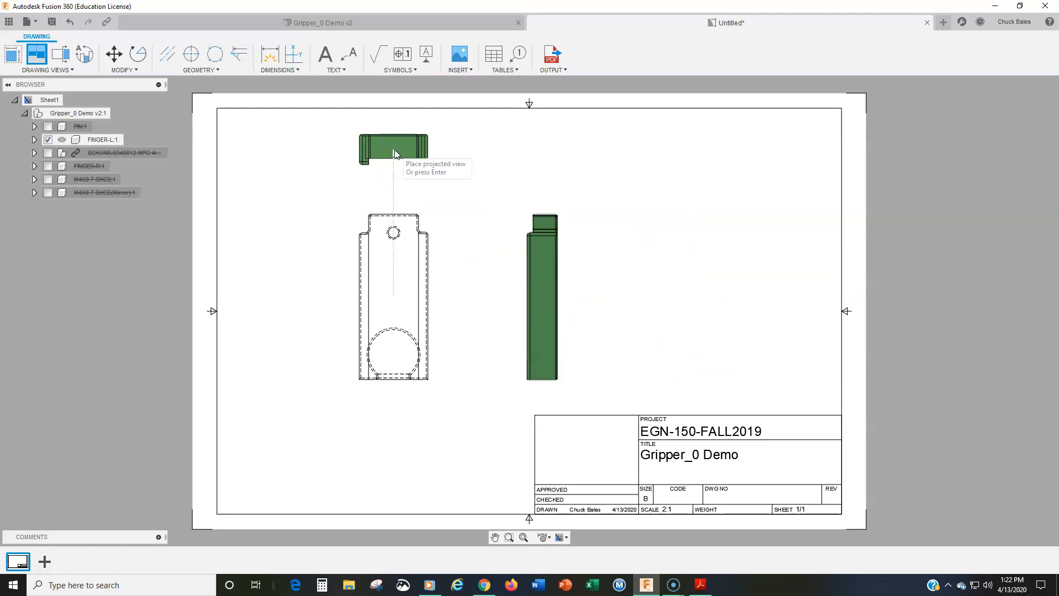
click(400, 438)
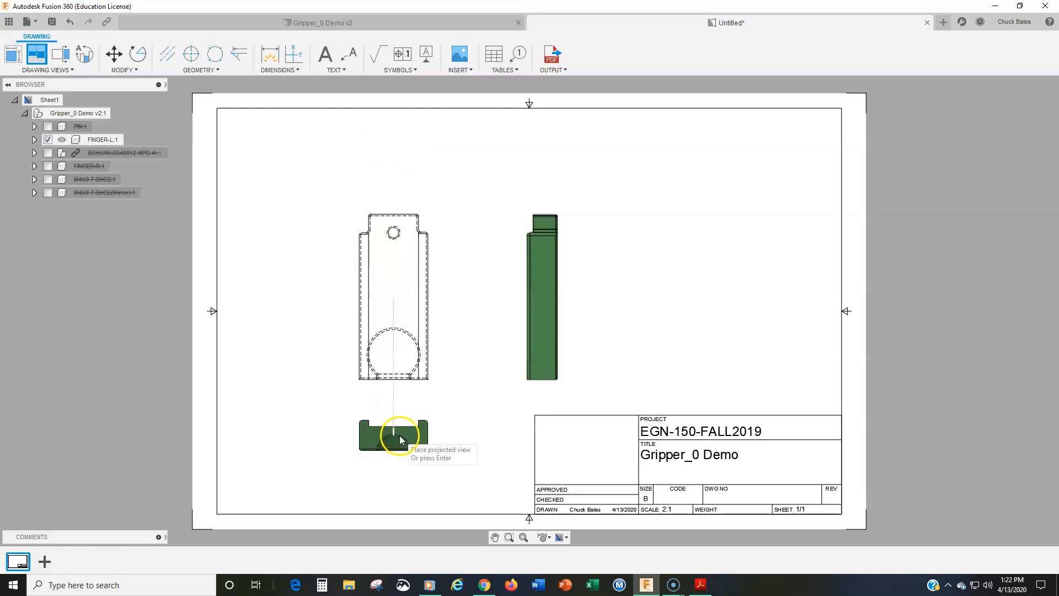
click(397, 438)
key(Return)
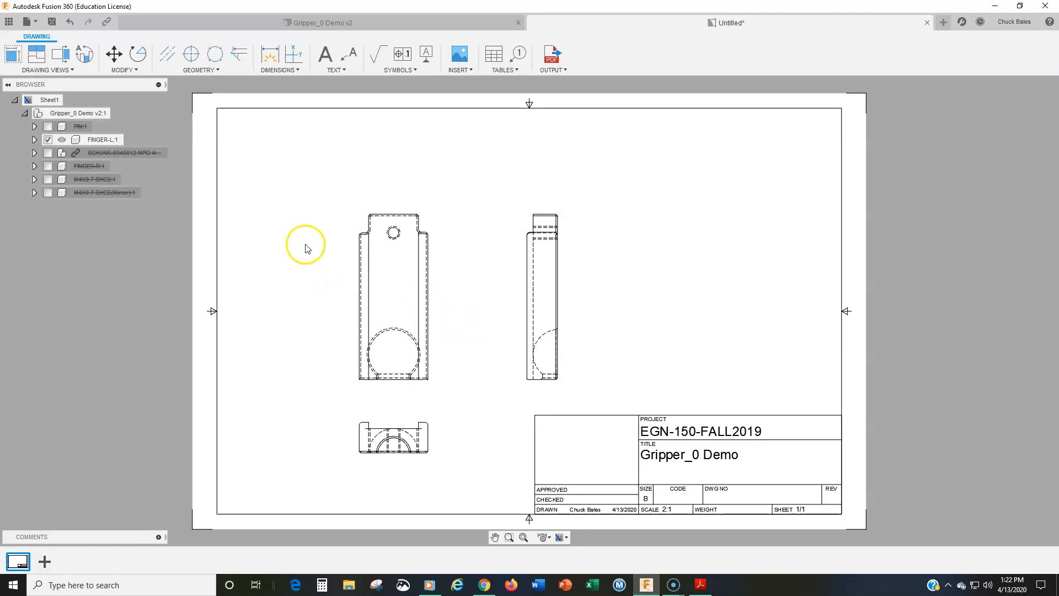
Project a rear view of the finger from the side view, placing it to the right above the title block
click(38, 54)
click(550, 275)
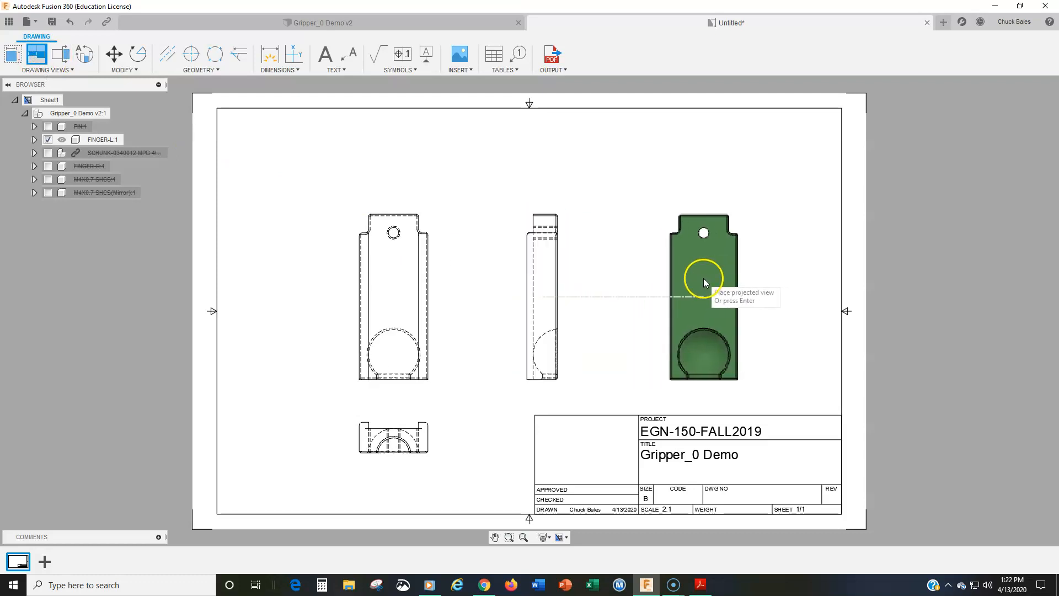
click(701, 278)
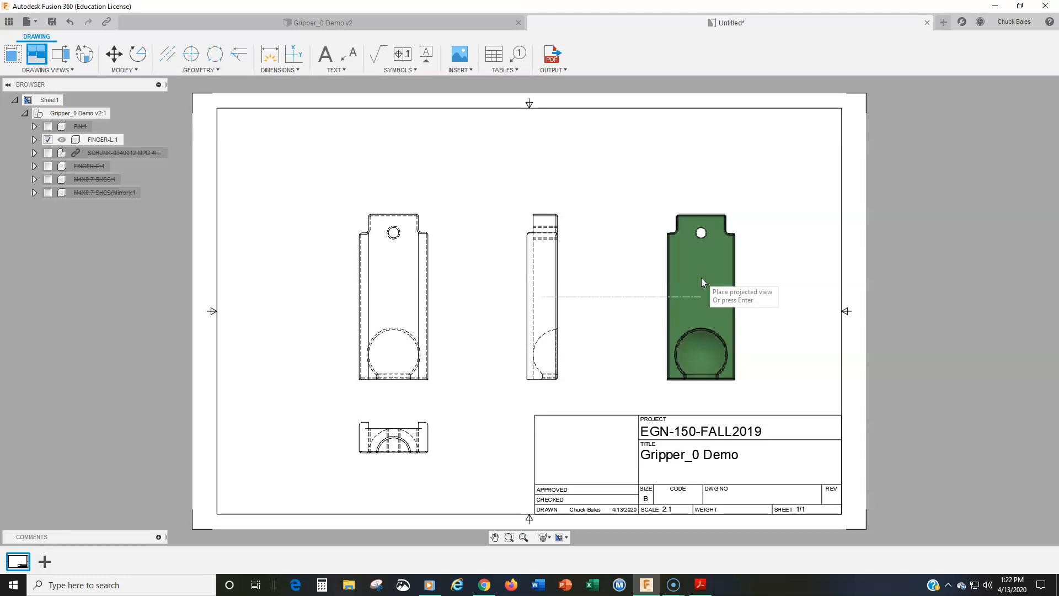
key(Return)
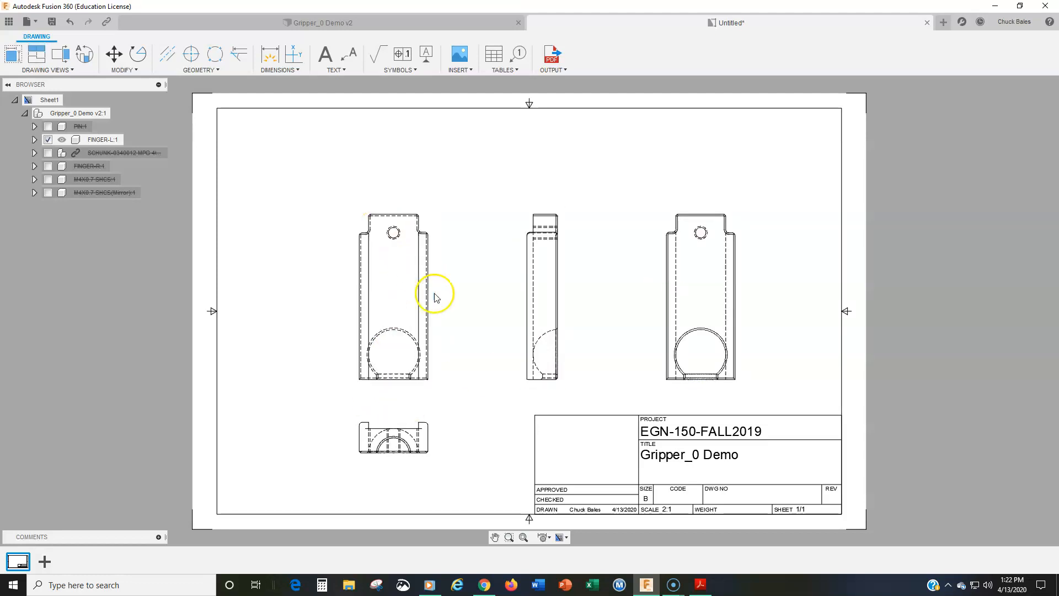
scroll(438, 293, up, 2)
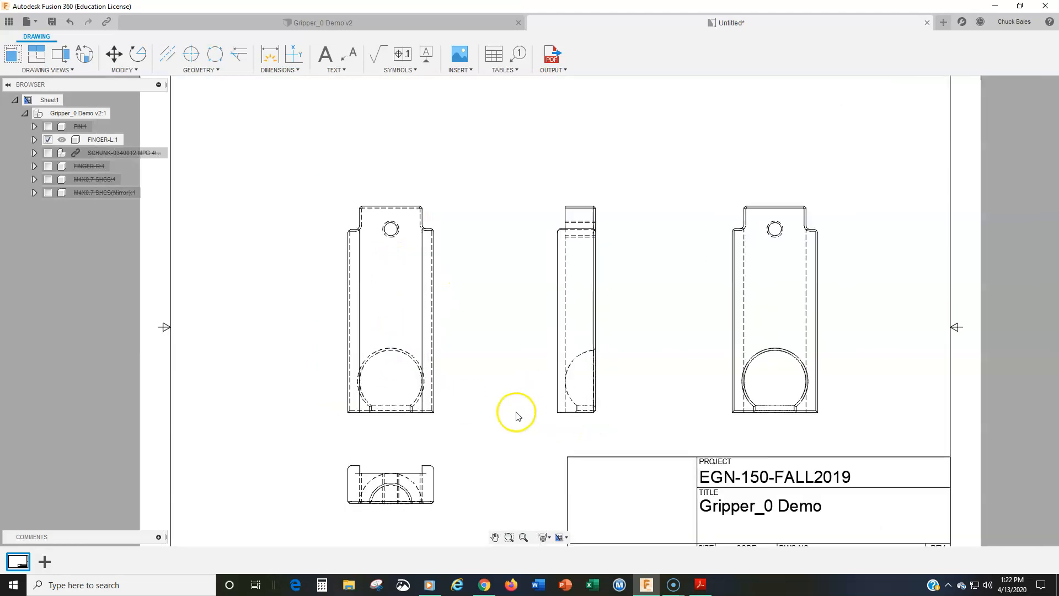
scroll(506, 447, down, 2)
middle_drag(501, 409, 498, 409)
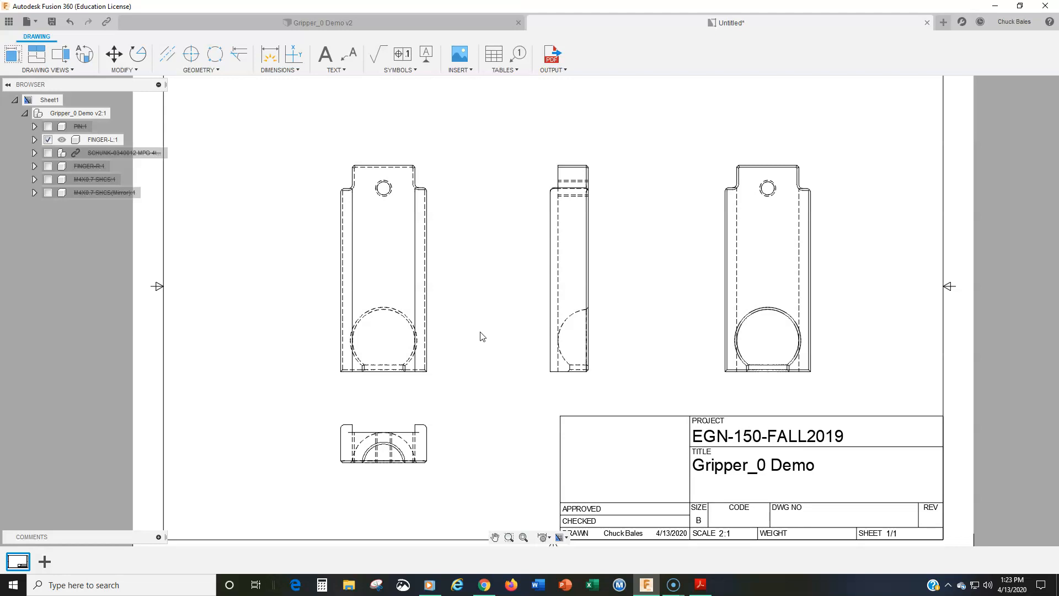
click(400, 270)
click(385, 267)
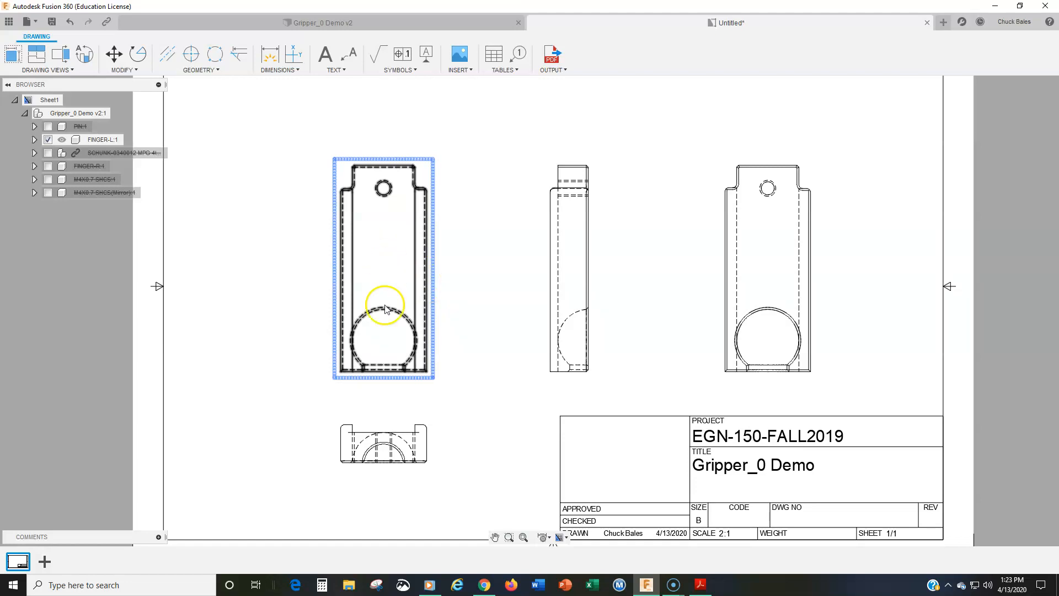
click(395, 439)
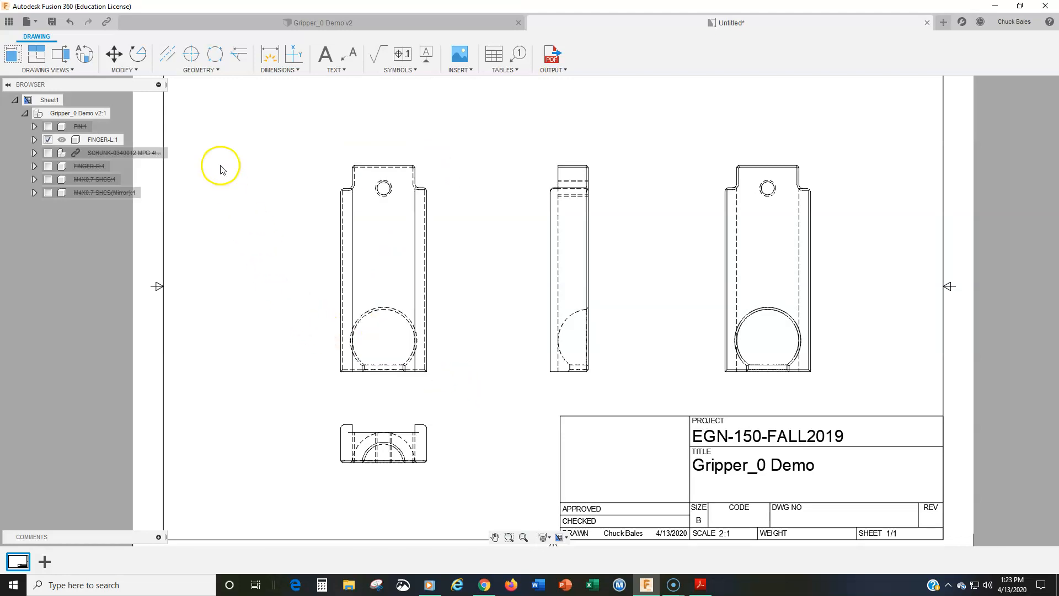
Add center marks to the small hole and large round pocket in the base and rear views, and to the pocket arcs in the side and bottom views
click(199, 57)
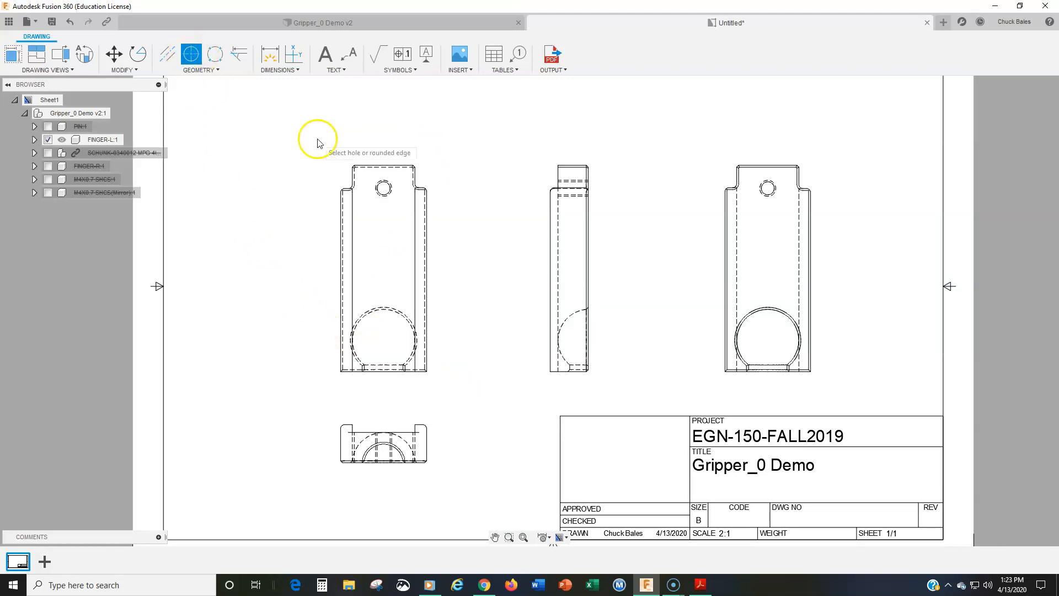
click(386, 181)
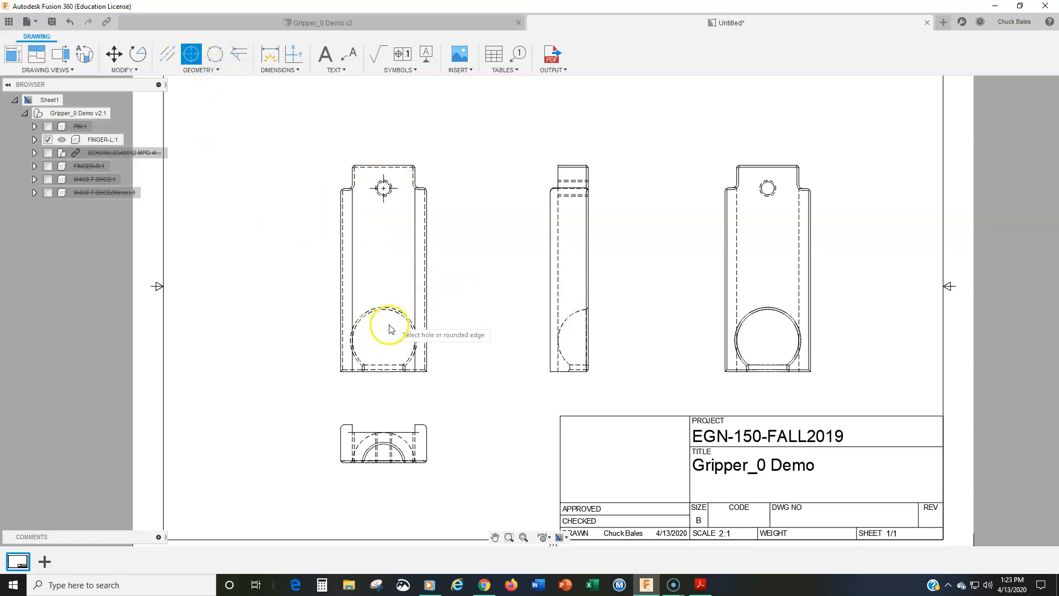
click(399, 310)
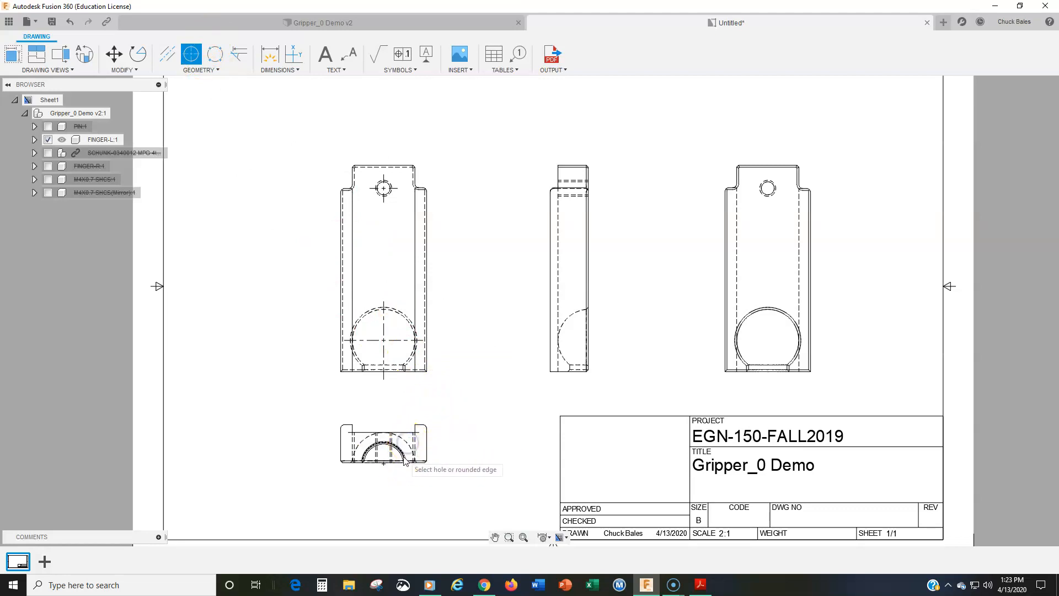
click(750, 310)
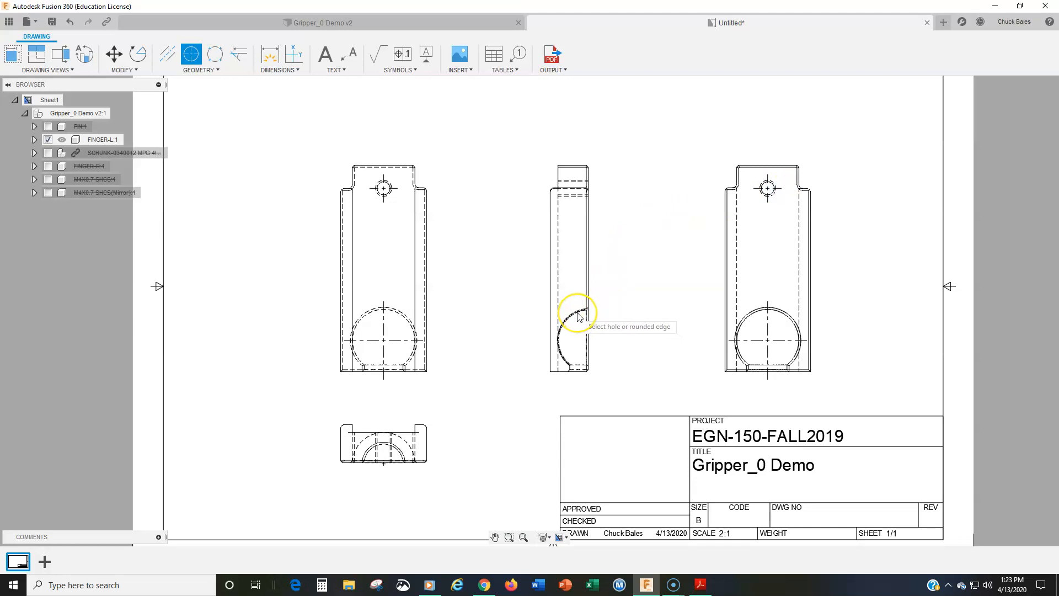
click(644, 388)
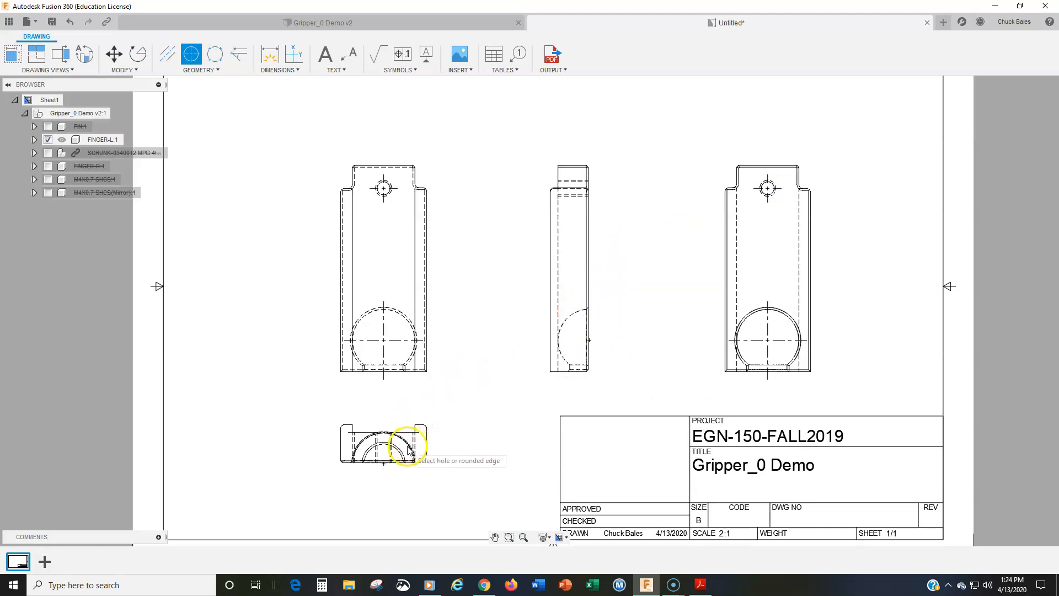
Add a centerline between the two hidden edges of the small hole in the bottom view
click(167, 54)
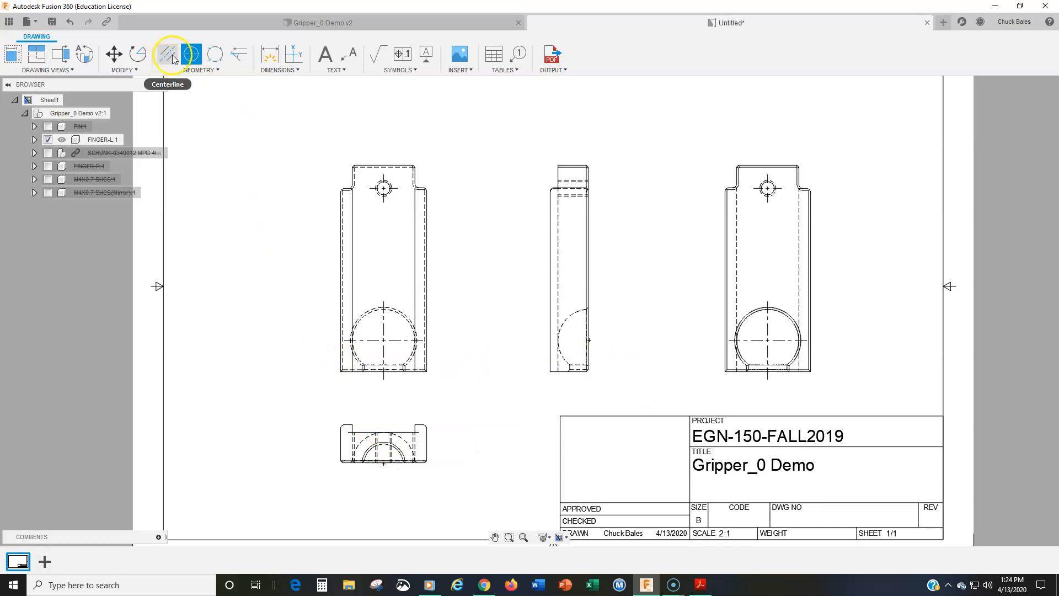
scroll(387, 408, up, 3)
click(364, 438)
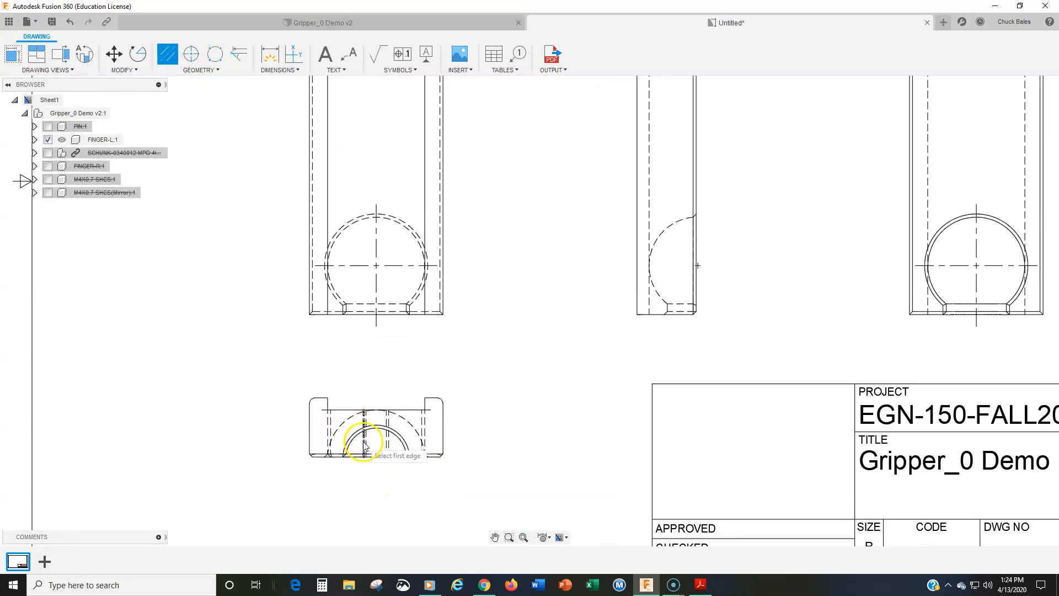
click(390, 446)
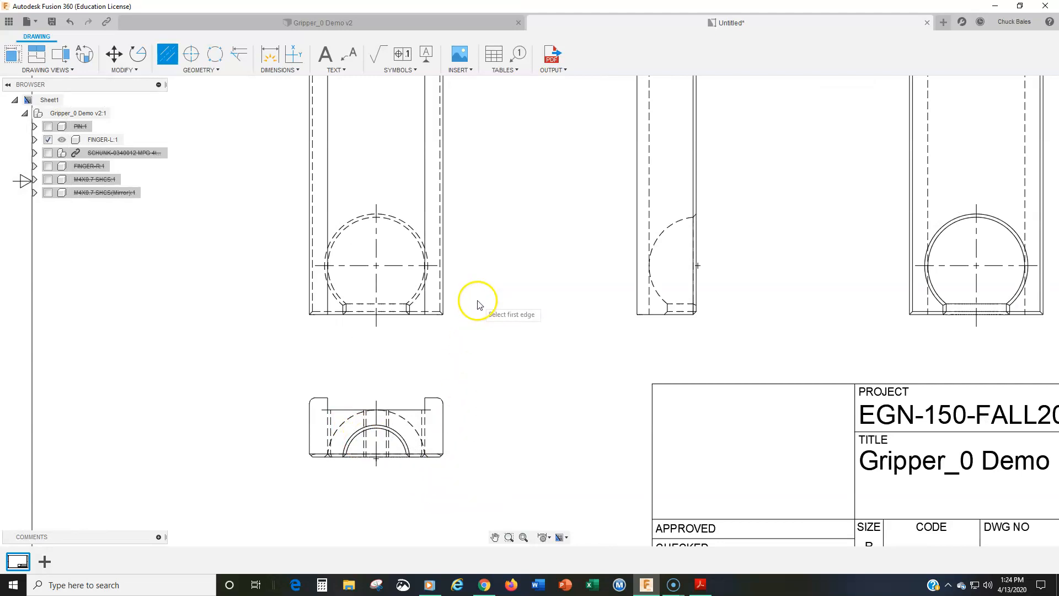
Add a centerline between the small hole's two hidden edges in the side view and extend its left end past the part outline
scroll(477, 301, down, 2)
mouse_move(485, 262)
middle_down()
mouse_move(473, 281)
mouse_move(361, 315)
middle_up()
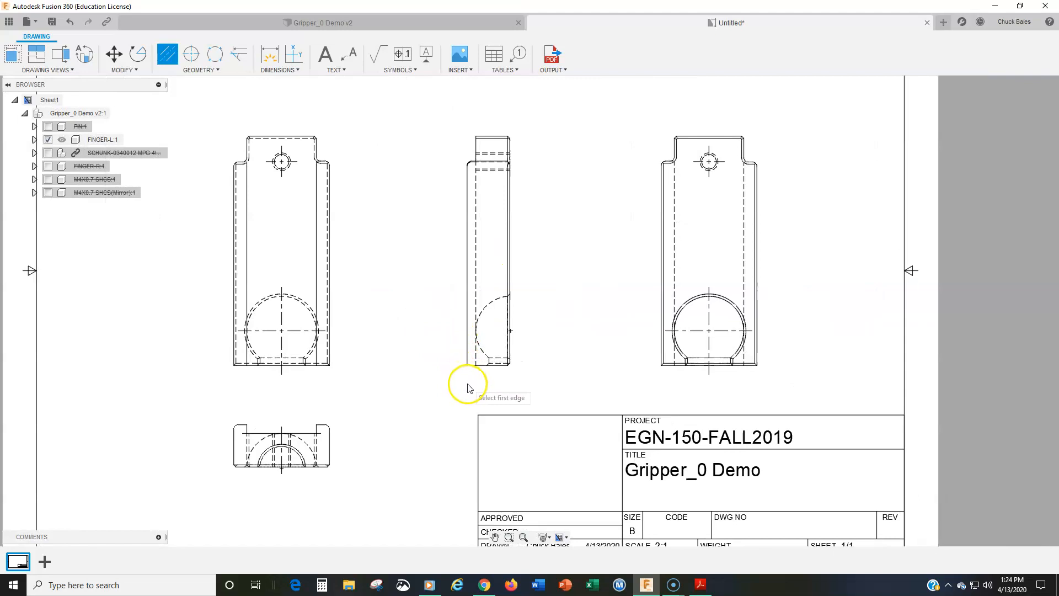
click(494, 172)
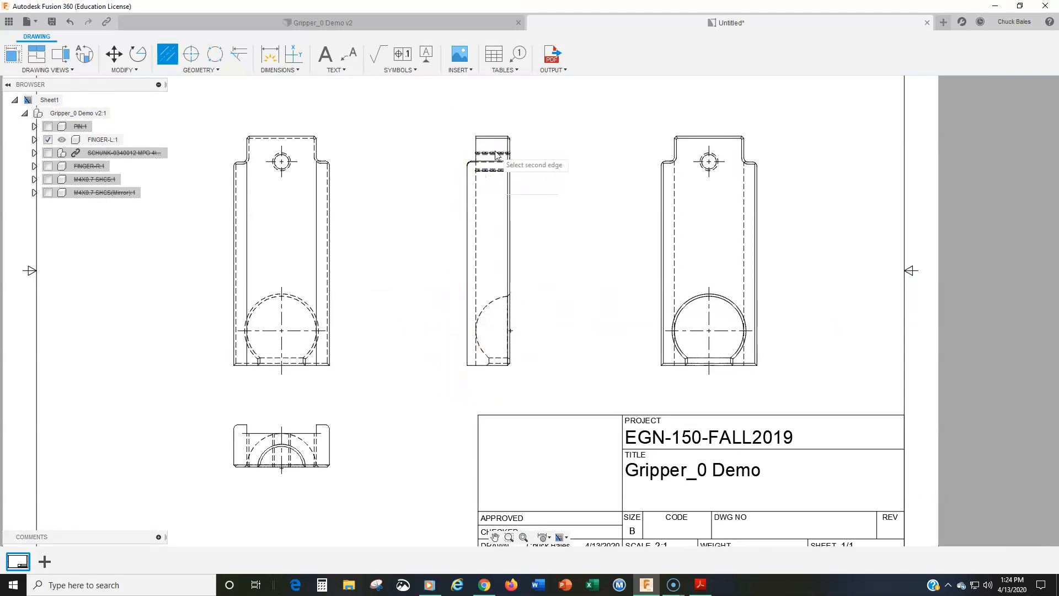
scroll(491, 168, up, 6)
scroll(492, 152, up, 4)
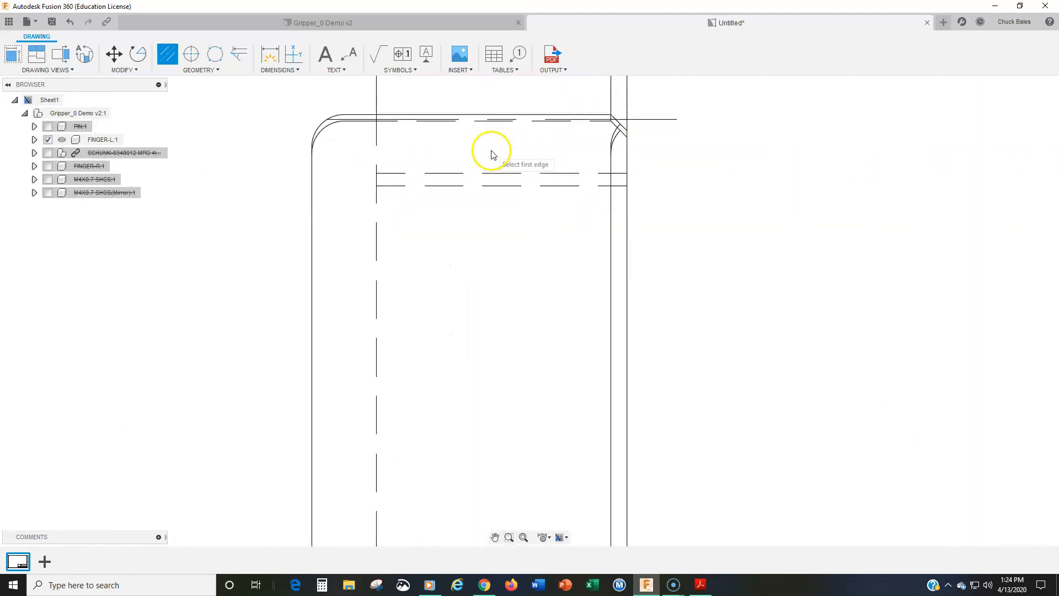
middle_drag(491, 154, 525, 223)
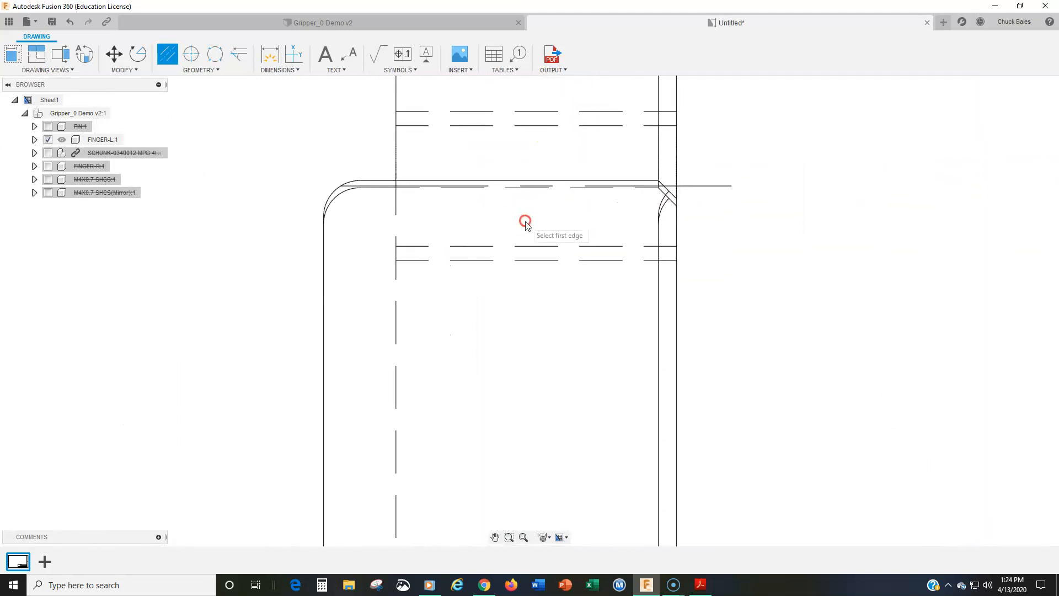
click(433, 186)
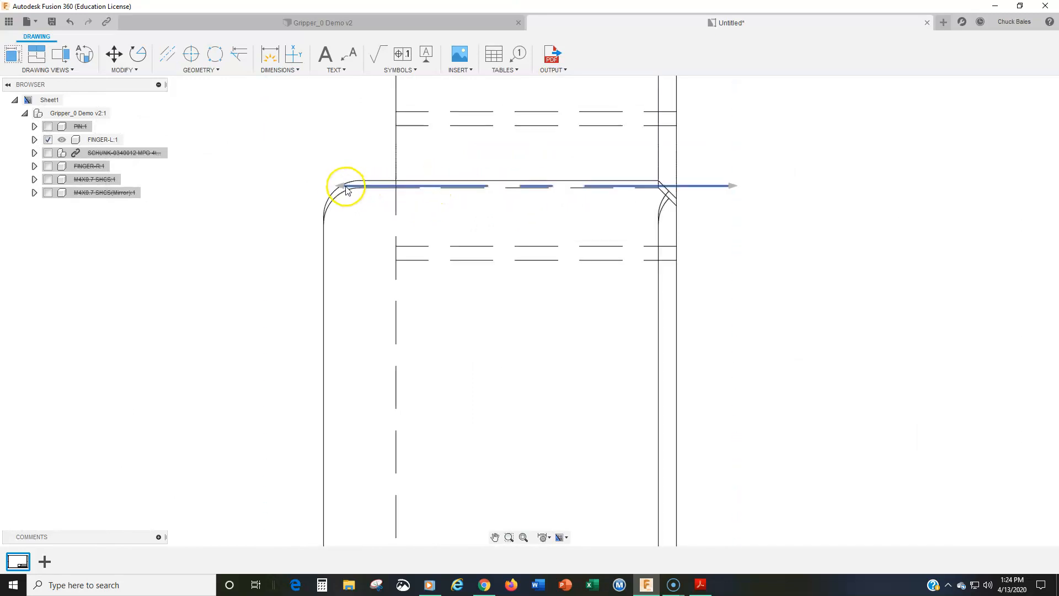
drag(341, 186, 272, 187)
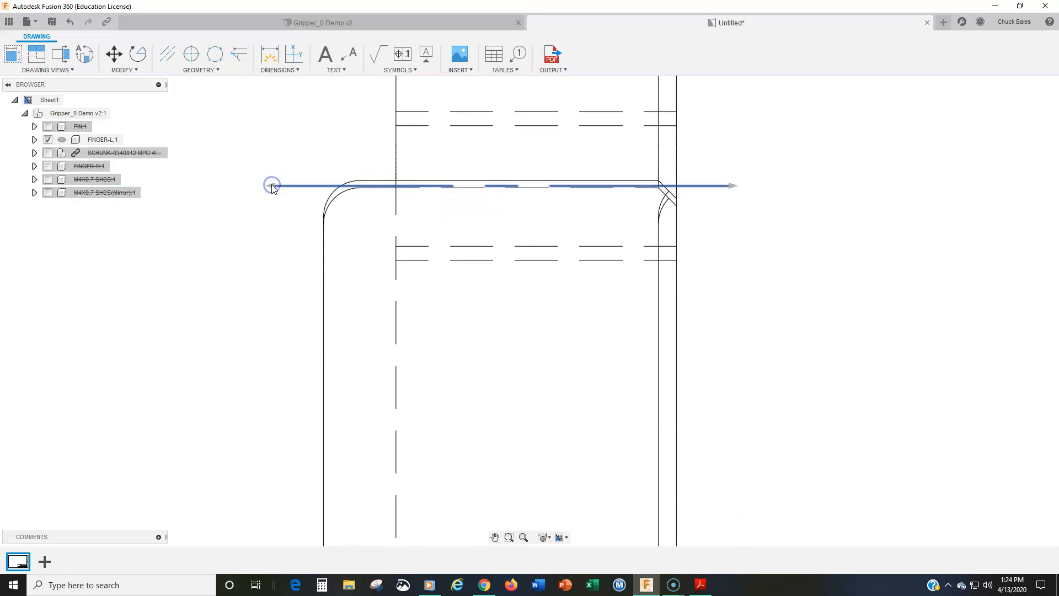
key(Escape)
Stretch the vertical line of the round pocket's center mark in the base view up to just below the small hole
scroll(623, 321, down, 2)
scroll(617, 336, down, 2)
mouse_move(615, 333)
middle_down()
mouse_move(609, 364)
mouse_move(474, 303)
middle_up()
scroll(547, 348, down, 2)
mouse_move(632, 351)
middle_down()
mouse_move(476, 260)
mouse_move(450, 228)
middle_up()
mouse_move(505, 361)
middle_down()
mouse_move(499, 397)
mouse_move(892, 439)
mouse_move(874, 439)
middle_up()
mouse_move(334, 316)
middle_down()
mouse_move(480, 288)
mouse_move(435, 267)
mouse_move(392, 308)
middle_up()
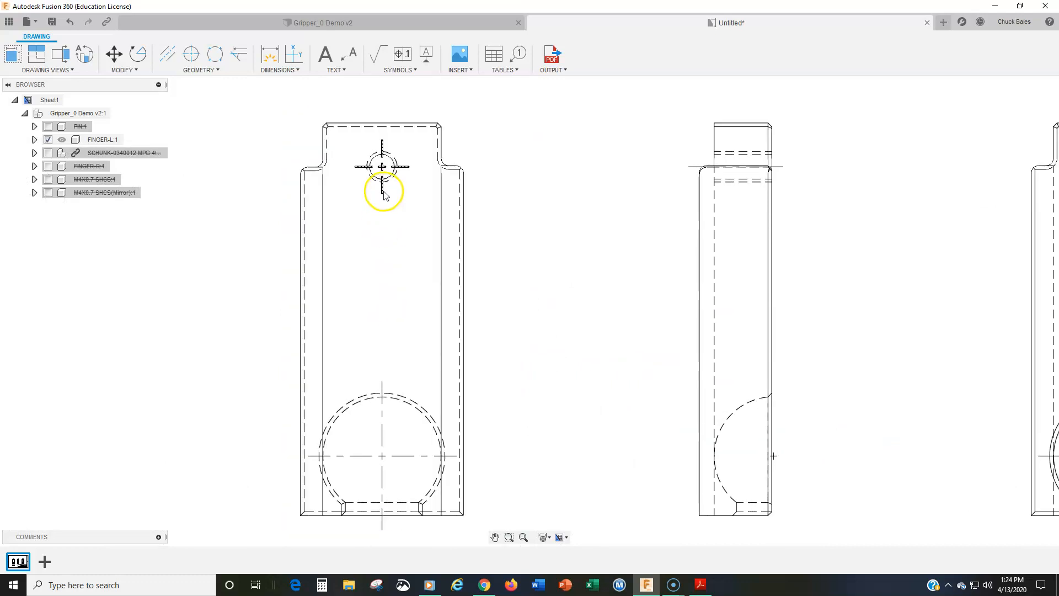
click(384, 386)
drag(383, 387, 382, 192)
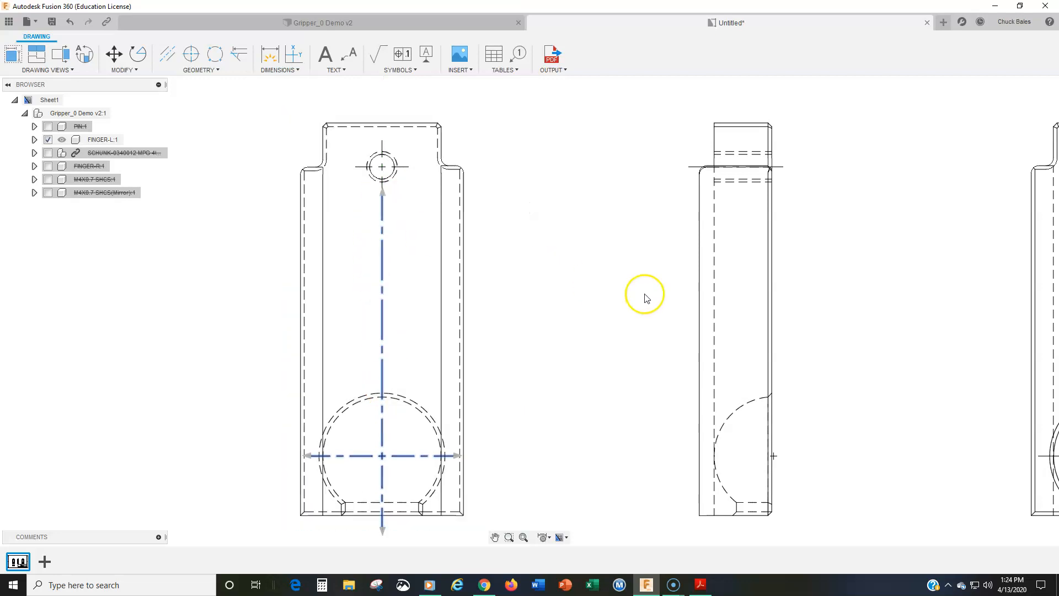
Stretch the vertical line of the round pocket's center mark in the rear view up to just below the small hole
scroll(864, 316, down, 3)
mouse_move(865, 316)
middle_down()
mouse_move(749, 355)
mouse_move(534, 345)
middle_up()
click(688, 366)
drag(688, 367, 689, 231)
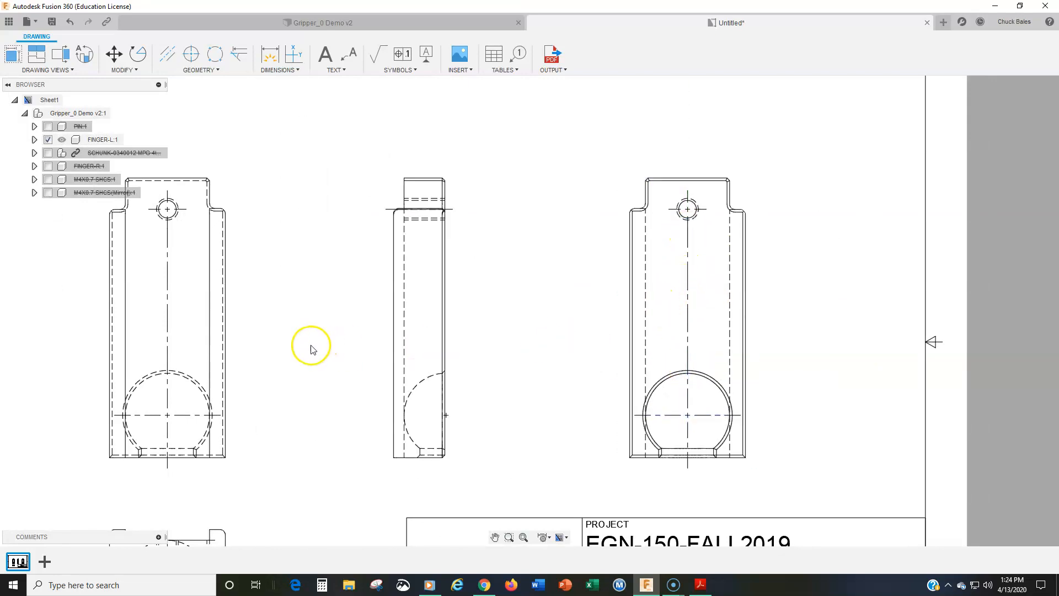
Extend the upper ends of the small hole's center marks in the base and rear views beyond the top edge of the finger
middle_drag(311, 333, 505, 321)
click(361, 183)
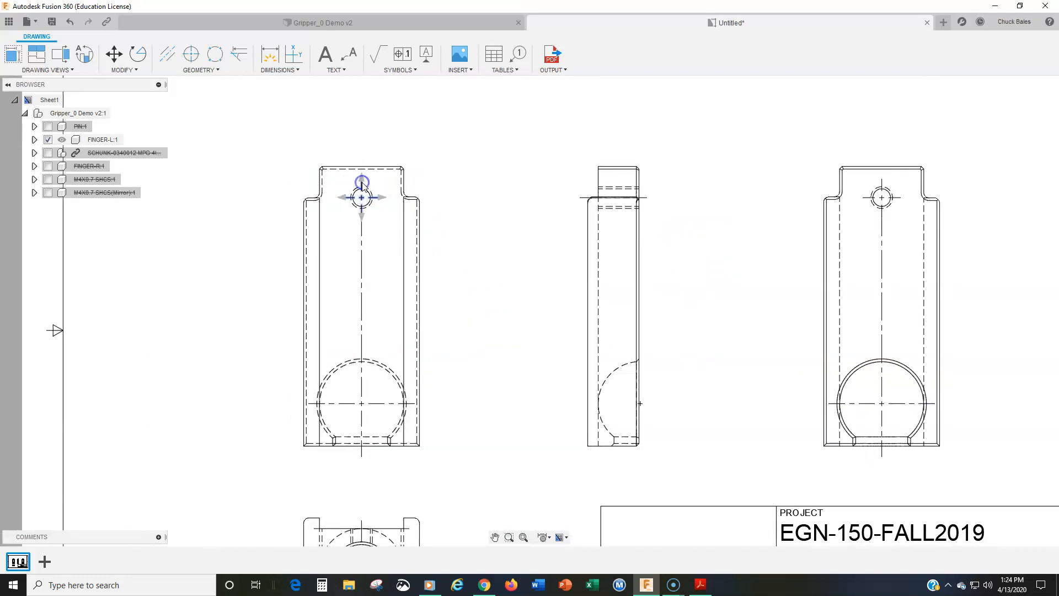
drag(363, 183, 362, 155)
click(849, 187)
click(880, 189)
drag(882, 182, 882, 151)
click(831, 196)
click(809, 208)
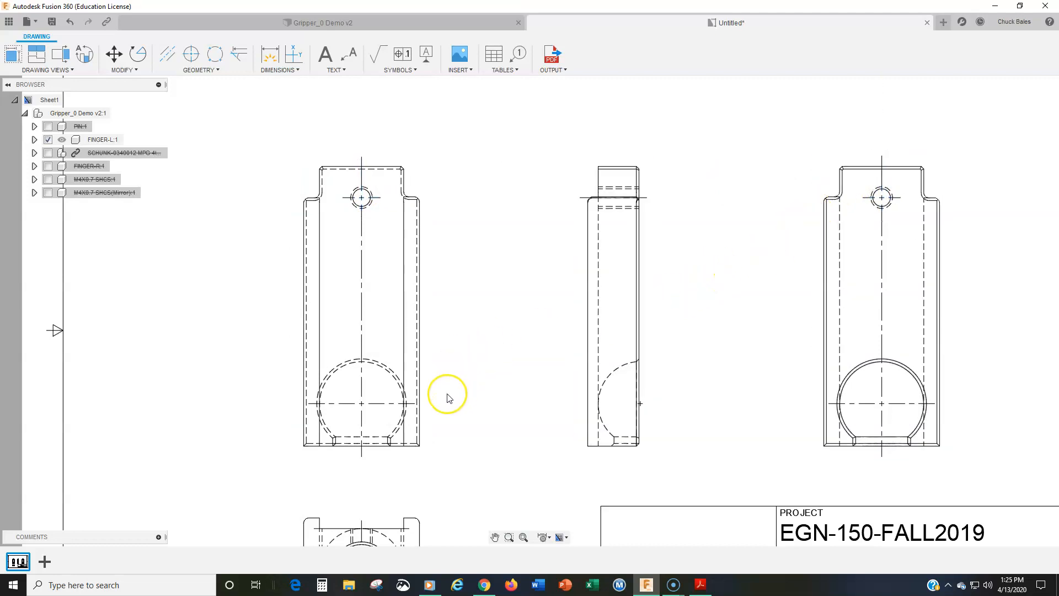
scroll(448, 397, down, 5)
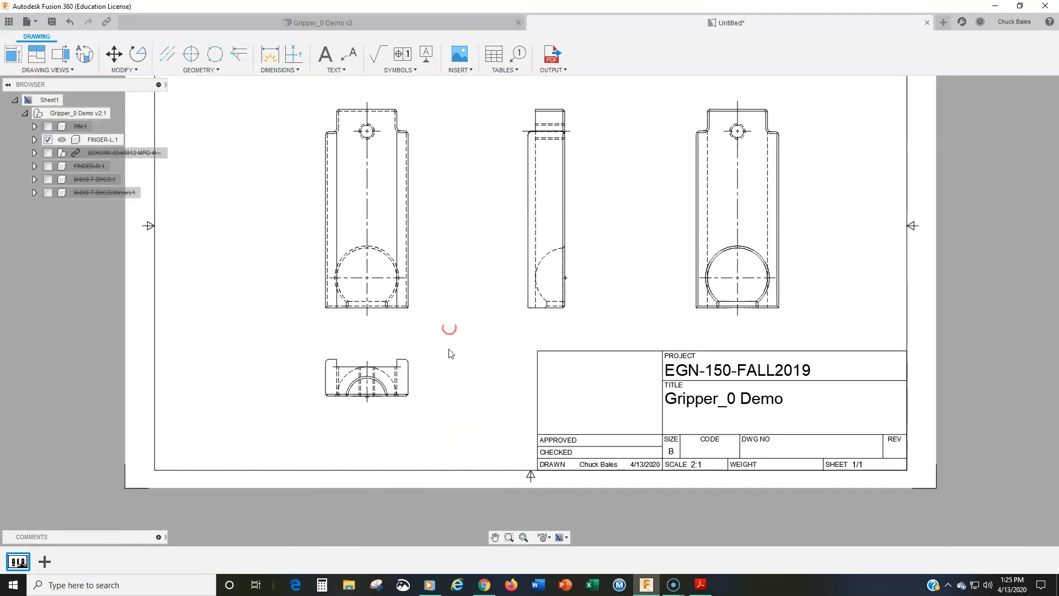
middle_drag(458, 310, 451, 346)
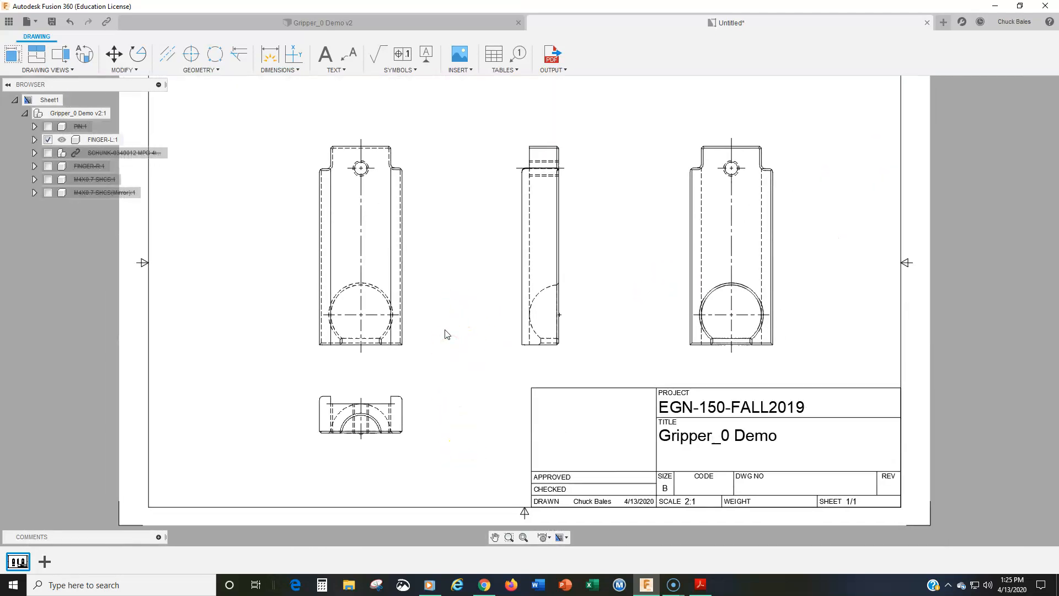
click(355, 228)
click(358, 229)
click(360, 236)
click(359, 252)
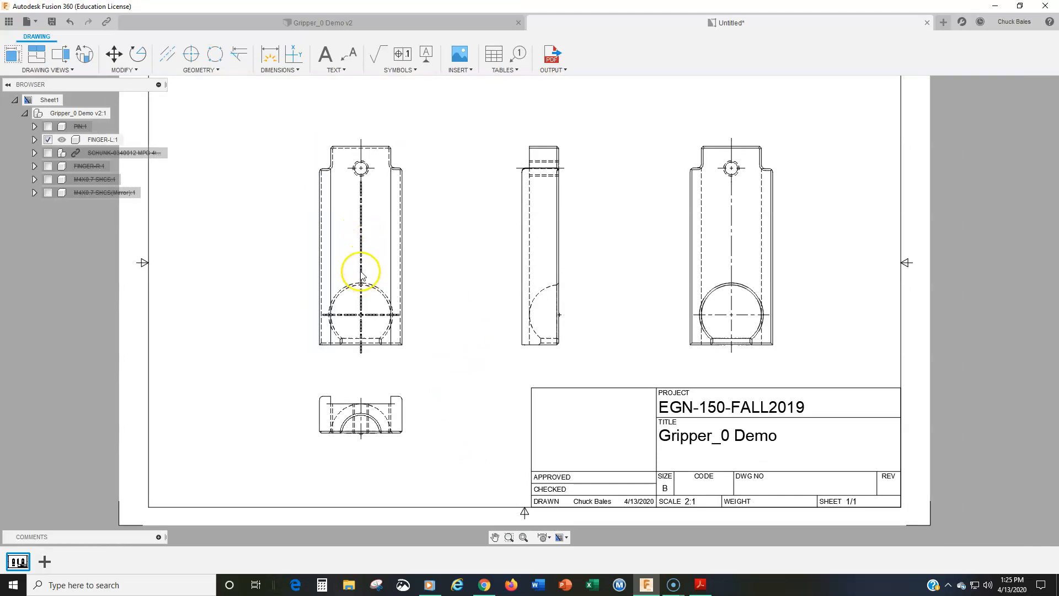
Add a horizontal linear dimension across the finger's full width, placed between the base and bottom views
click(277, 73)
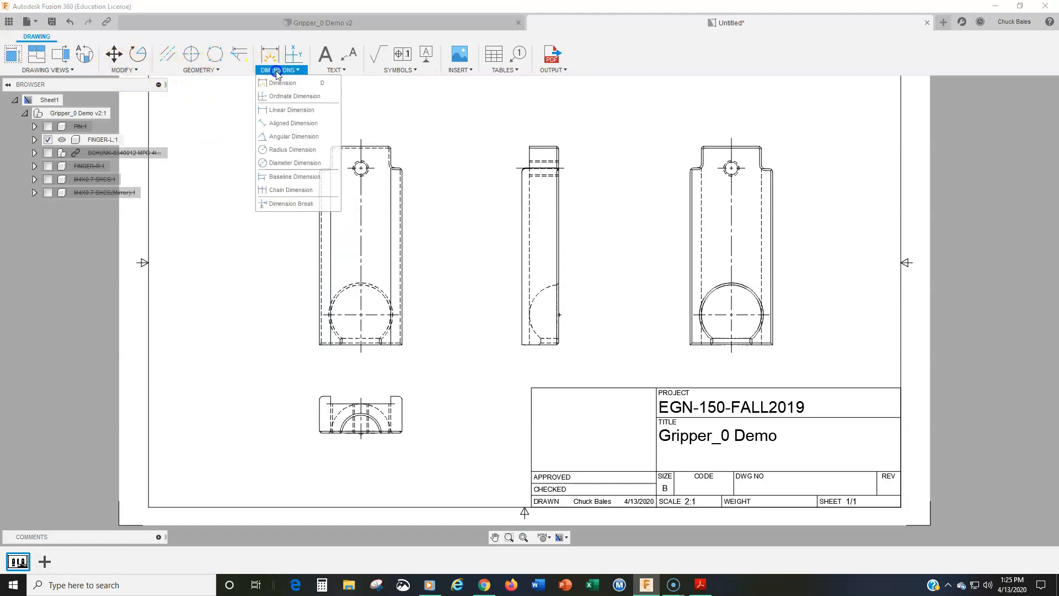
click(289, 110)
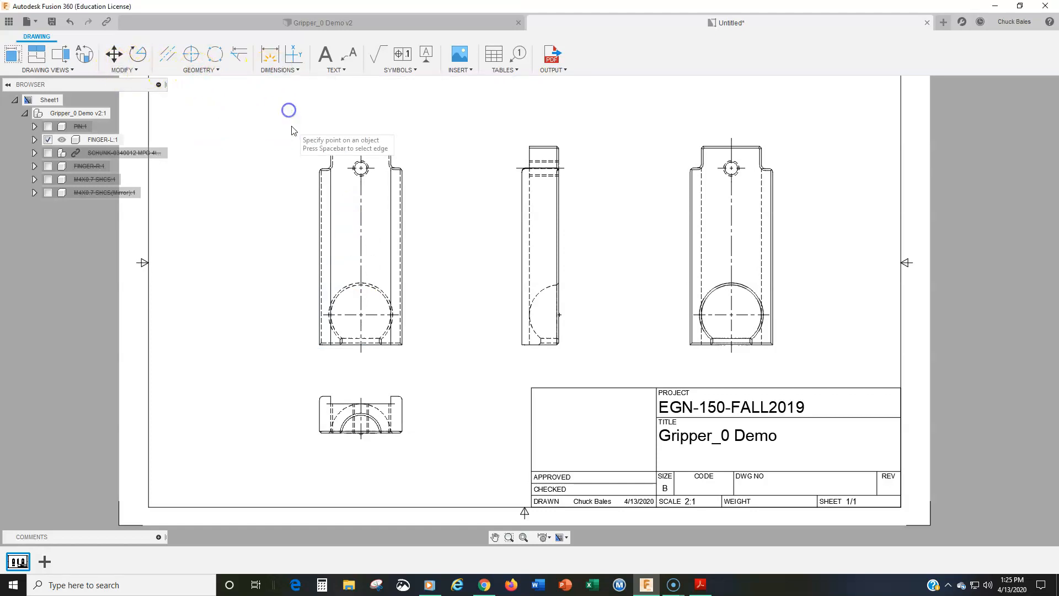
click(320, 344)
click(401, 345)
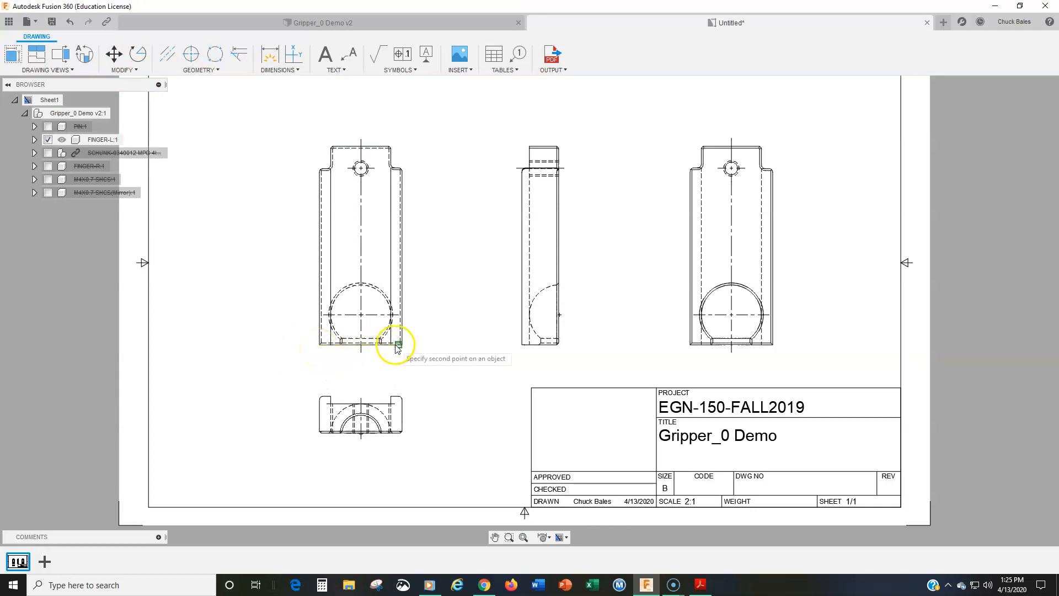
click(368, 363)
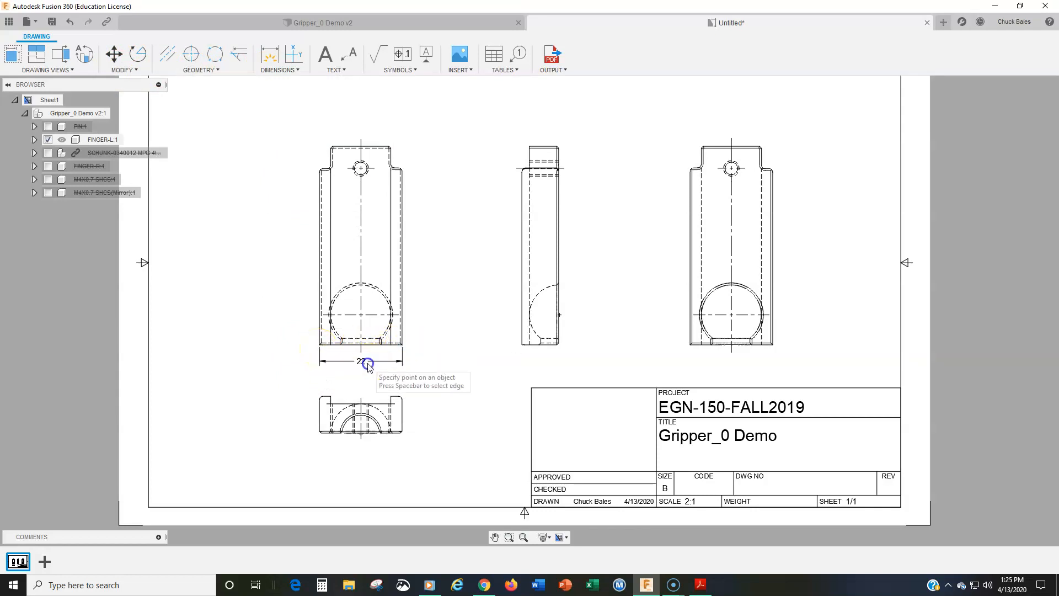
Add a vertical linear dimension from the base view's lower right corner to its right shoulder, placed right of the view
click(404, 344)
click(401, 168)
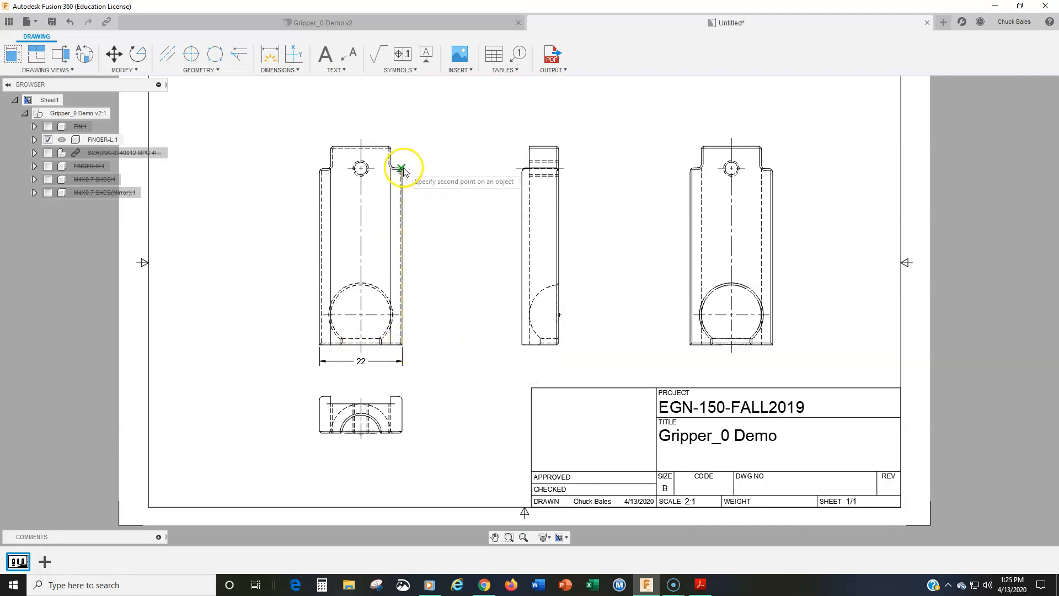
click(433, 230)
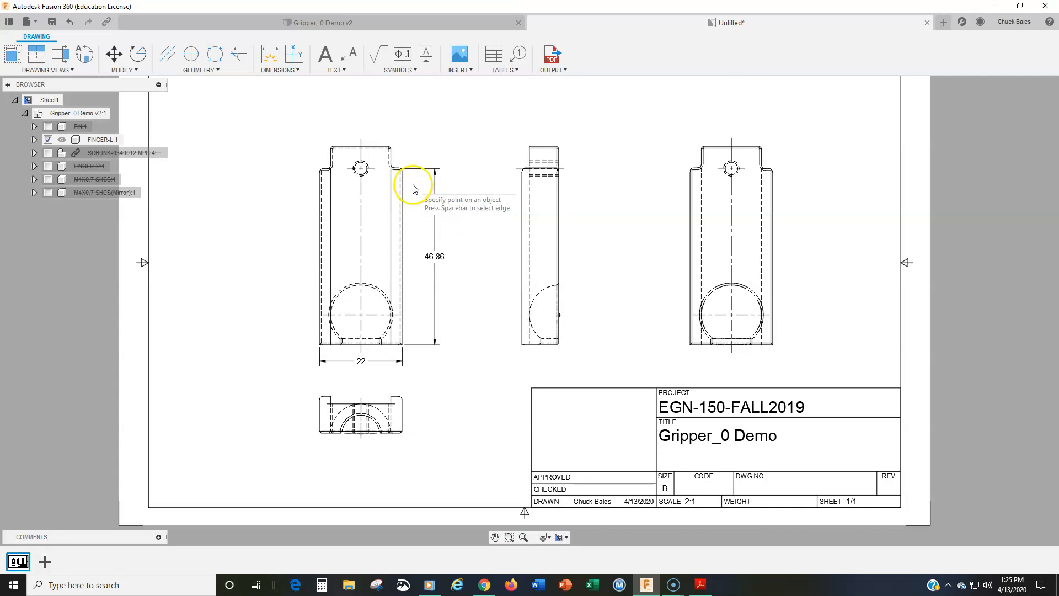
Reattach the shoulder height dimension's upper extension line to the end of the flat top edge of the base view's right shoulder
scroll(426, 293, up, 3)
scroll(421, 286, down, 2)
middle_drag(414, 206, 422, 345)
scroll(422, 345, up, 5)
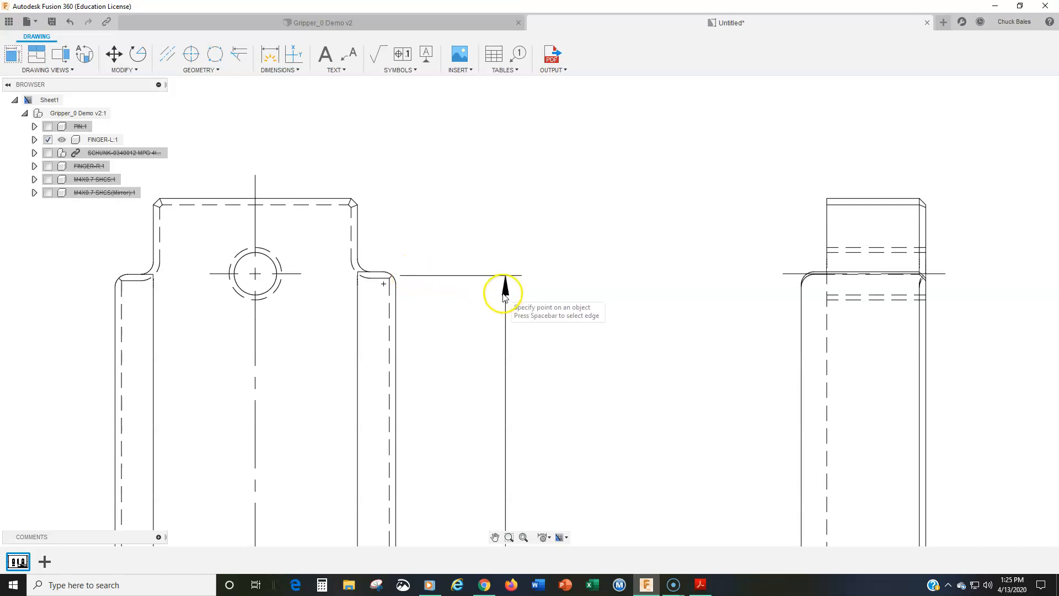
scroll(513, 316, down, 2)
key(Escape)
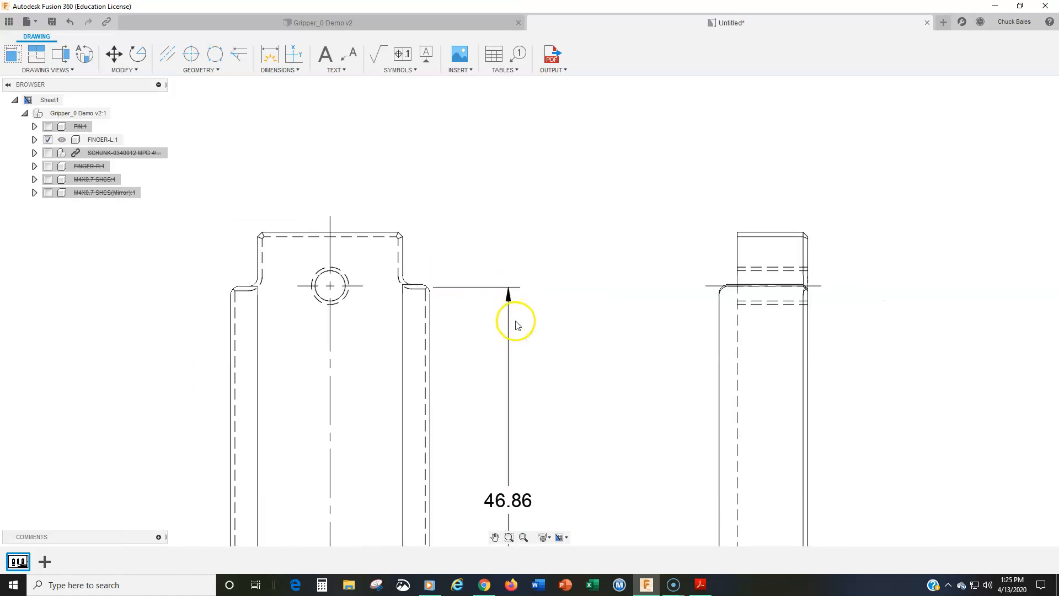
click(508, 320)
scroll(432, 284, up, 4)
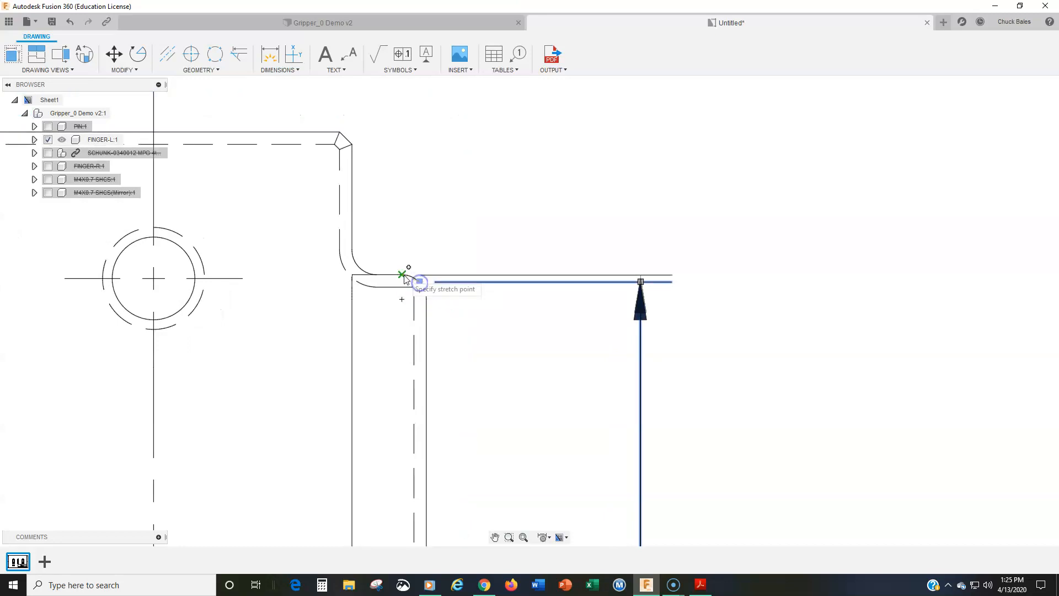
scroll(654, 342, down, 2)
scroll(655, 342, down, 3)
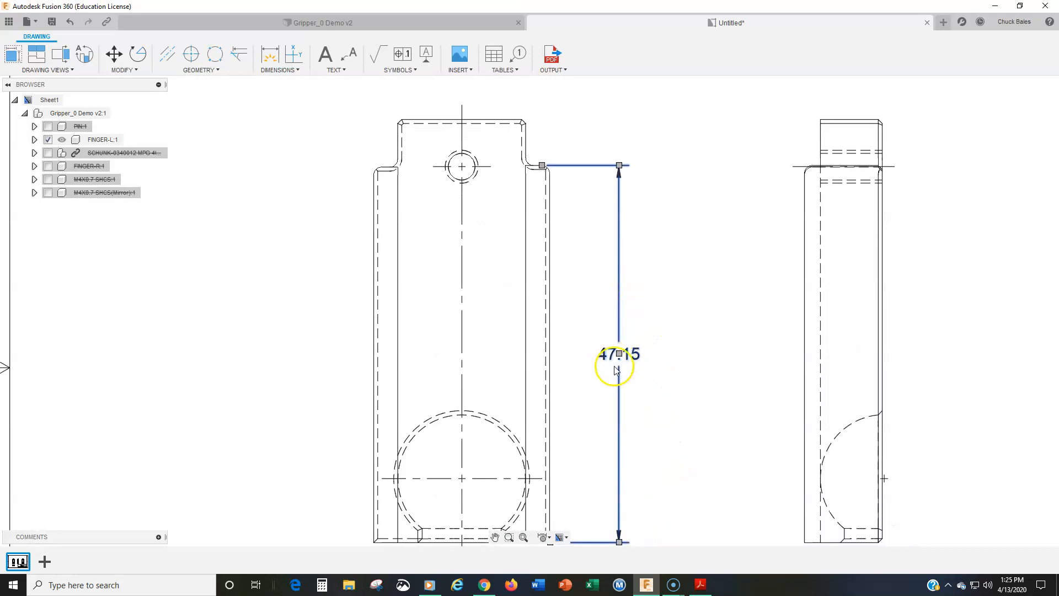
click(612, 388)
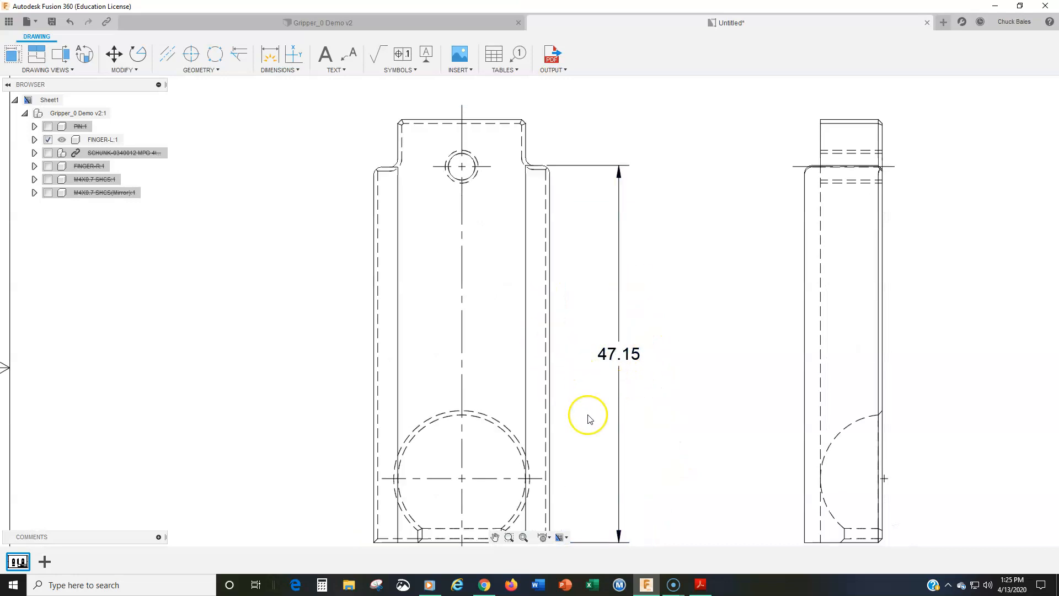
Add a vertical linear dimension for the finger's overall height from its top edge to its lower left corner, placed left of the base view
scroll(586, 416, down, 2)
middle_drag(589, 404, 560, 359)
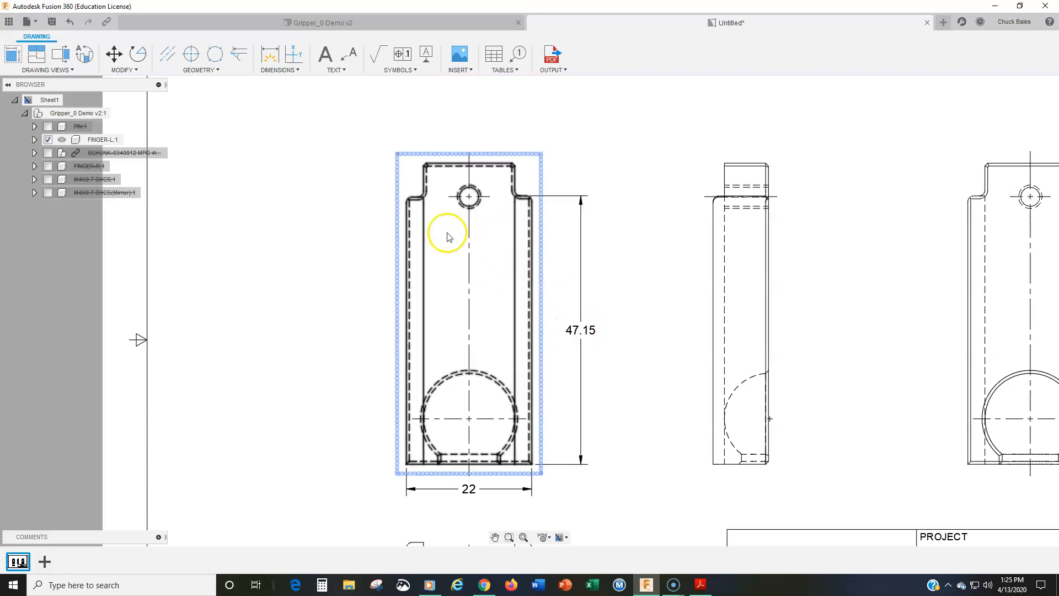
middle_drag(467, 214, 413, 305)
middle_drag(466, 350, 485, 279)
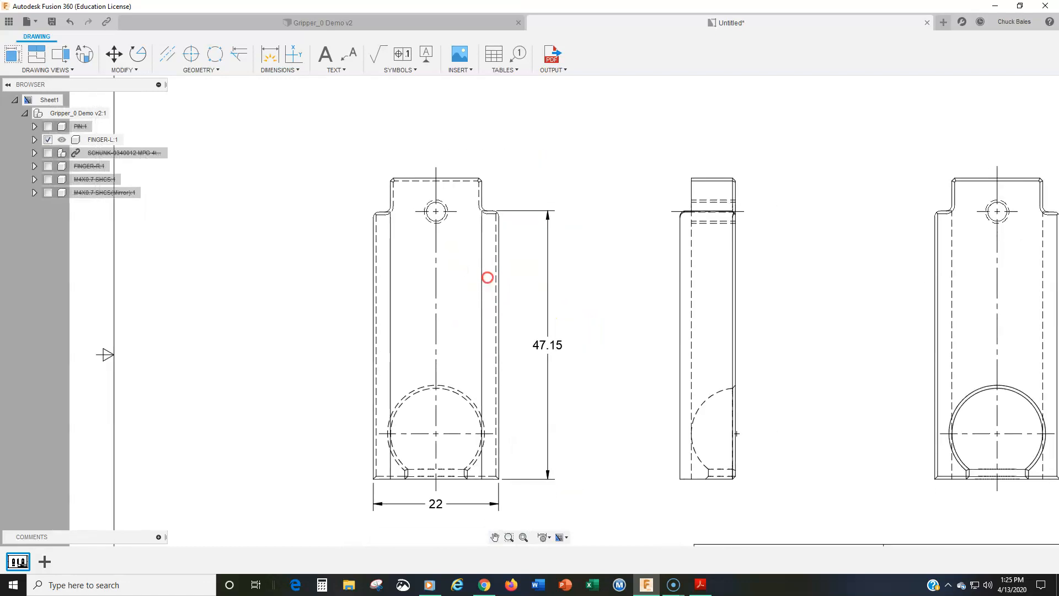
mouse_move(436, 249)
middle_down()
mouse_move(429, 277)
mouse_move(542, 270)
middle_up()
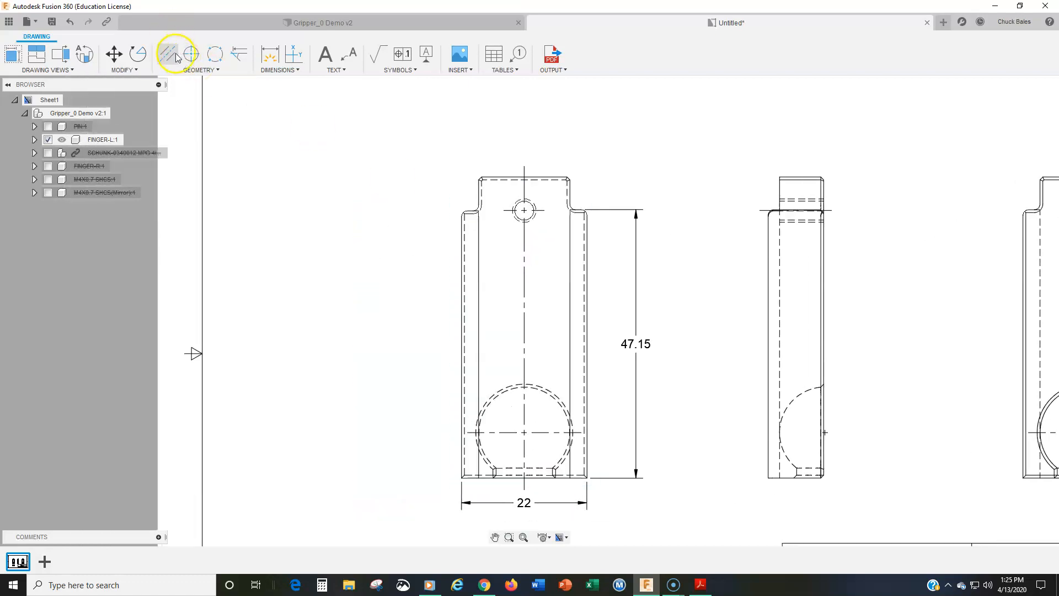
click(287, 70)
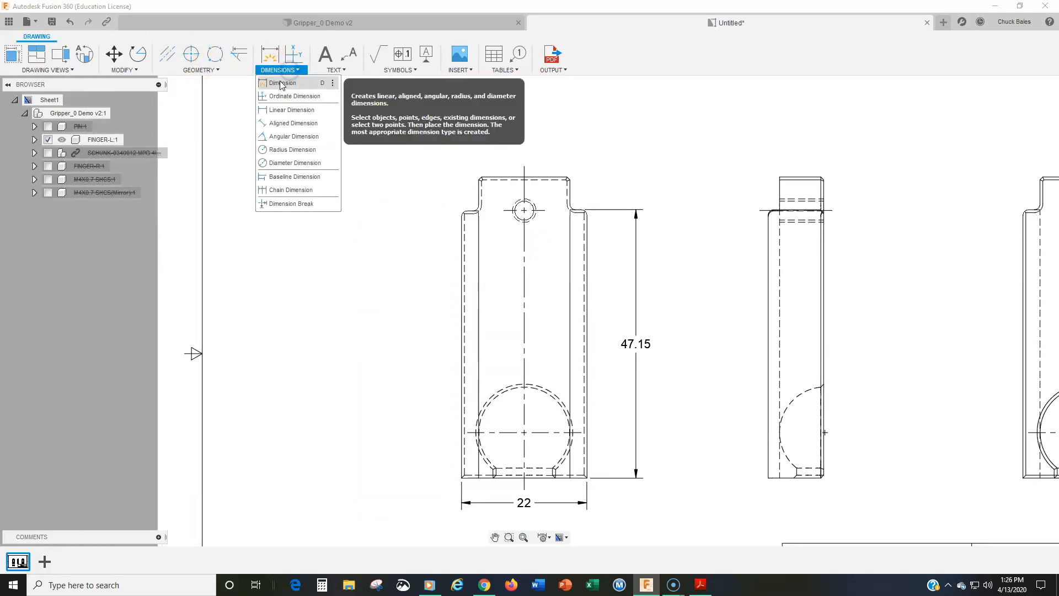
click(285, 110)
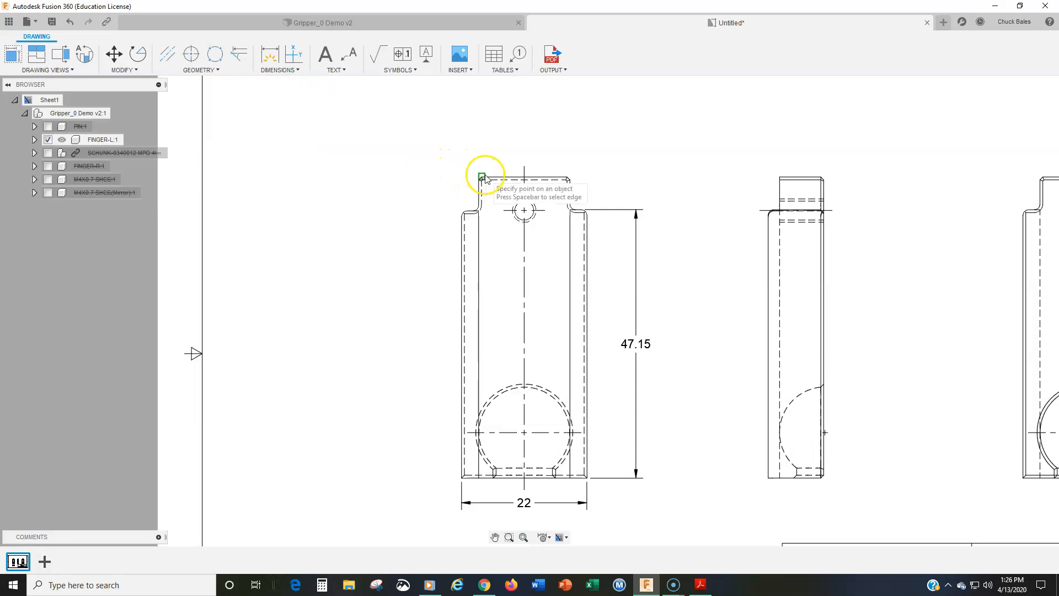
click(482, 176)
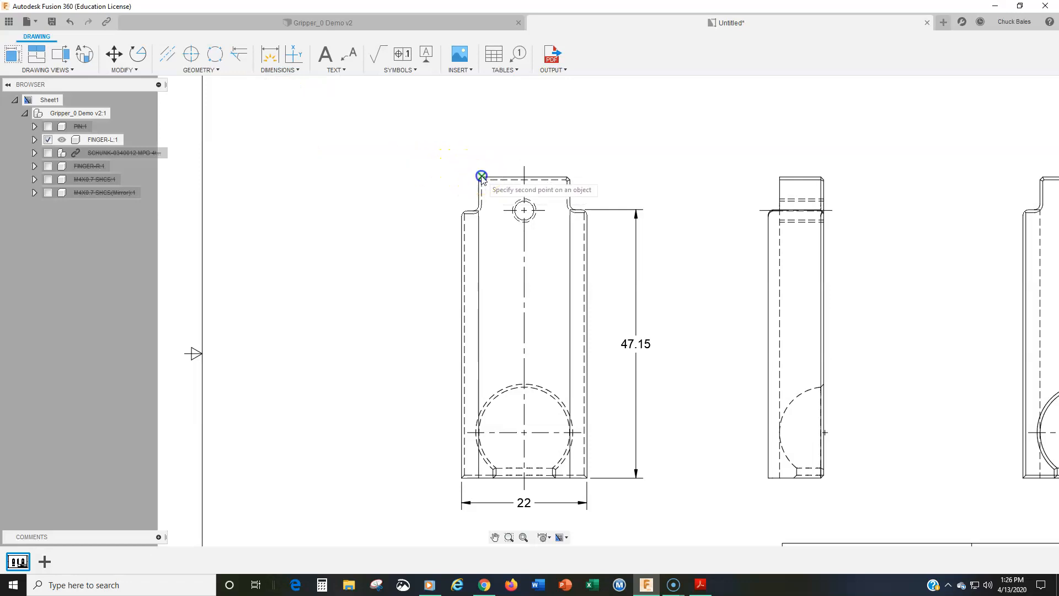
click(461, 477)
click(420, 380)
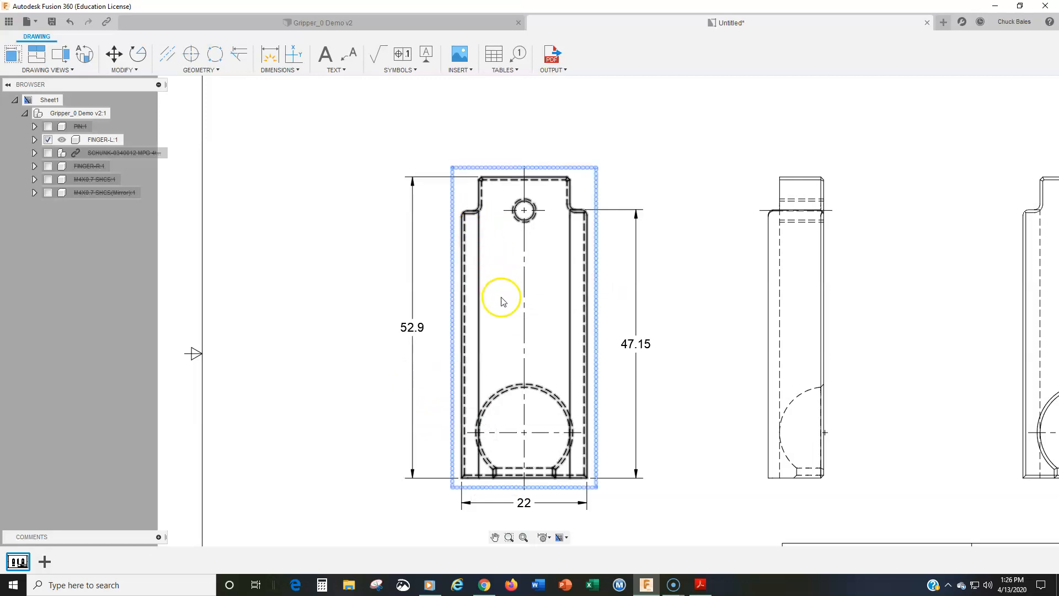
scroll(524, 277, down, 3)
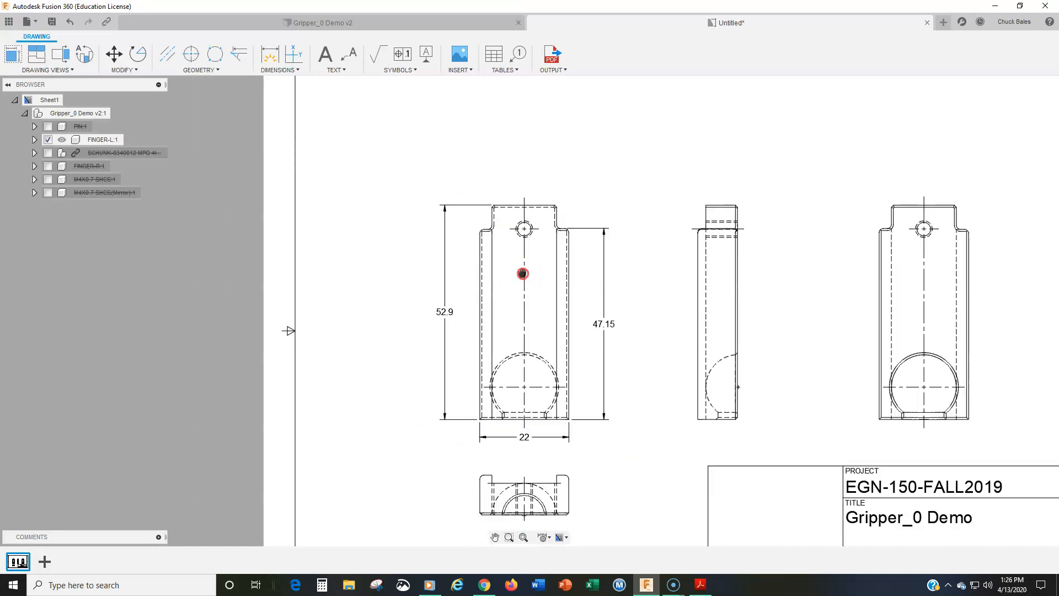
middle_drag(523, 273, 460, 266)
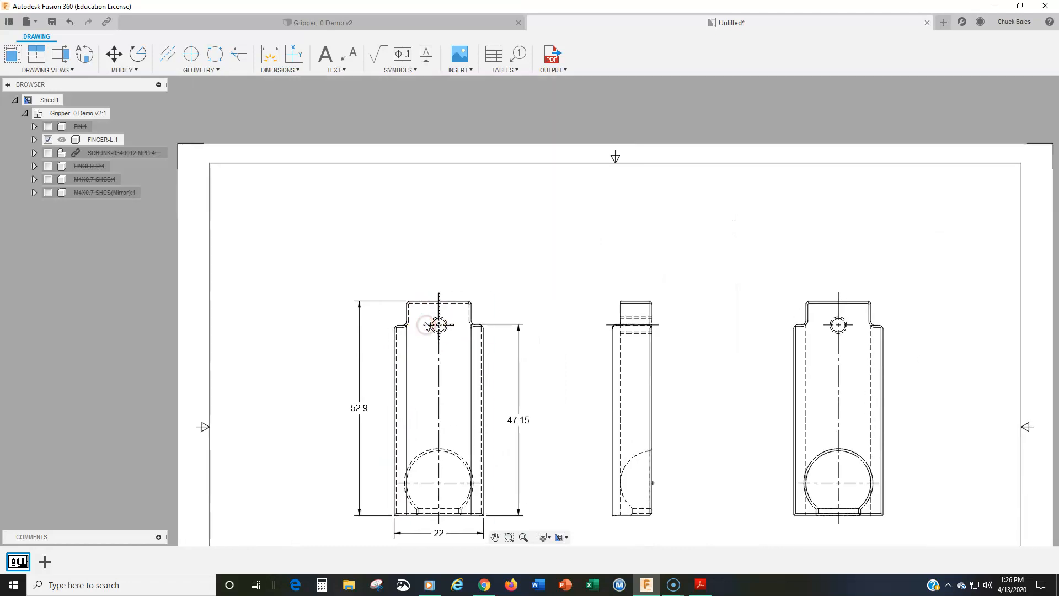
scroll(426, 324, up, 2)
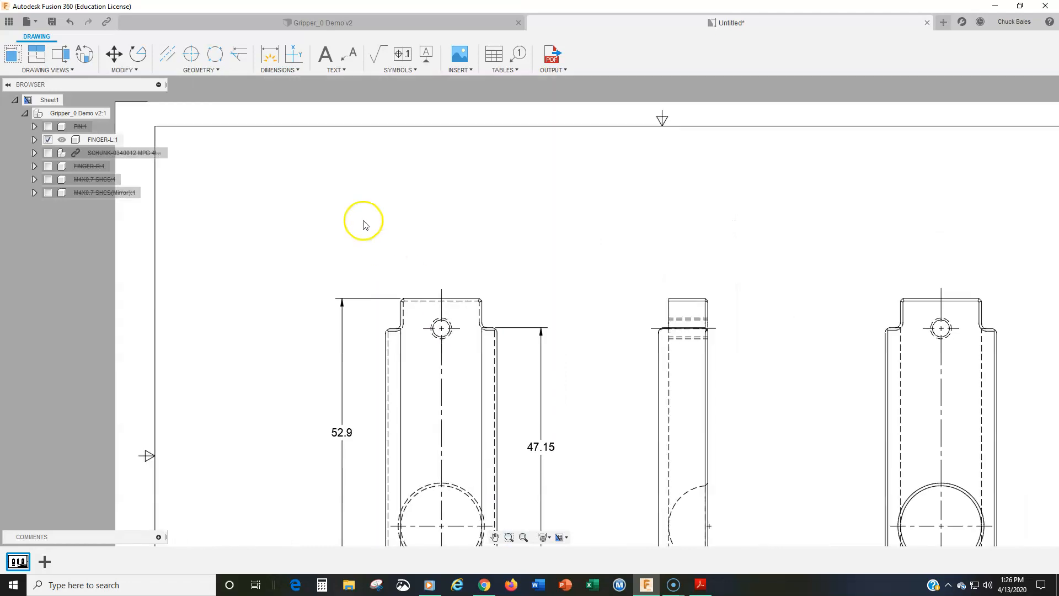
Add a horizontal linear dimension across the top tab's width, placed above the base view
click(277, 71)
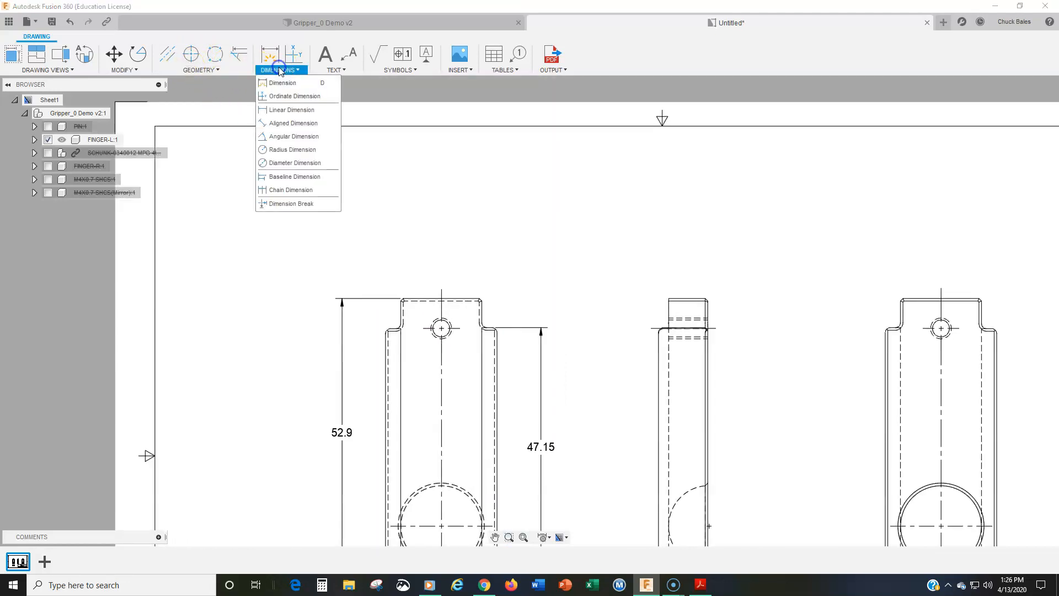
click(284, 109)
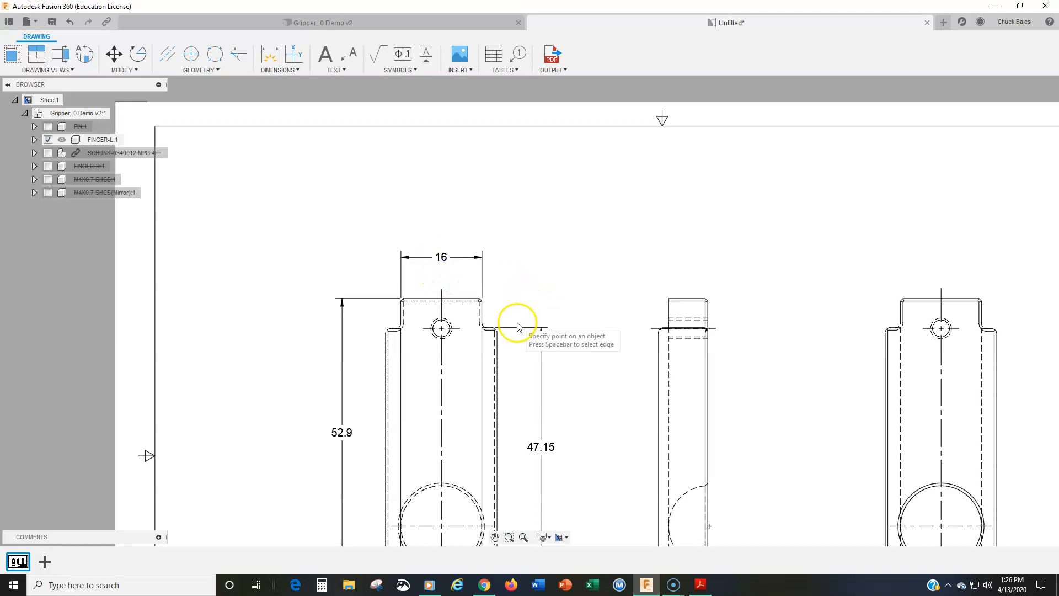
scroll(516, 323, down, 2)
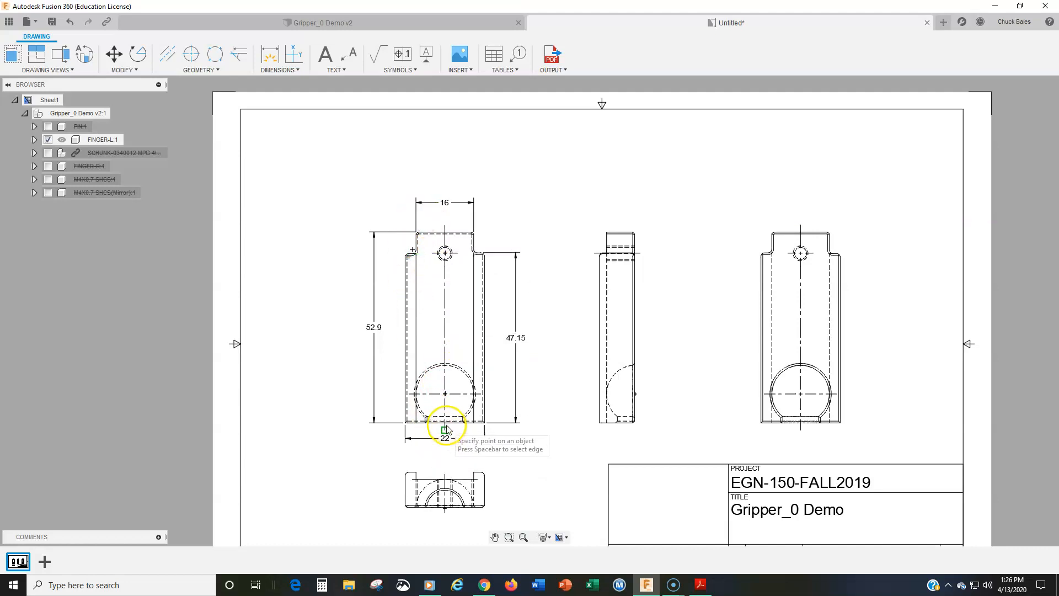
click(408, 422)
click(483, 421)
click(444, 438)
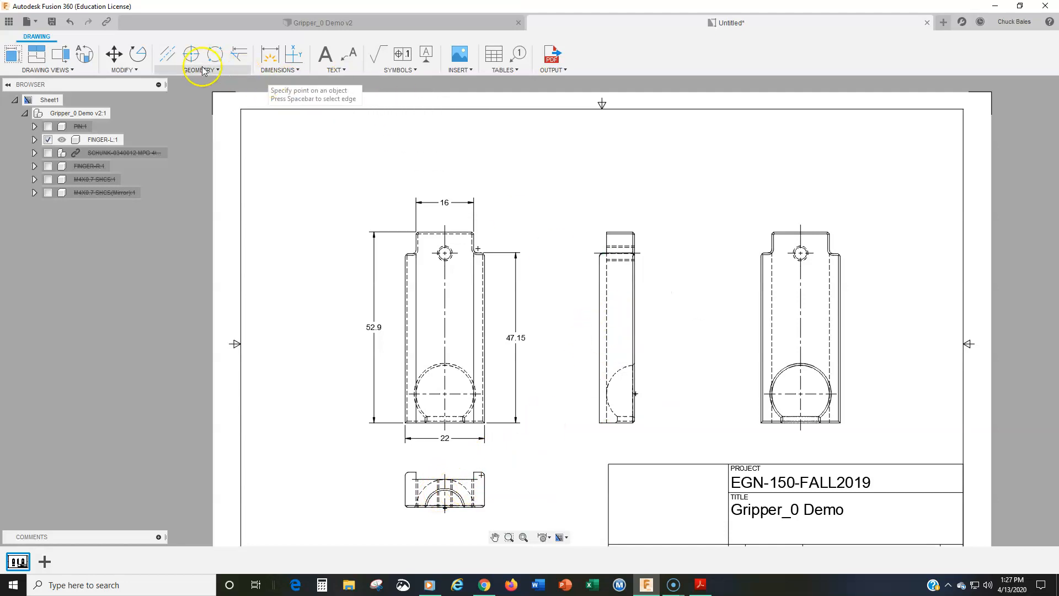
Add a horizontal linear dimension across the full depth of the finger at the side view's bottom edge, placed below the view
click(277, 74)
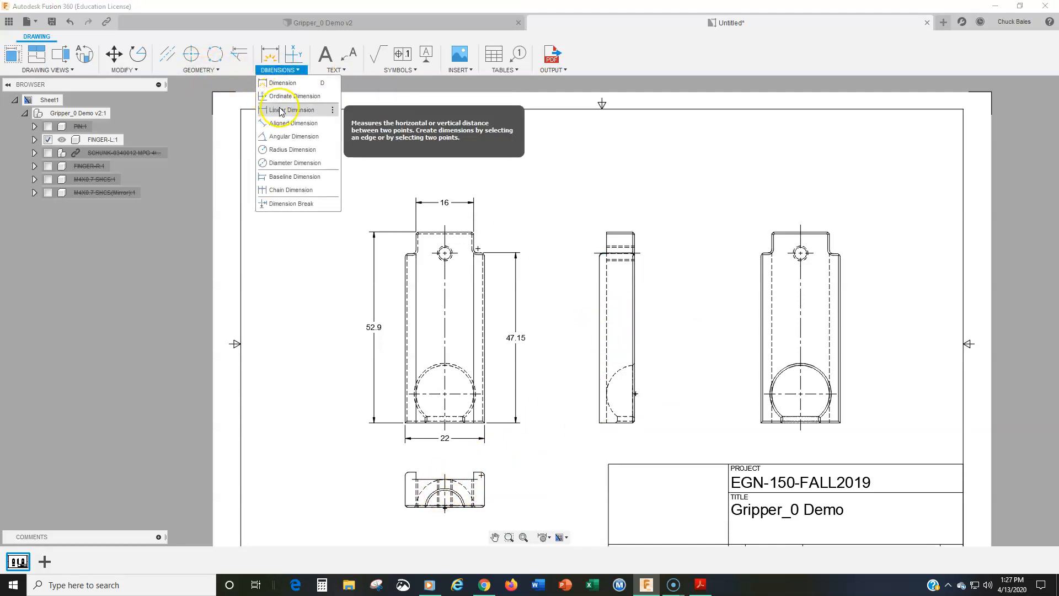
click(284, 108)
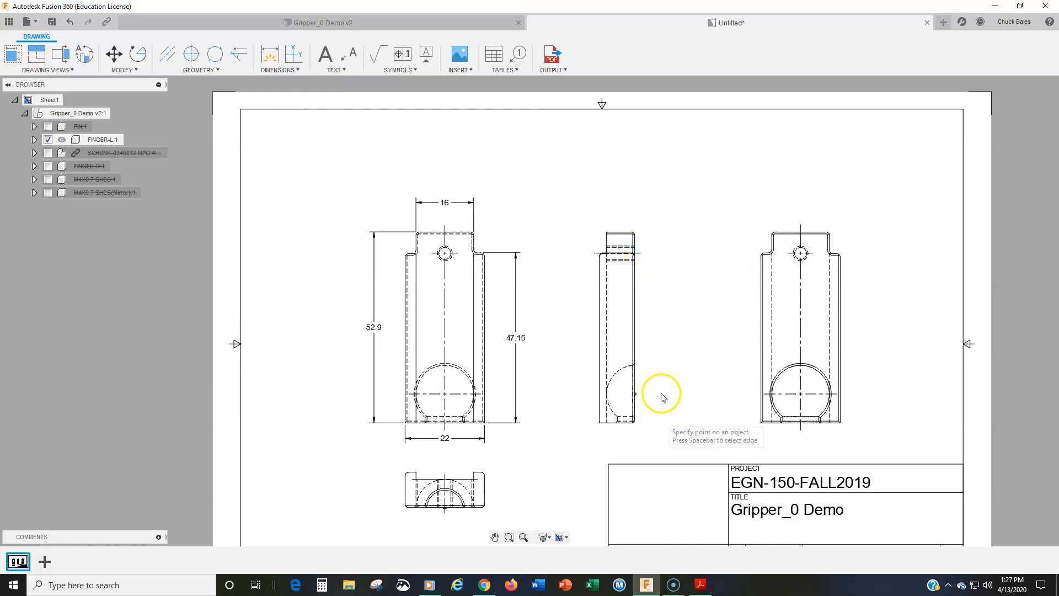
scroll(654, 443, up, 3)
click(618, 407)
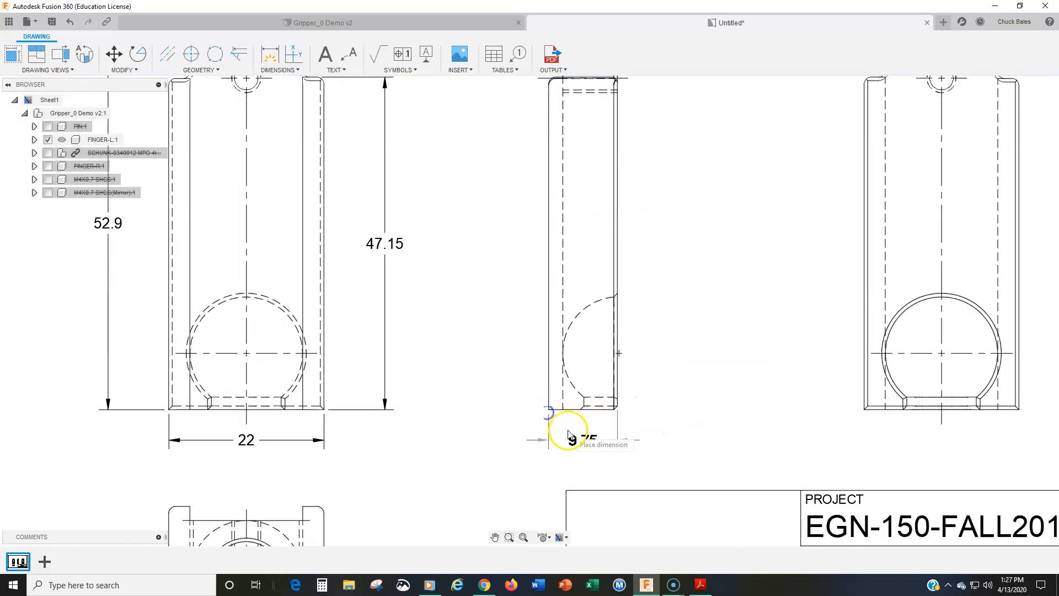
Add a horizontal linear dimension across the top tab's depth, placed above the side view
middle_drag(643, 226, 635, 463)
click(607, 275)
click(555, 275)
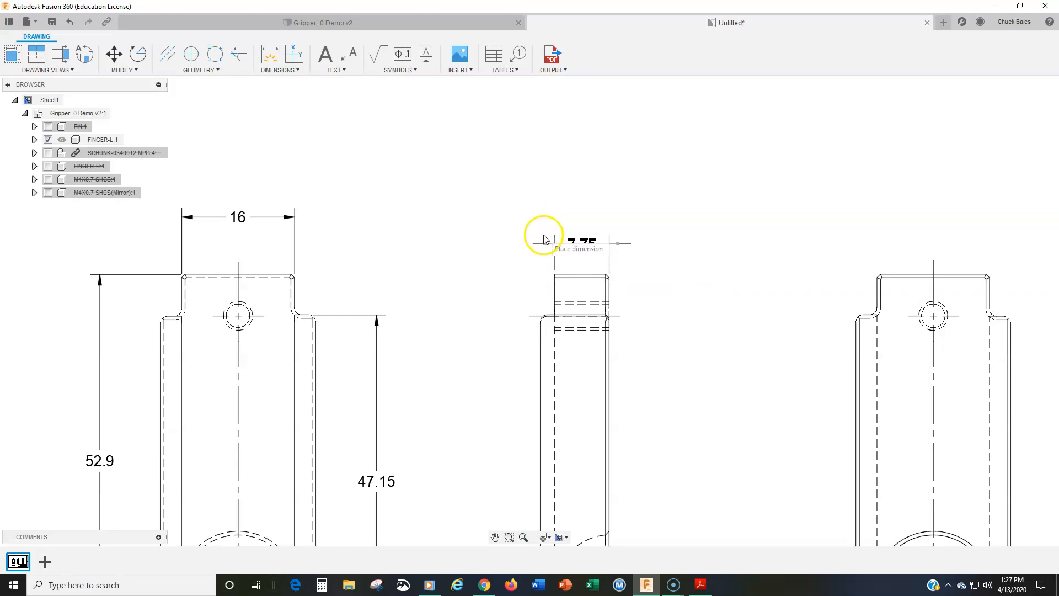
click(539, 216)
Add a vertical linear dimension for the slot depth at the bottom view's right lug, from its top edge to the slot floor, placed right of the view
scroll(711, 346, down, 1)
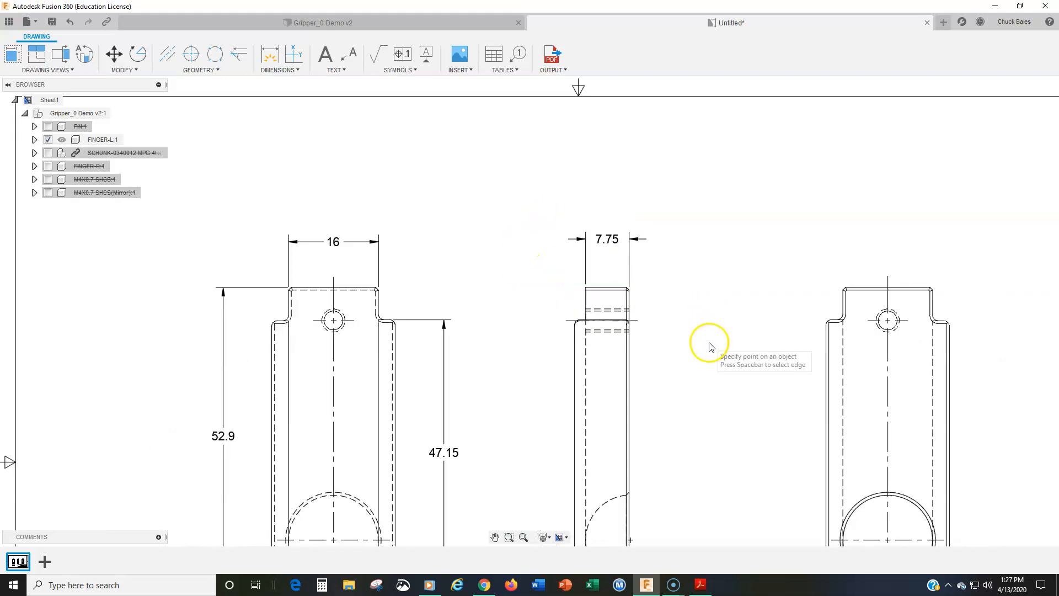
scroll(711, 347, down, 1)
middle_drag(679, 395, 664, 265)
middle_drag(655, 313, 658, 362)
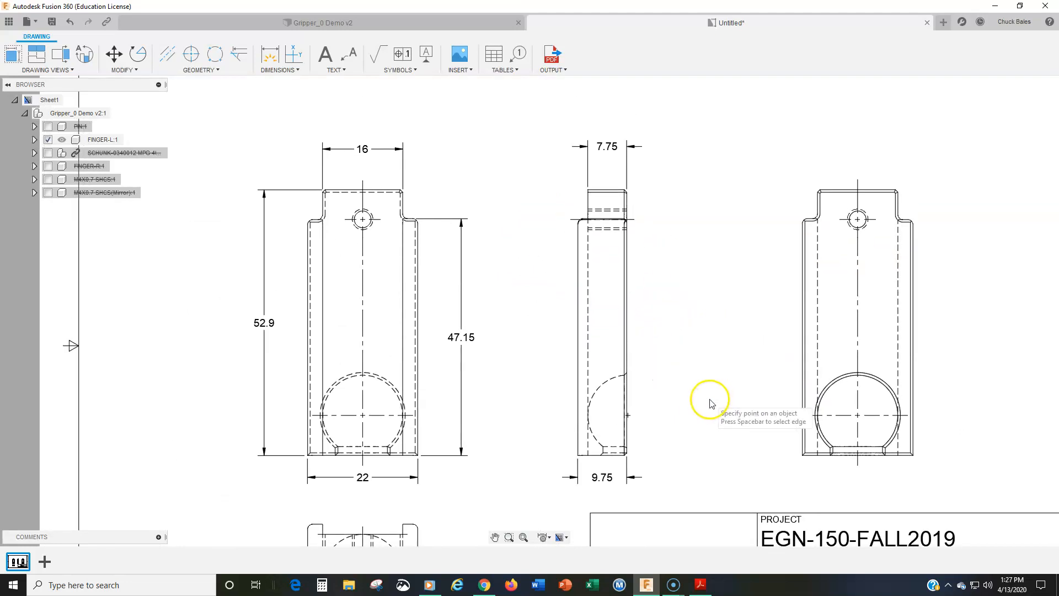
mouse_move(673, 441)
middle_down()
mouse_move(680, 375)
mouse_move(664, 421)
middle_up()
mouse_move(650, 359)
middle_down()
mouse_move(643, 388)
mouse_move(630, 346)
middle_up()
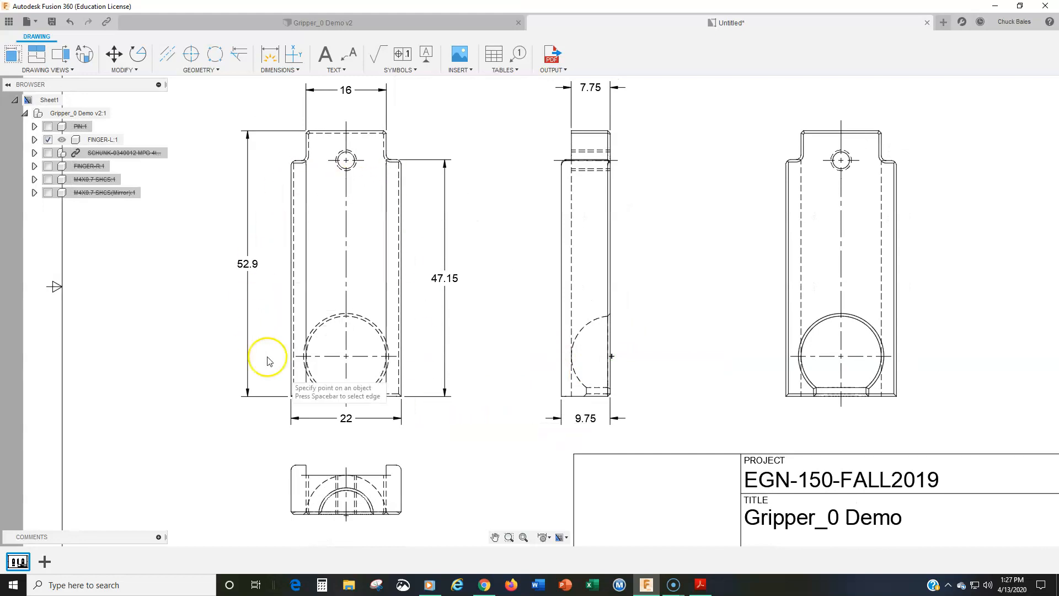
mouse_move(426, 462)
middle_down()
mouse_move(525, 363)
mouse_move(561, 383)
mouse_move(480, 490)
mouse_move(560, 317)
middle_up()
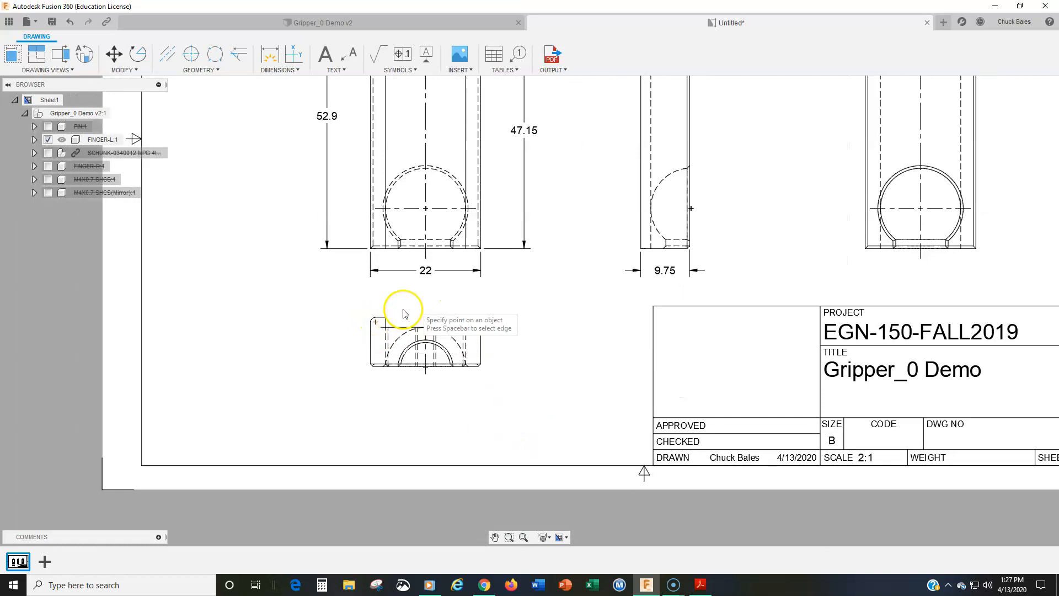
scroll(440, 309, up, 3)
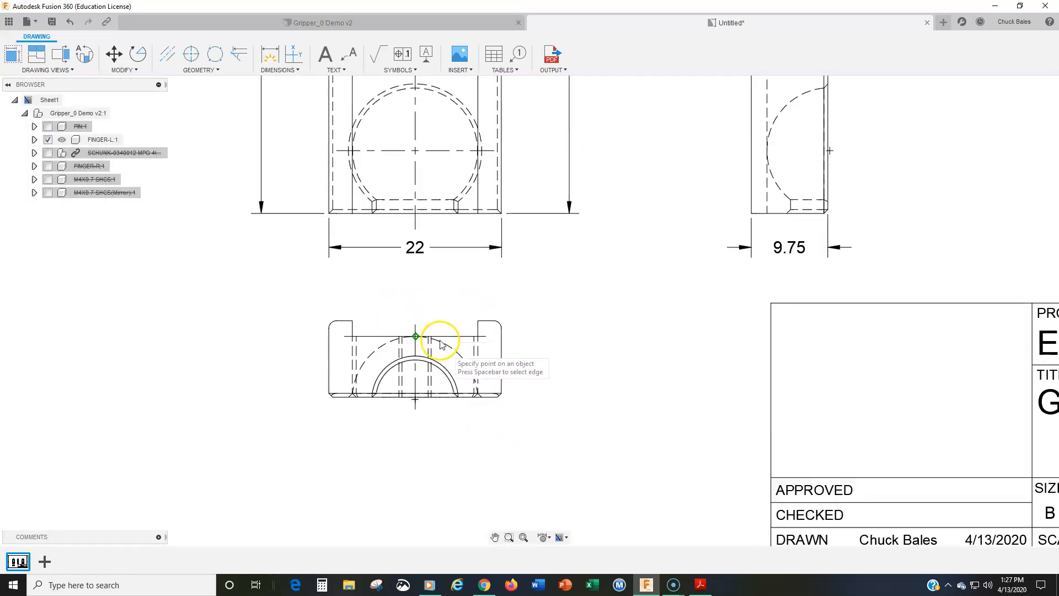
scroll(557, 374, up, 2)
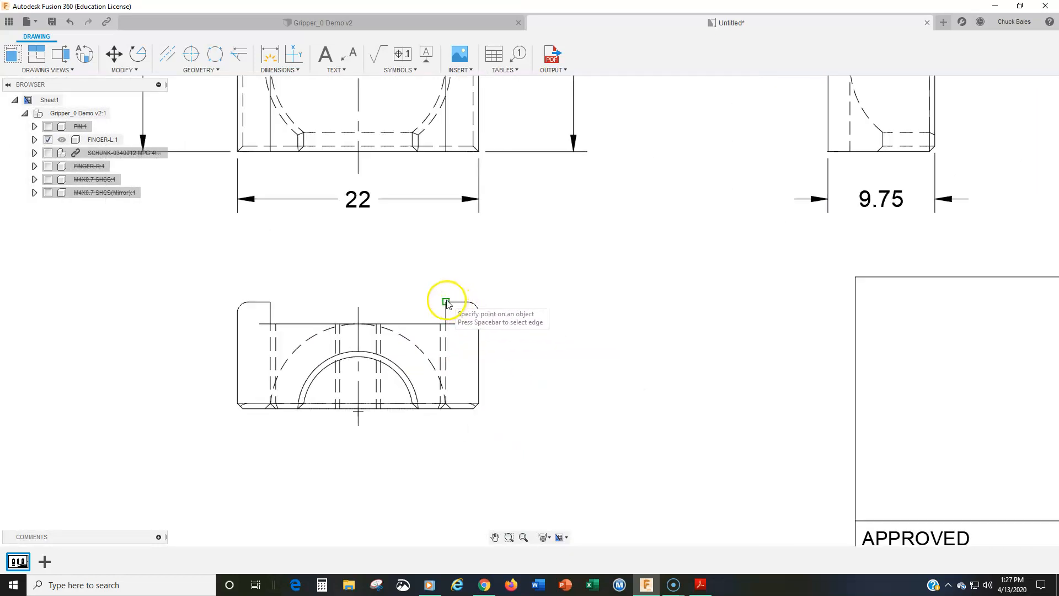
click(278, 69)
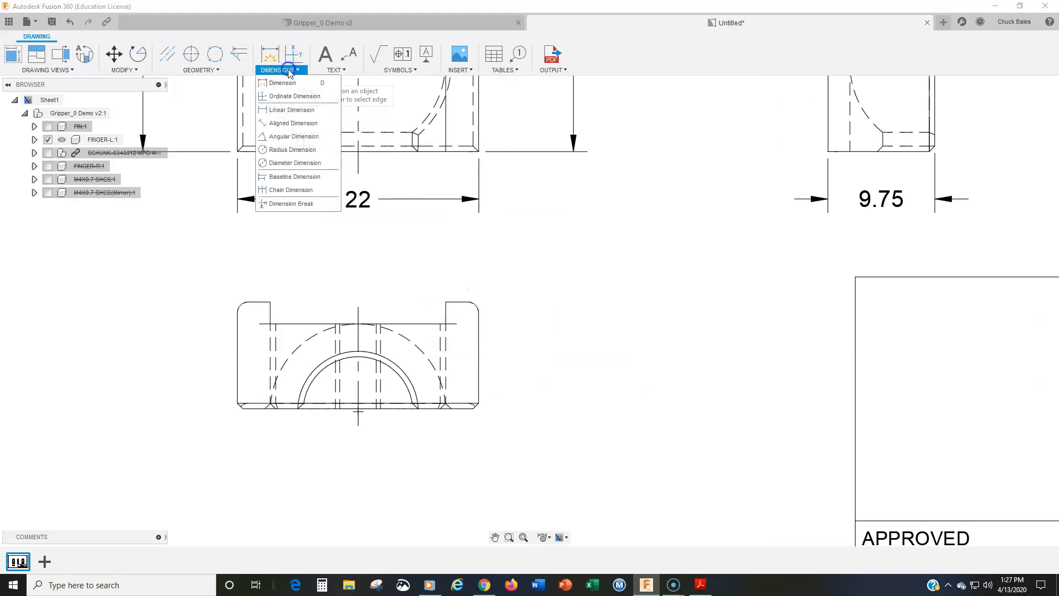
click(292, 112)
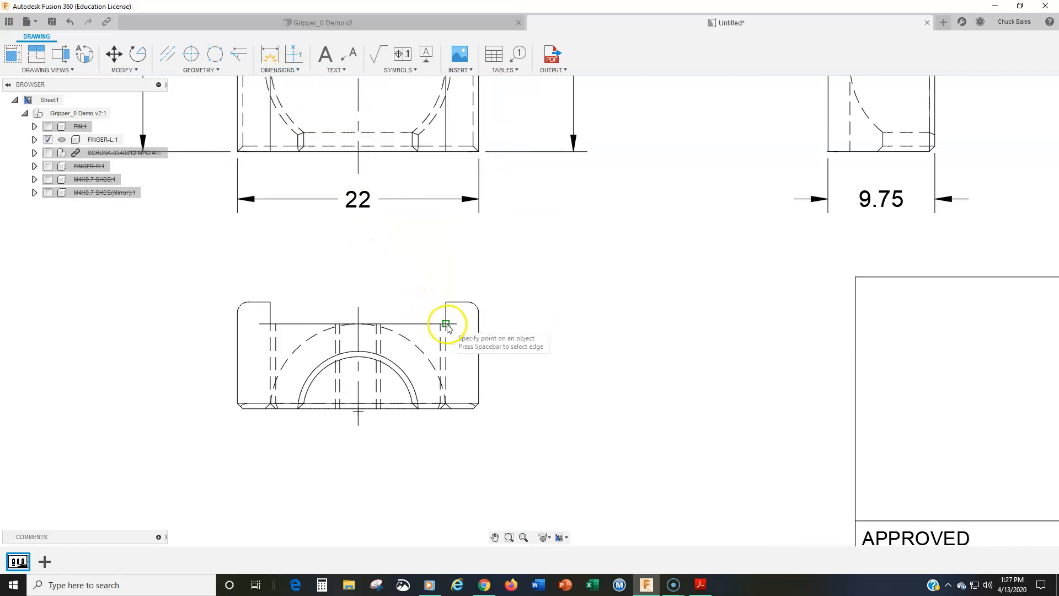
click(531, 305)
click(534, 306)
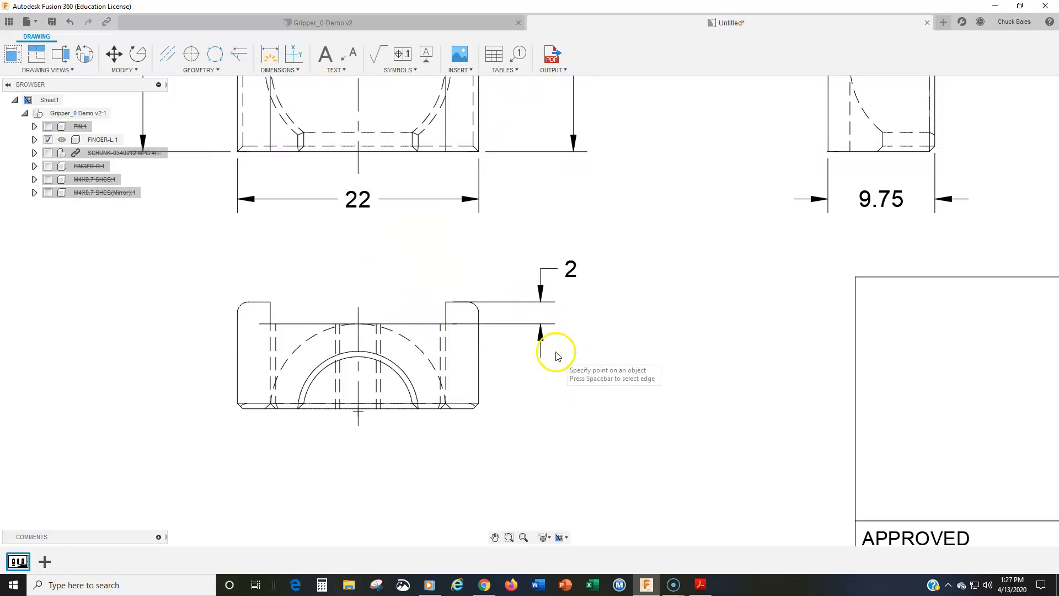
Reattach the slot depth dimension's lower extension line to the right end of the slot-floor line and its upper one to the outer end of the lug's flat edge
click(525, 326)
click(445, 323)
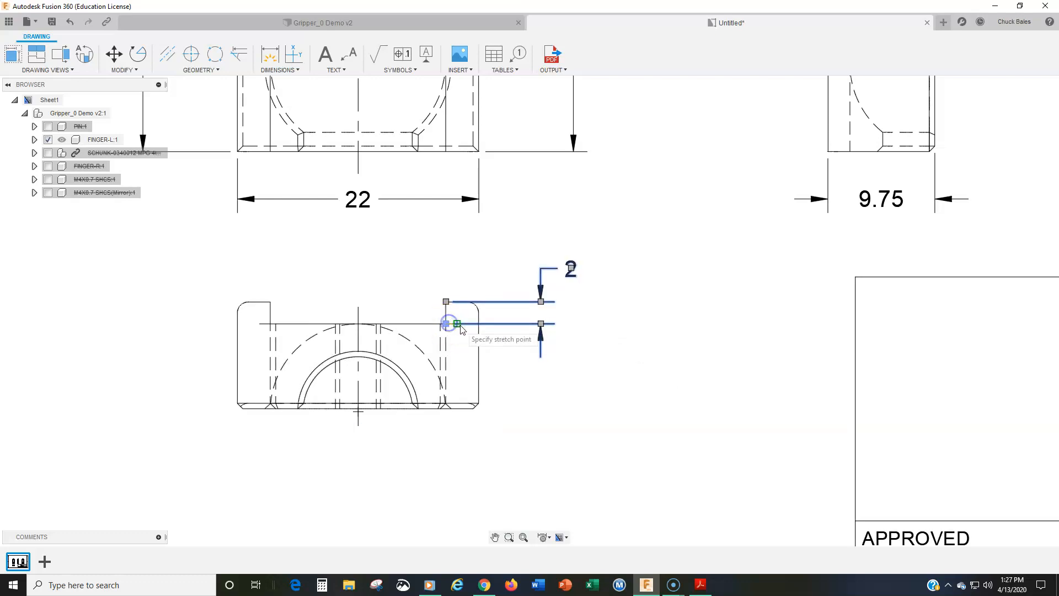
key(Escape)
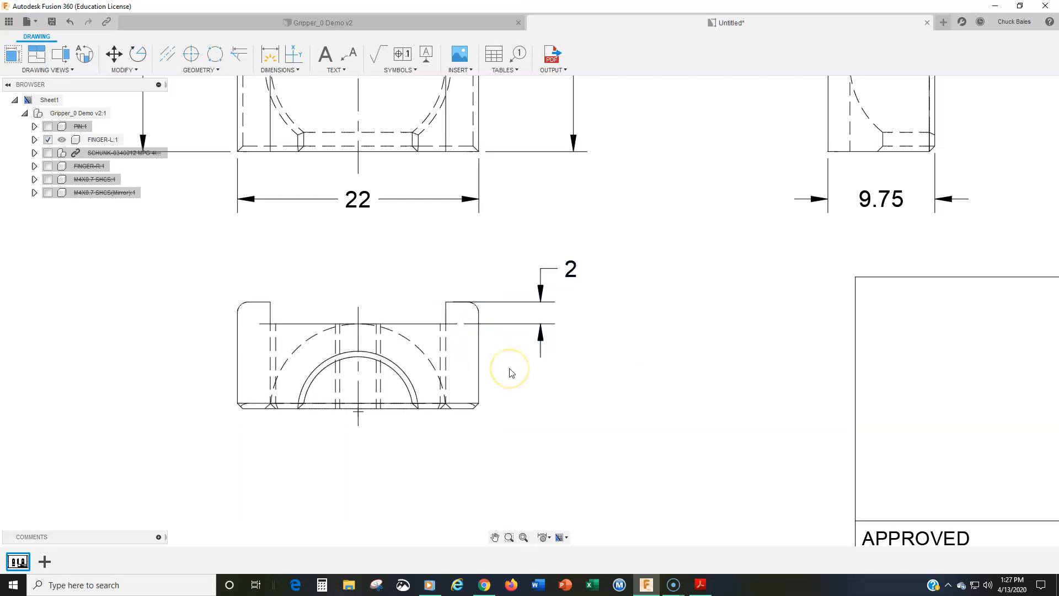
click(508, 303)
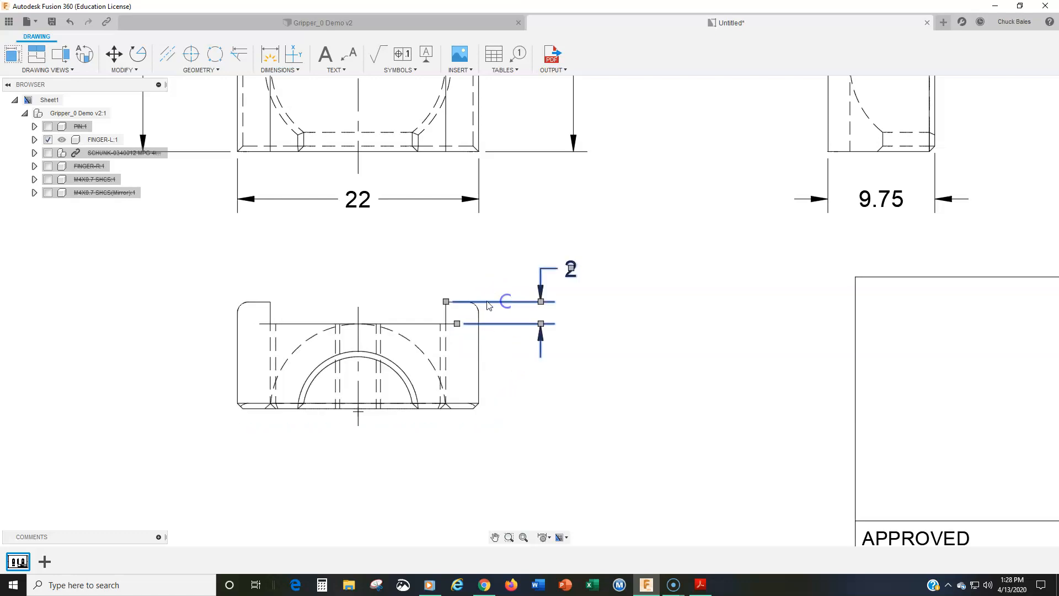
click(446, 302)
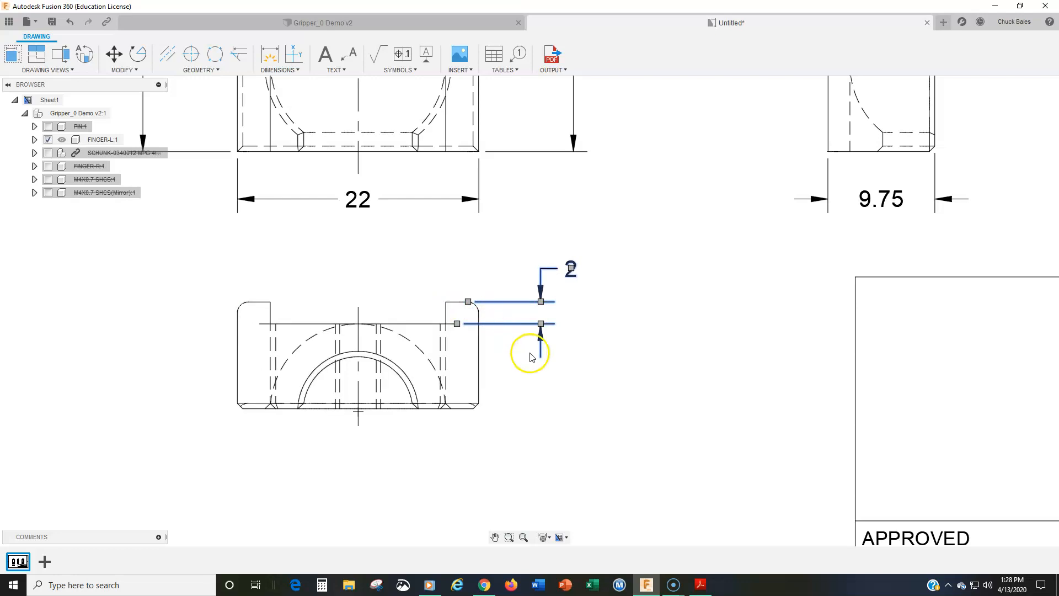
Add a horizontal linear dimension across the slot opening between the two lugs, placed above the bottom view
middle_drag(483, 424, 486, 499)
scroll(469, 434, down, 3)
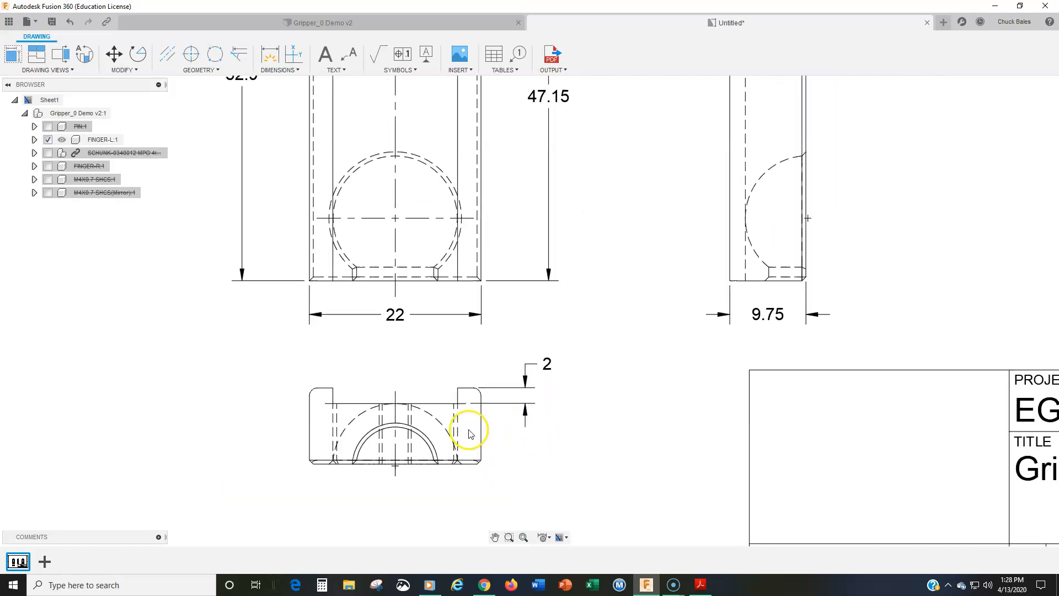
scroll(433, 385, down, 1)
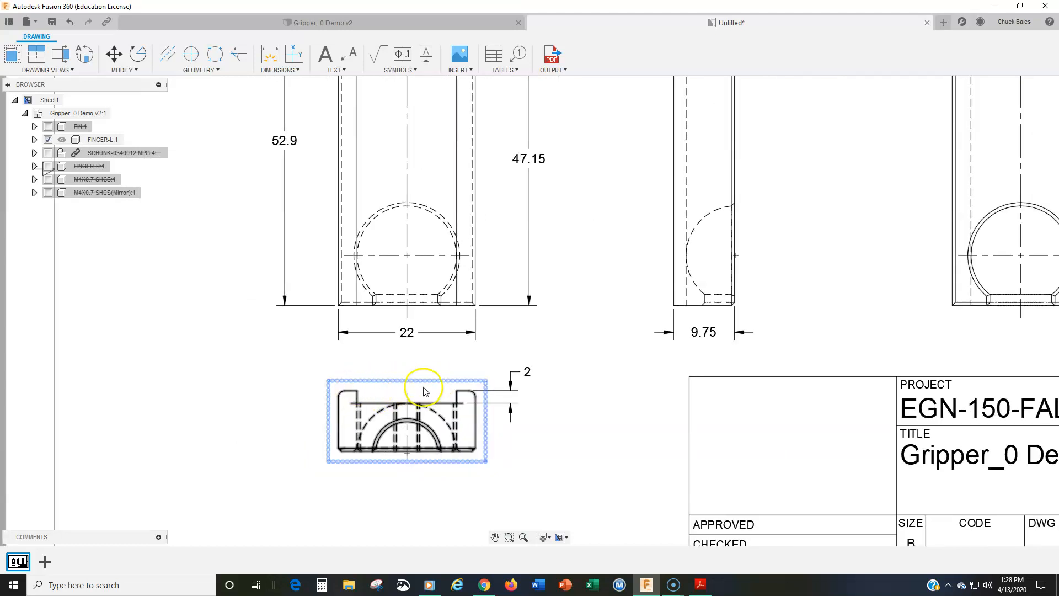
click(276, 70)
click(278, 96)
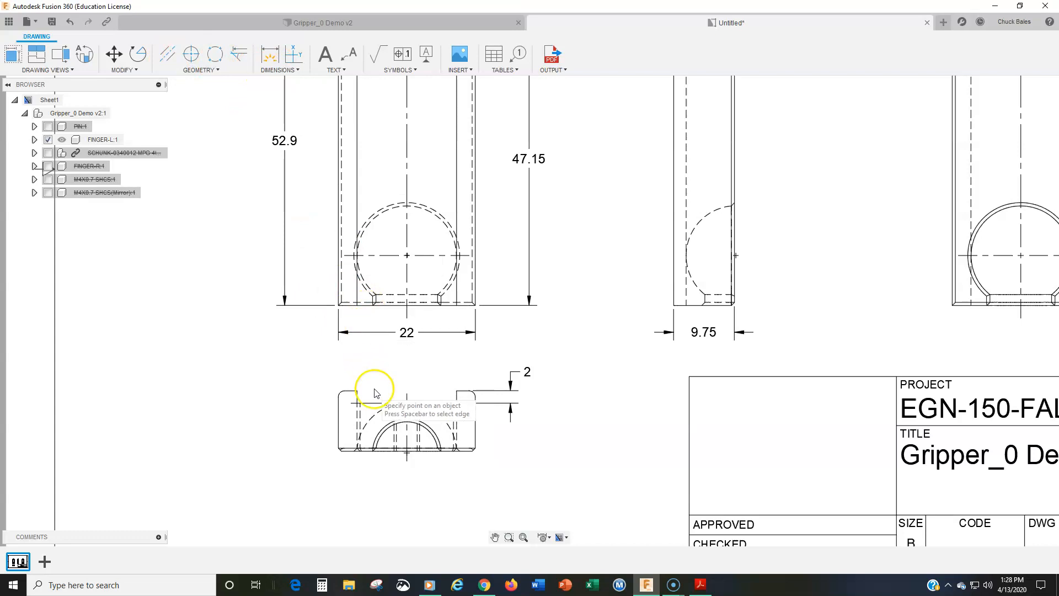
click(456, 391)
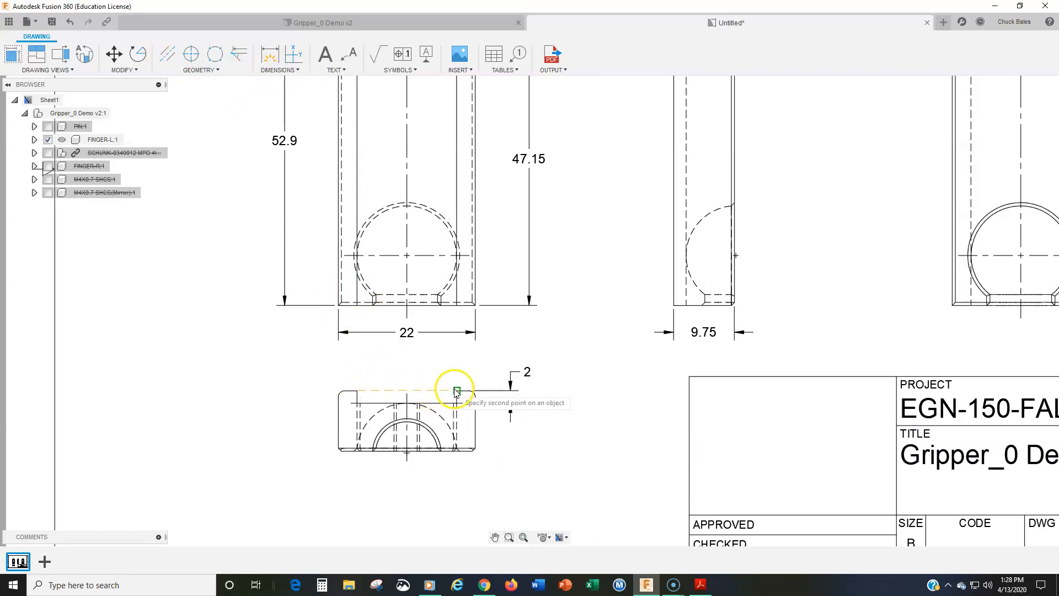
click(404, 365)
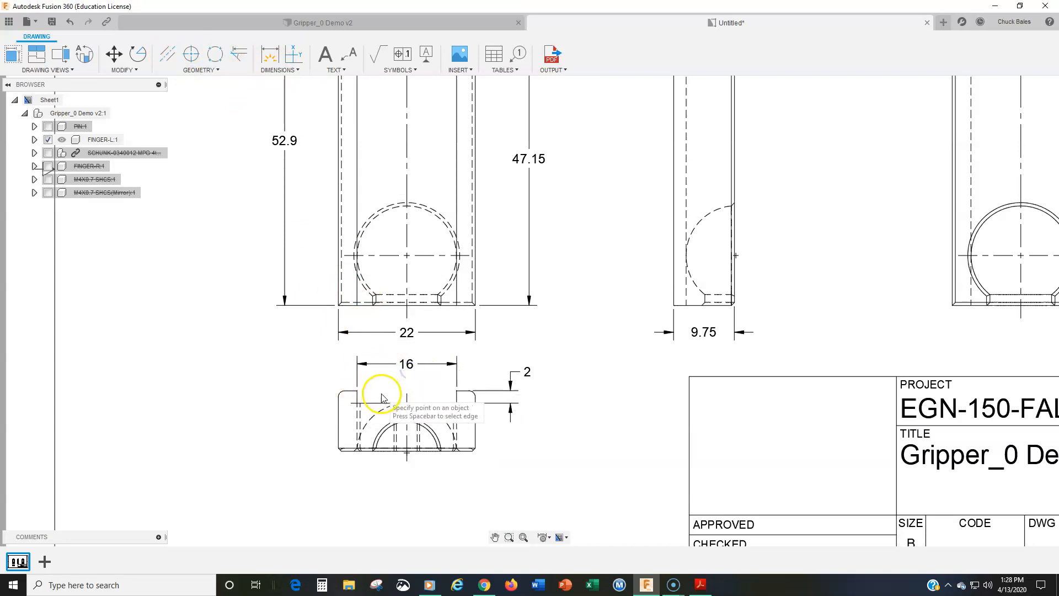
Make the bottom view's slot width dimension a reference dimension by enclosing its text in parentheses
scroll(383, 397, down, 3)
middle_drag(382, 384, 376, 414)
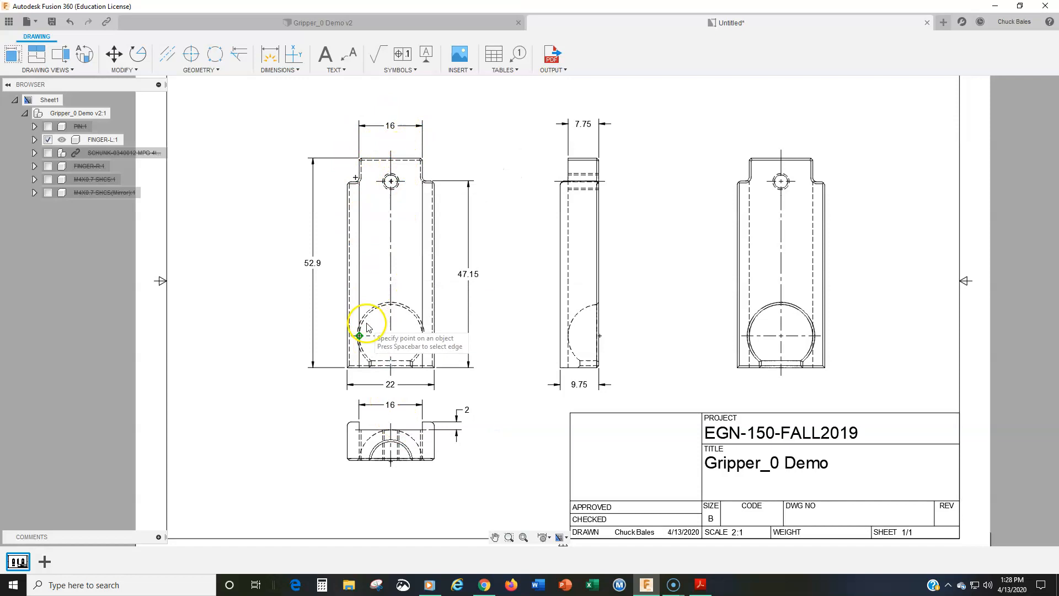
scroll(365, 197, up, 2)
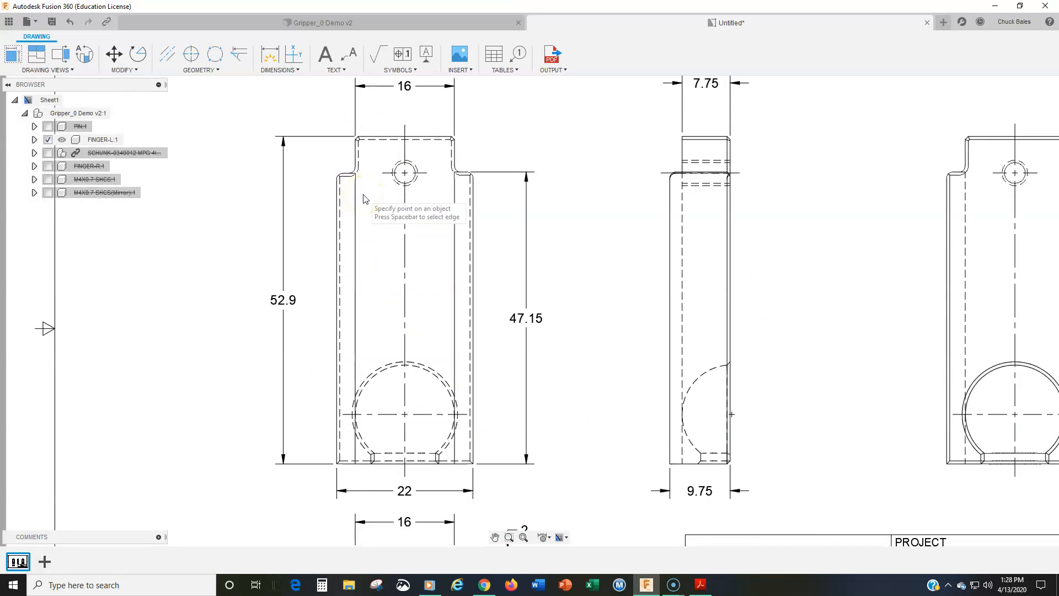
scroll(364, 198, up, 4)
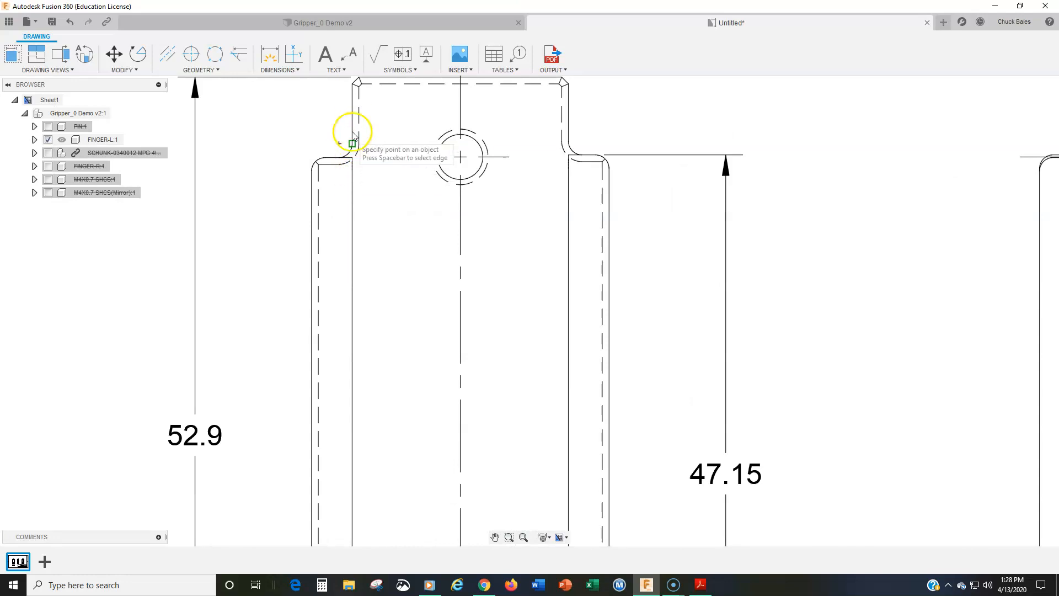
scroll(342, 189, down, 2)
scroll(341, 189, down, 3)
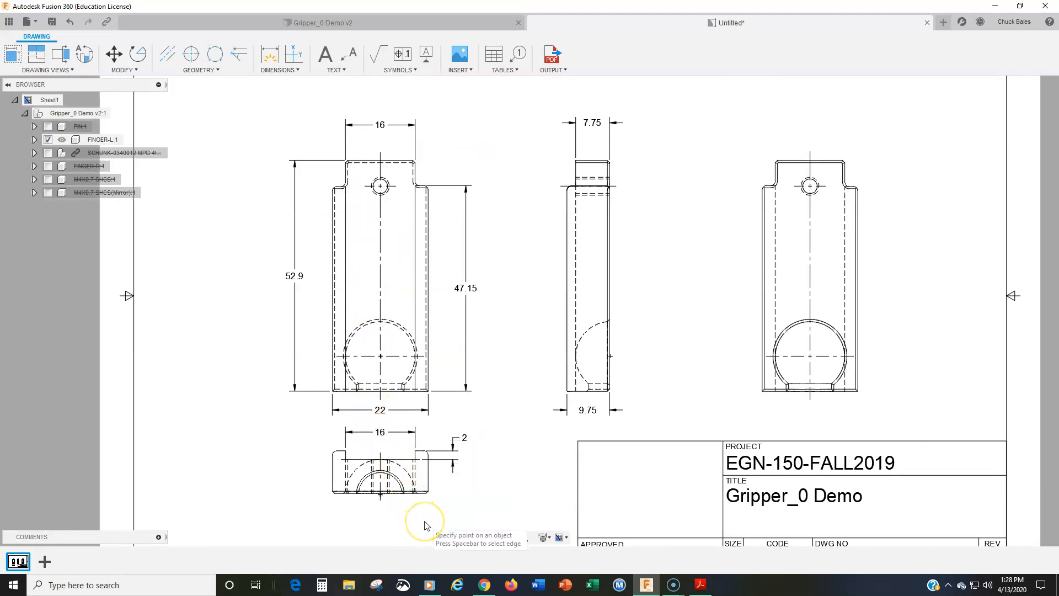
double_click(373, 433)
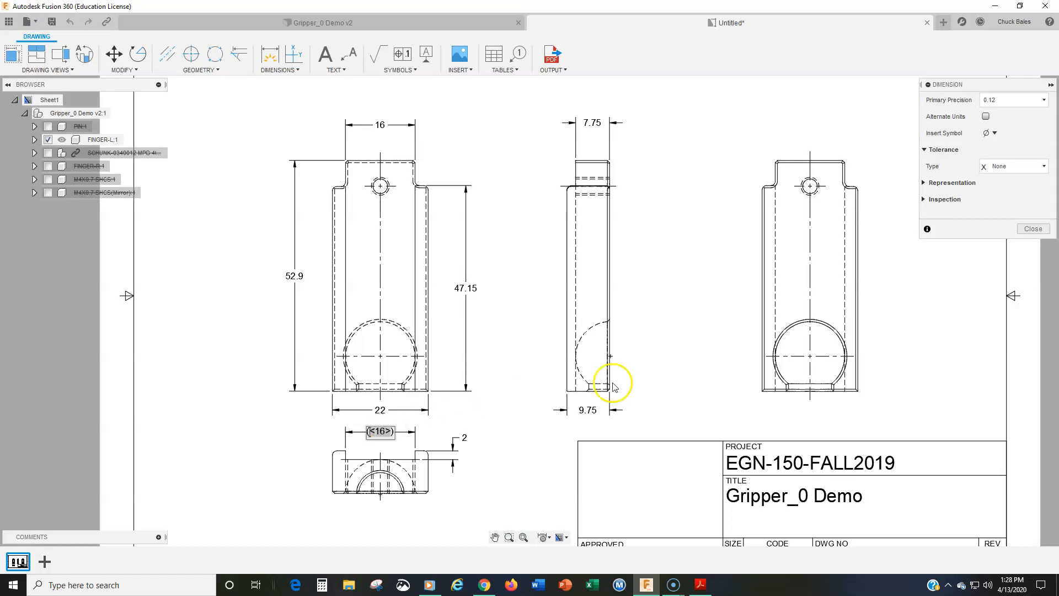
click(1030, 229)
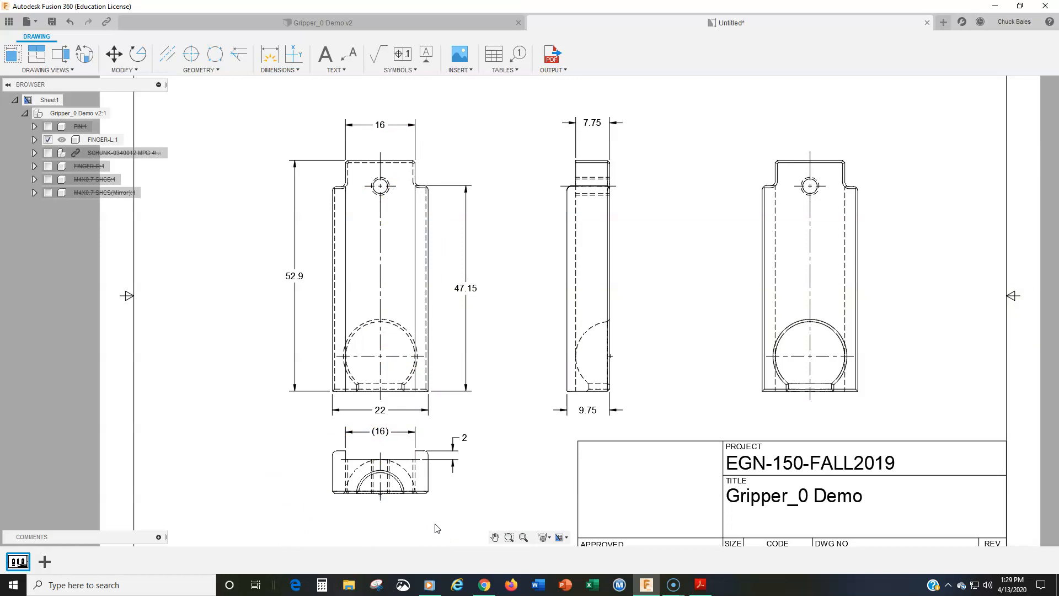
Add a diameter dimension to the small hole near the top of the front view, placed above and to the right of the hole
click(406, 282)
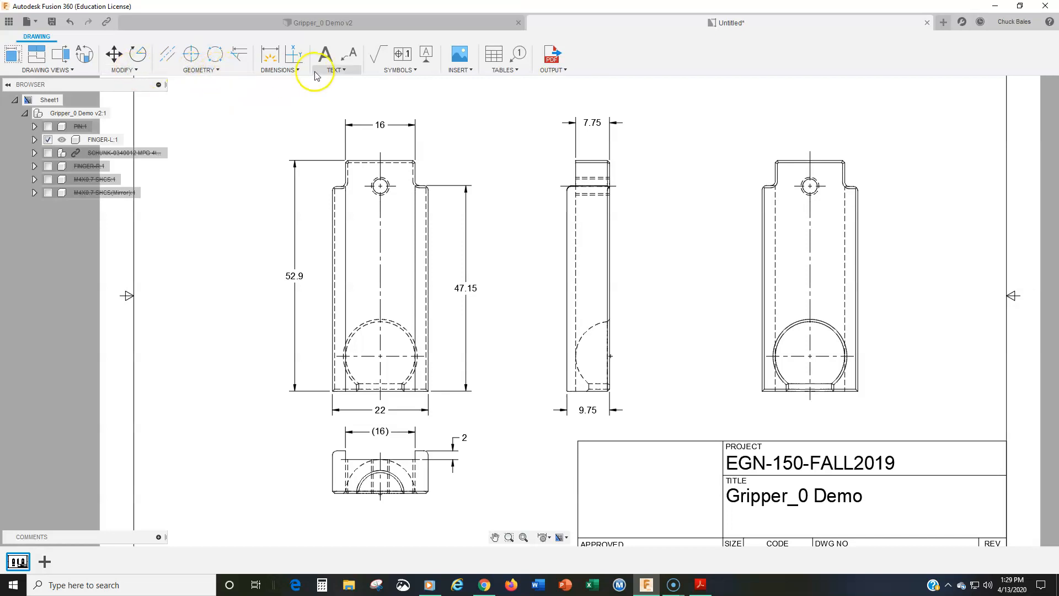
click(293, 71)
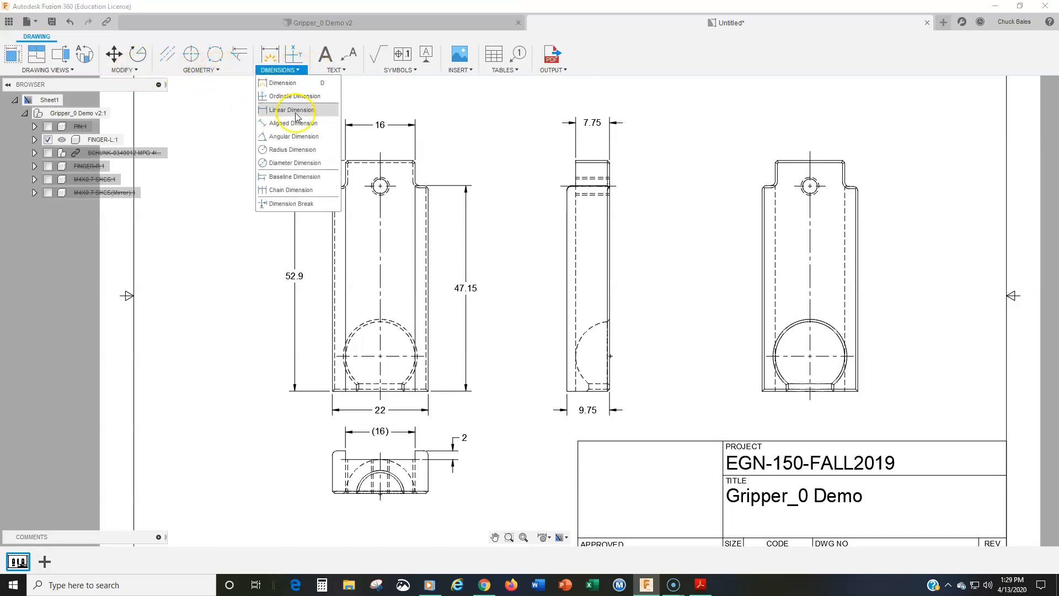
click(285, 164)
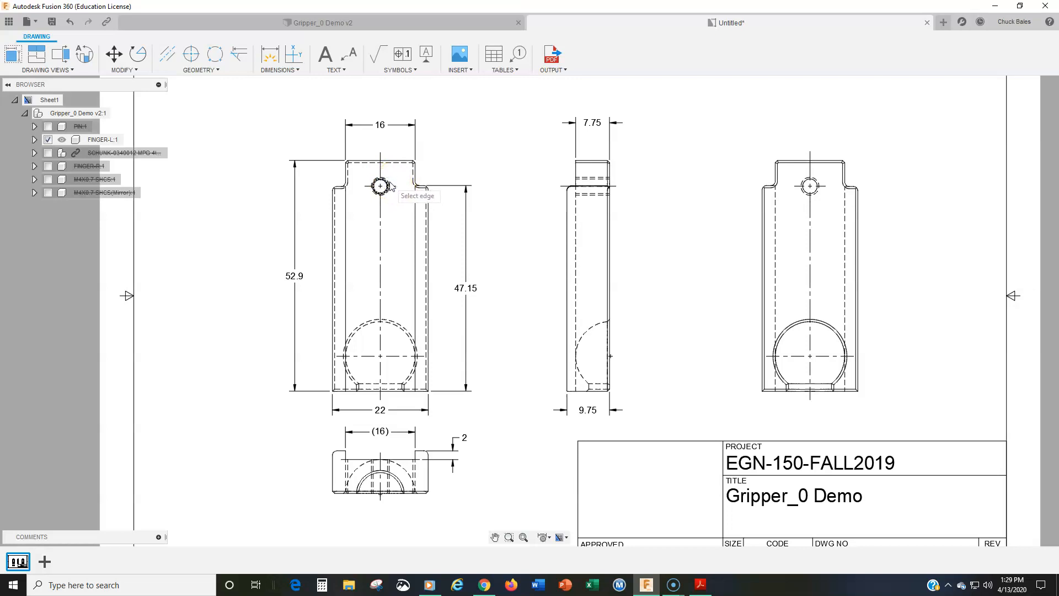
scroll(389, 187, up, 4)
click(385, 189)
scroll(461, 147, down, 5)
scroll(438, 187, up, 2)
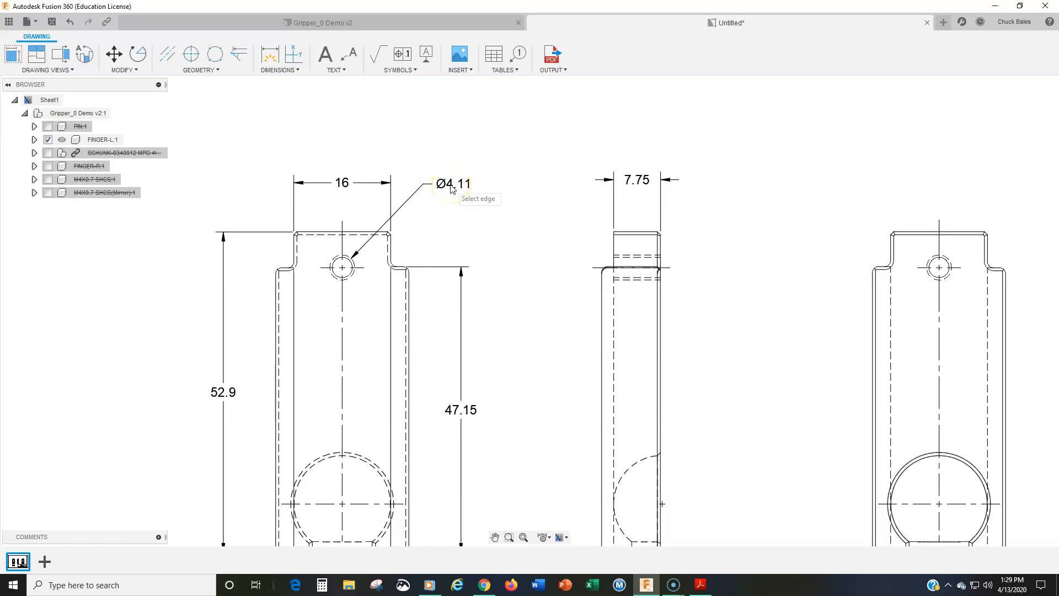
Replace the small hole's diameter text with the thread callout M4 X 0.7
double_click(452, 185)
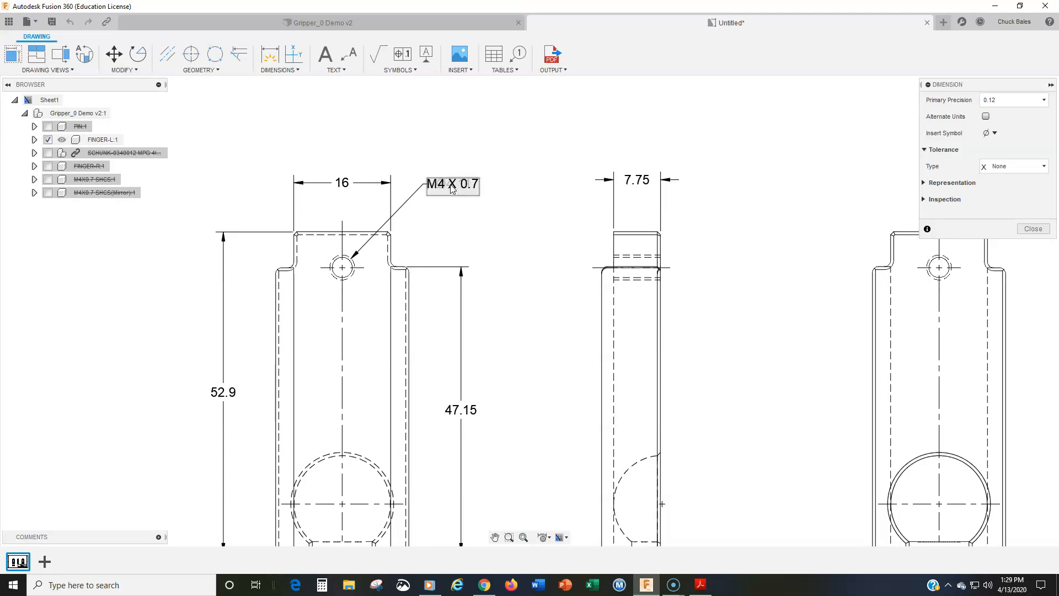
click(1027, 234)
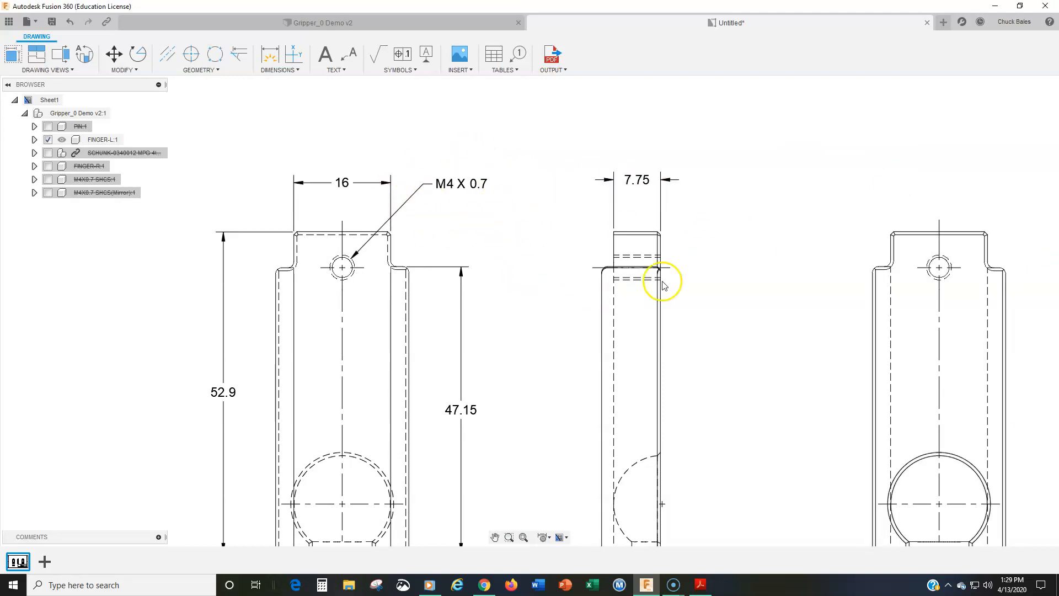
click(639, 237)
click(529, 278)
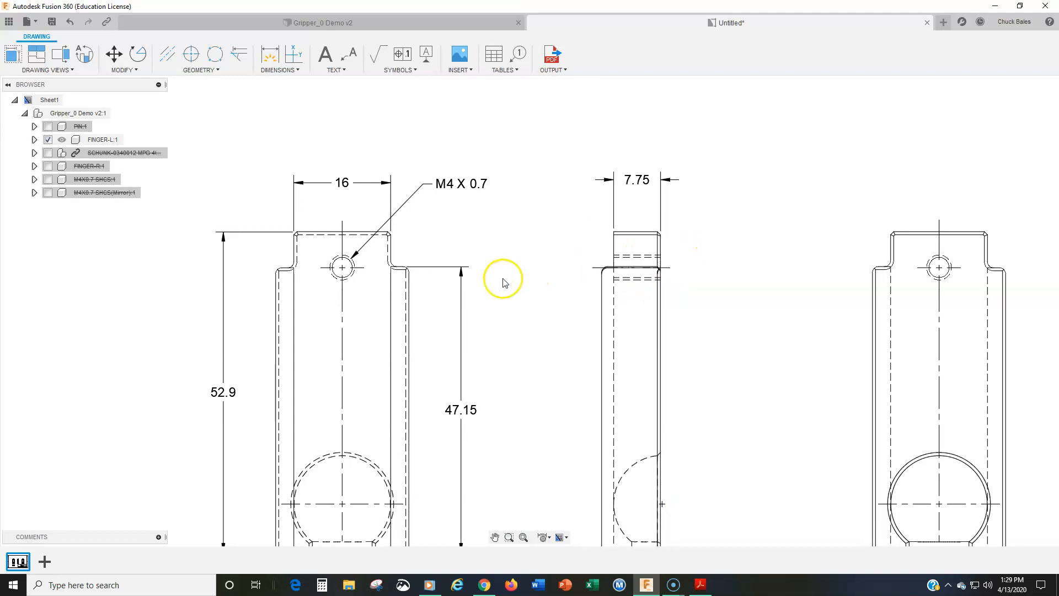
Add a radius dimension to the spherical pocket's inner circle in the rightmost view, placed outside the view at its upper left
middle_drag(504, 279, 504, 189)
scroll(505, 212, down, 1)
click(509, 271)
mouse_move(509, 270)
middle_down()
mouse_move(500, 247)
mouse_move(472, 261)
middle_up()
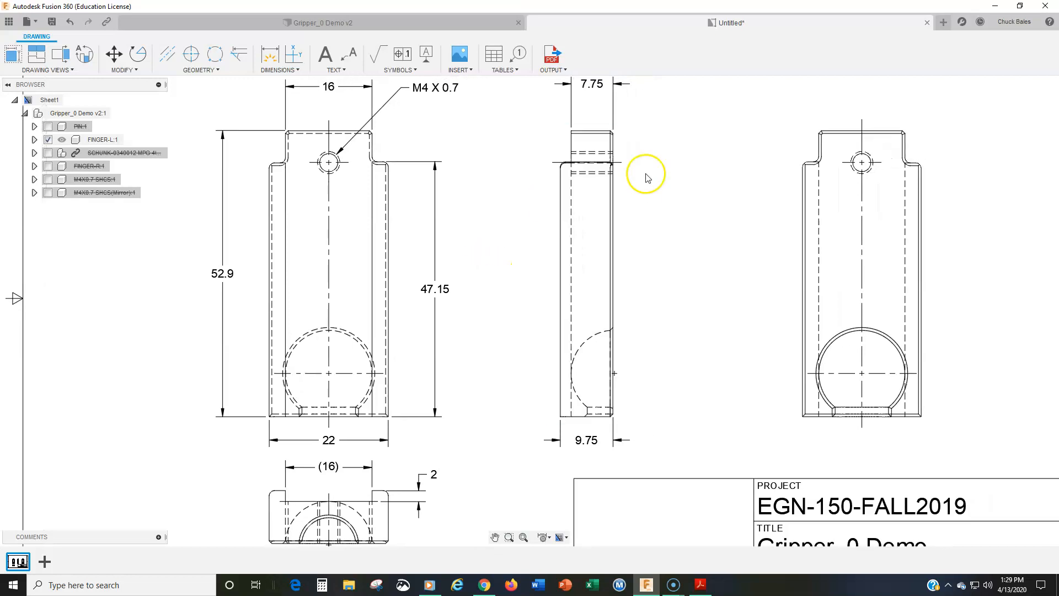
middle_drag(680, 355, 647, 275)
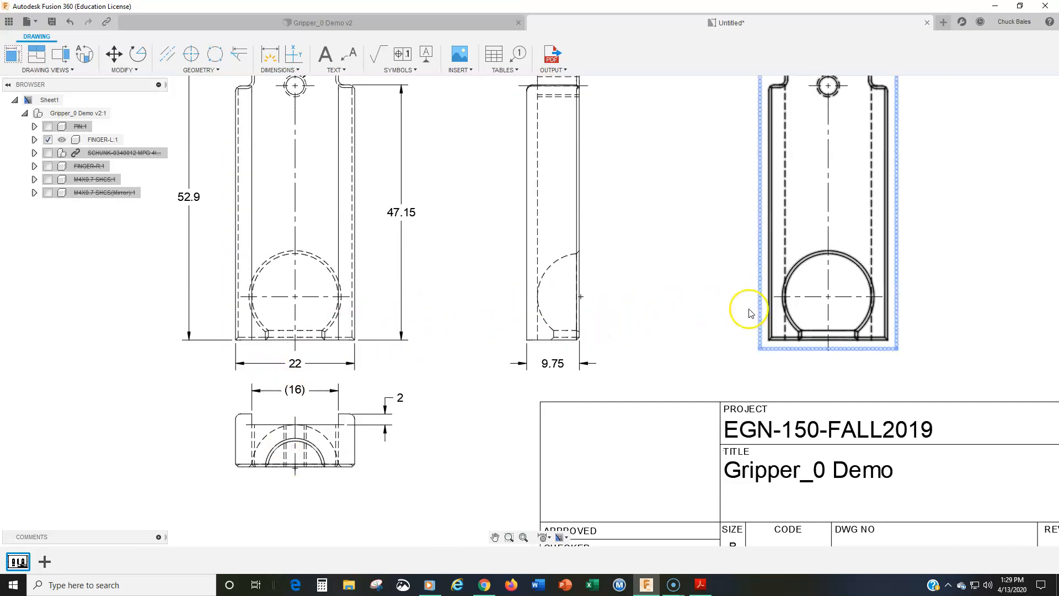
middle_drag(792, 300, 607, 322)
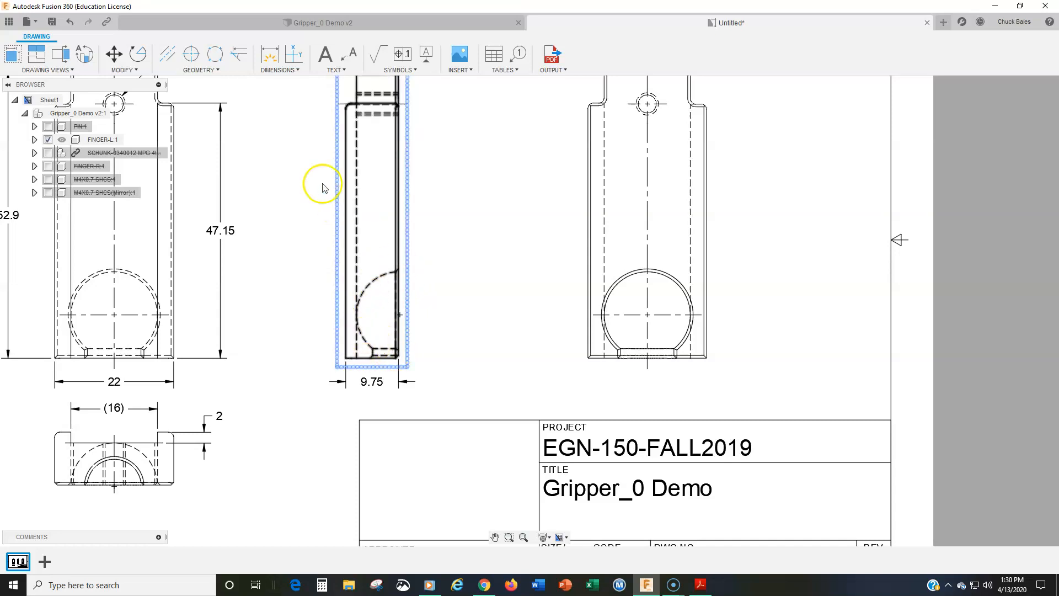
click(279, 70)
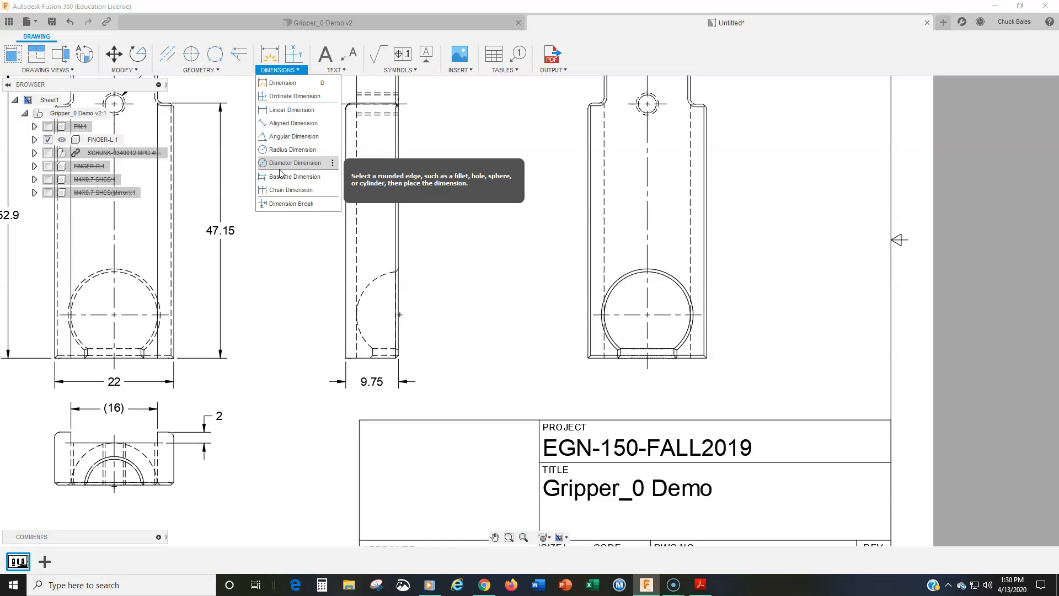
click(284, 151)
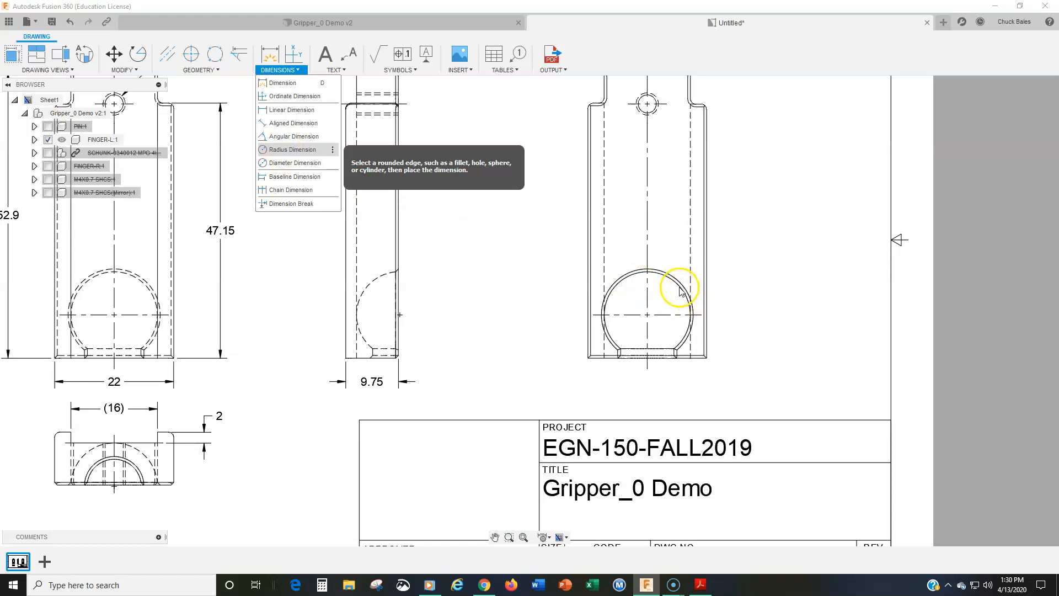
click(300, 152)
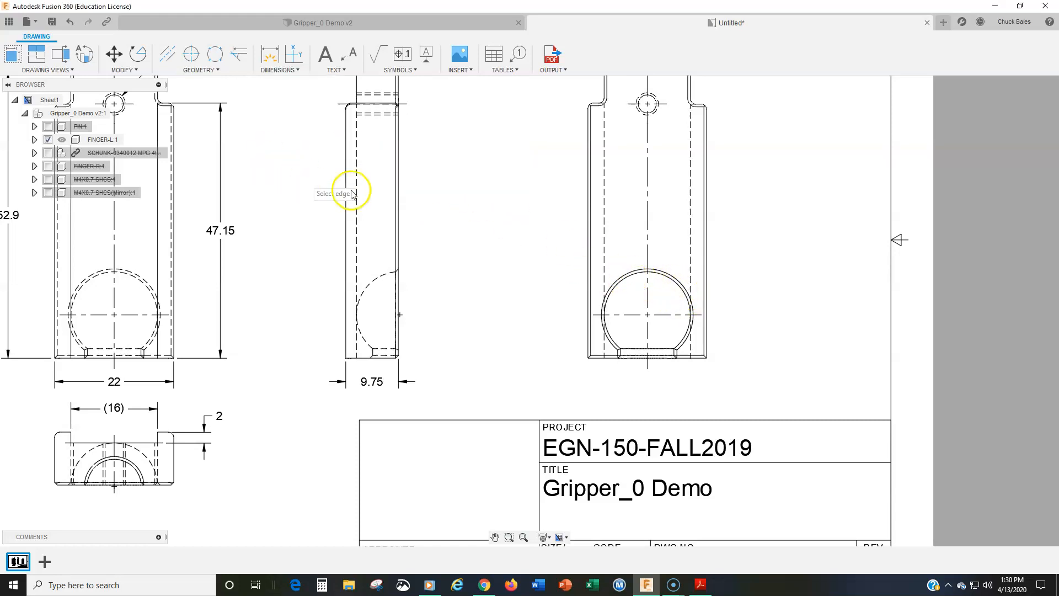
click(619, 288)
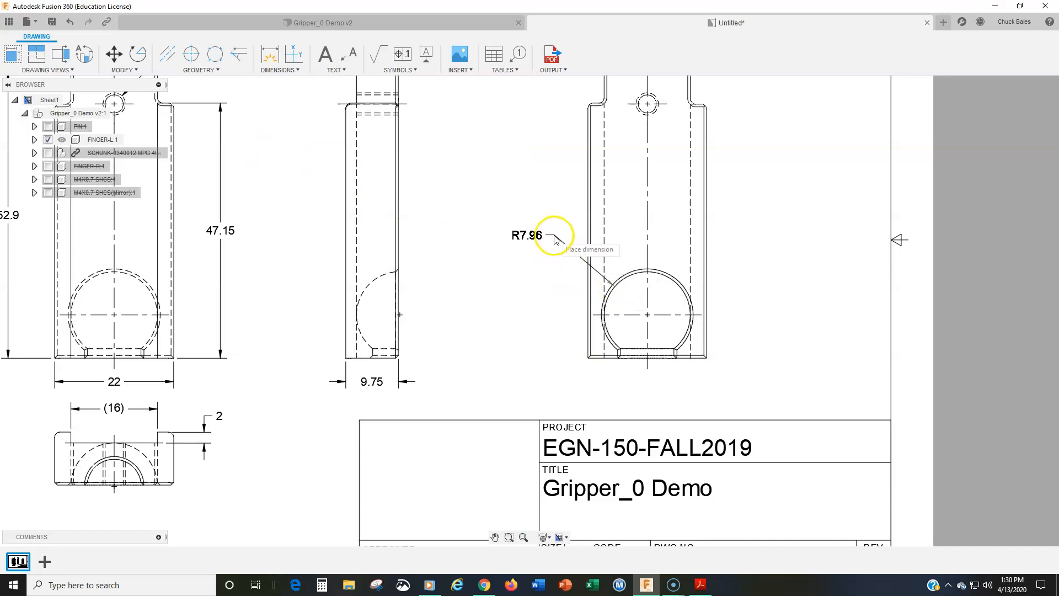
click(555, 239)
Mark the pocket's radius dimension as a spherical radius by adding the prefix S before its value
click(538, 243)
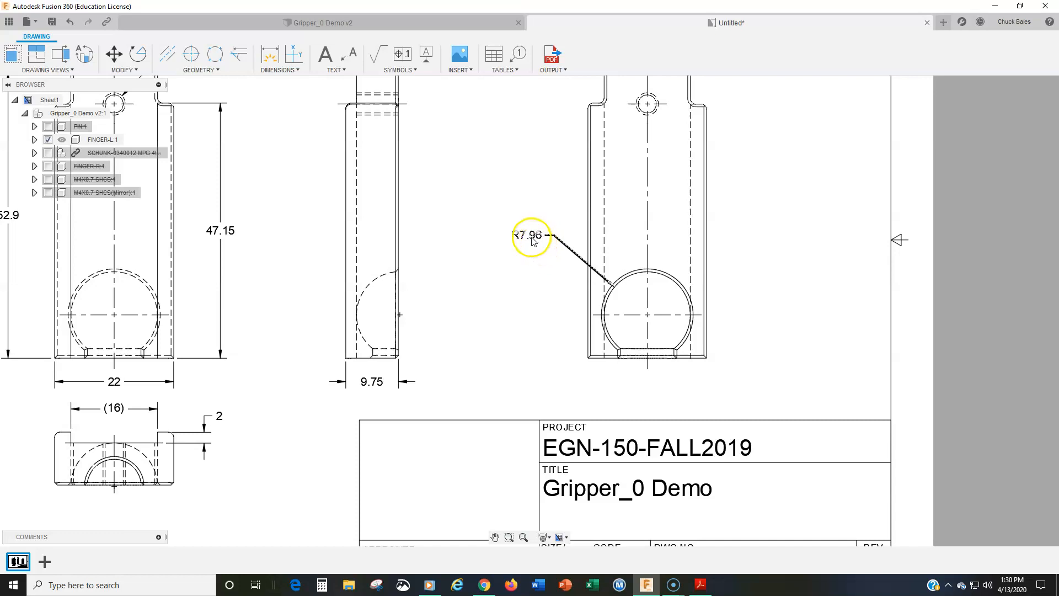
double_click(527, 236)
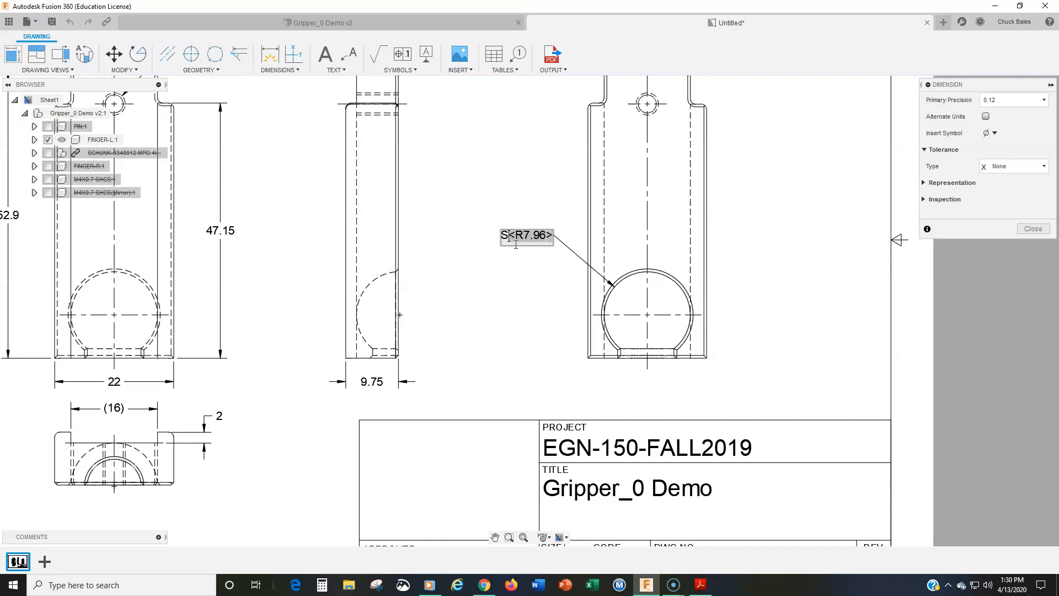
click(1034, 228)
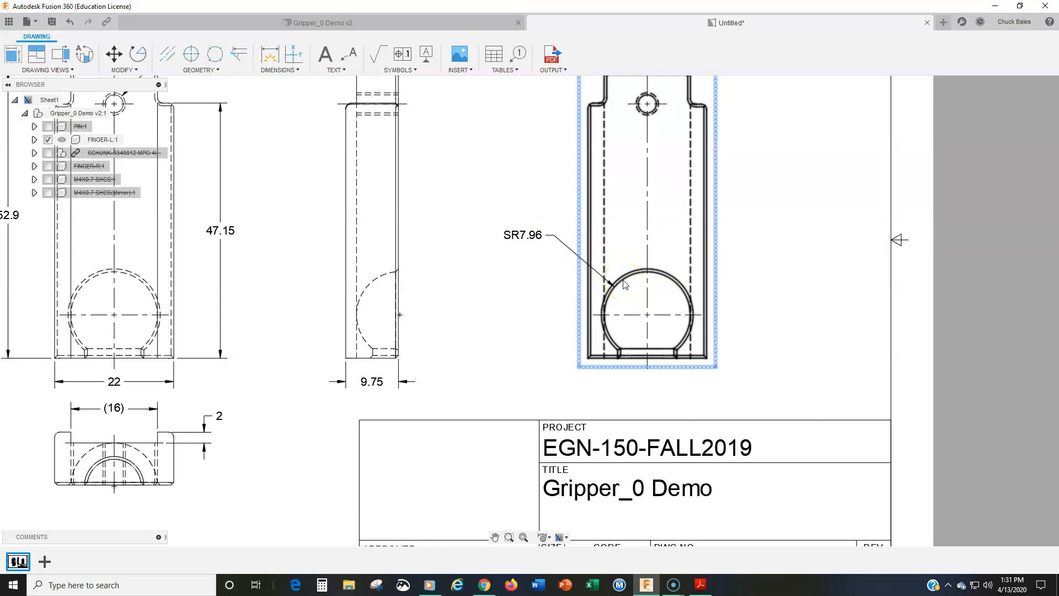
Add a horizontal linear dimension across the opening at the bottom of the spherical pocket in the rightmost view, placed below the view
middle_drag(598, 372, 469, 272)
scroll(469, 275, up, 1)
scroll(470, 280, up, 3)
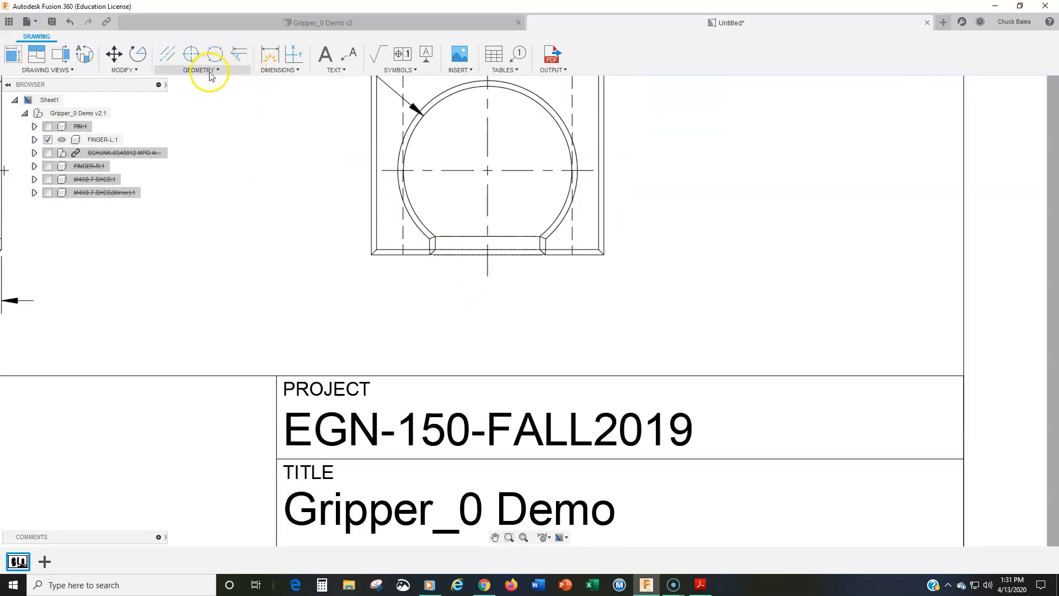
click(279, 70)
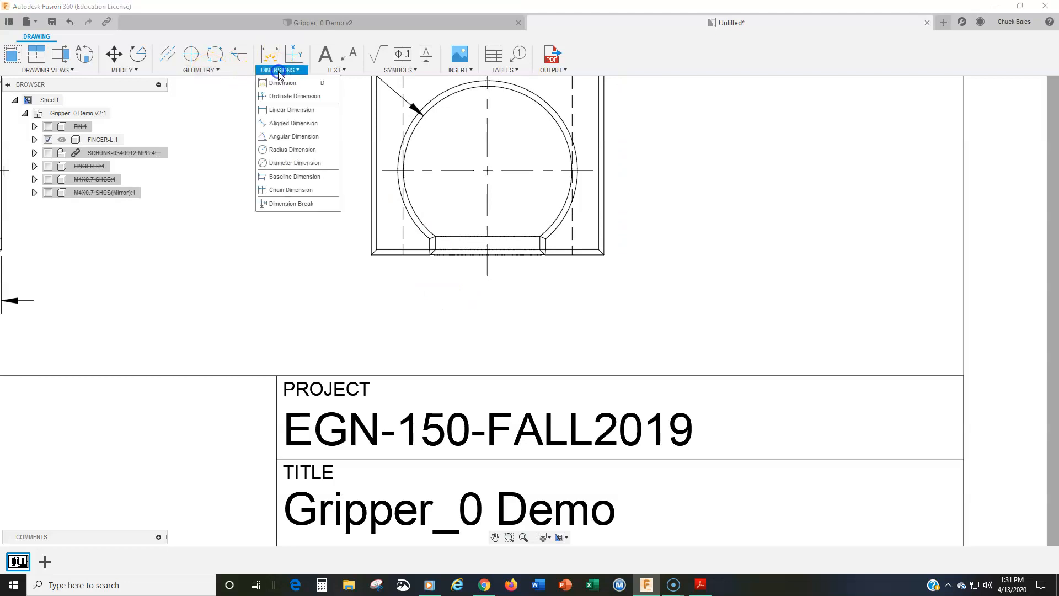
click(288, 162)
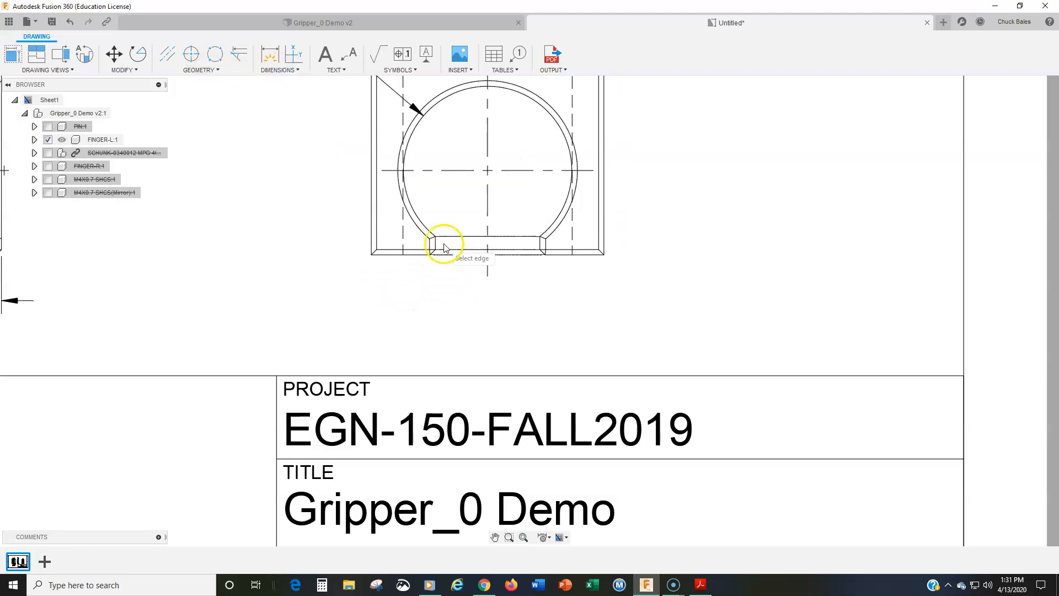
click(300, 74)
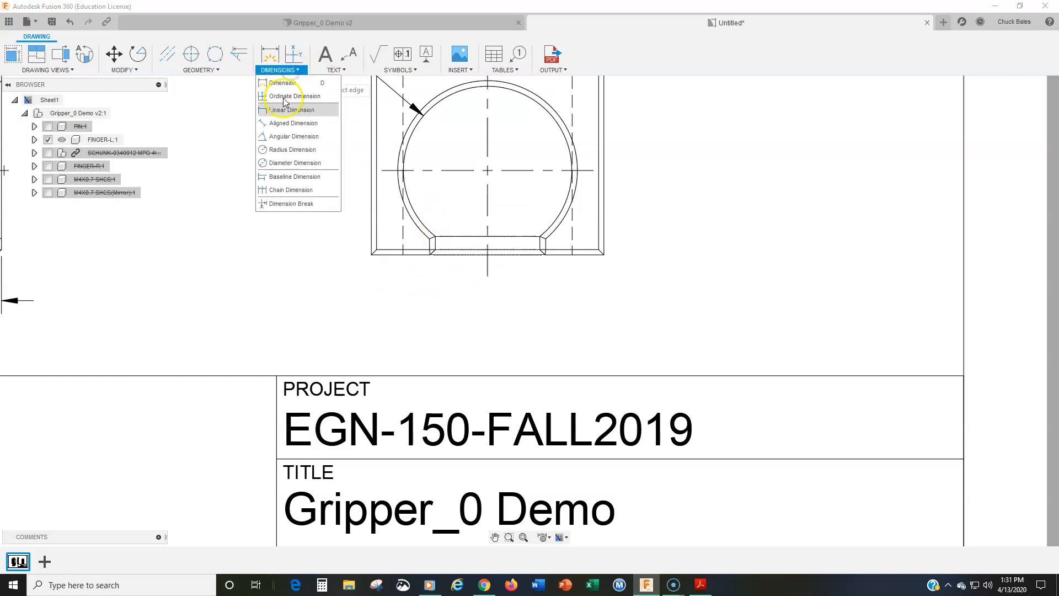
click(277, 110)
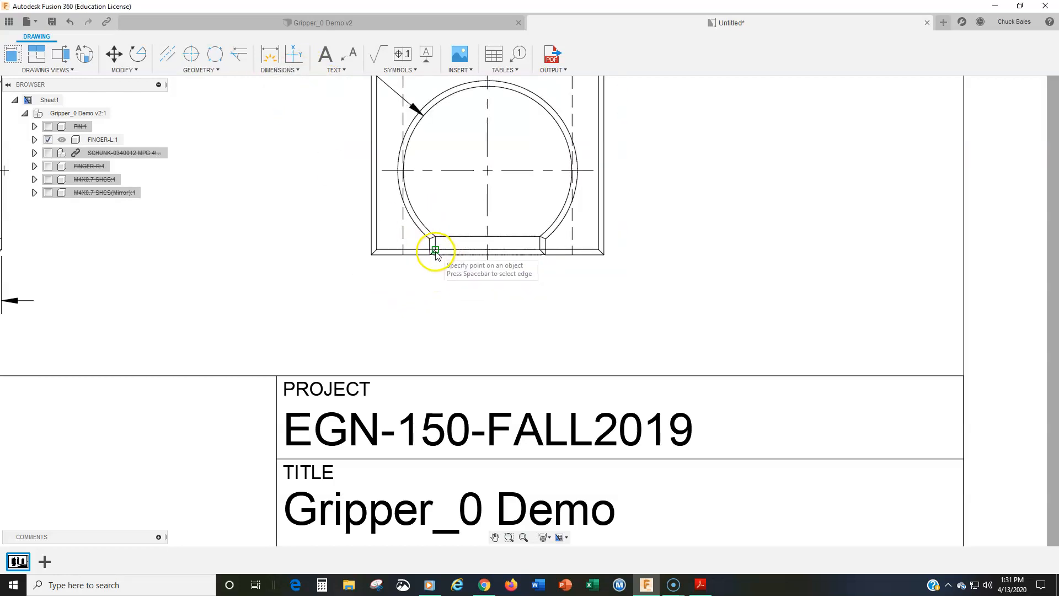
click(435, 250)
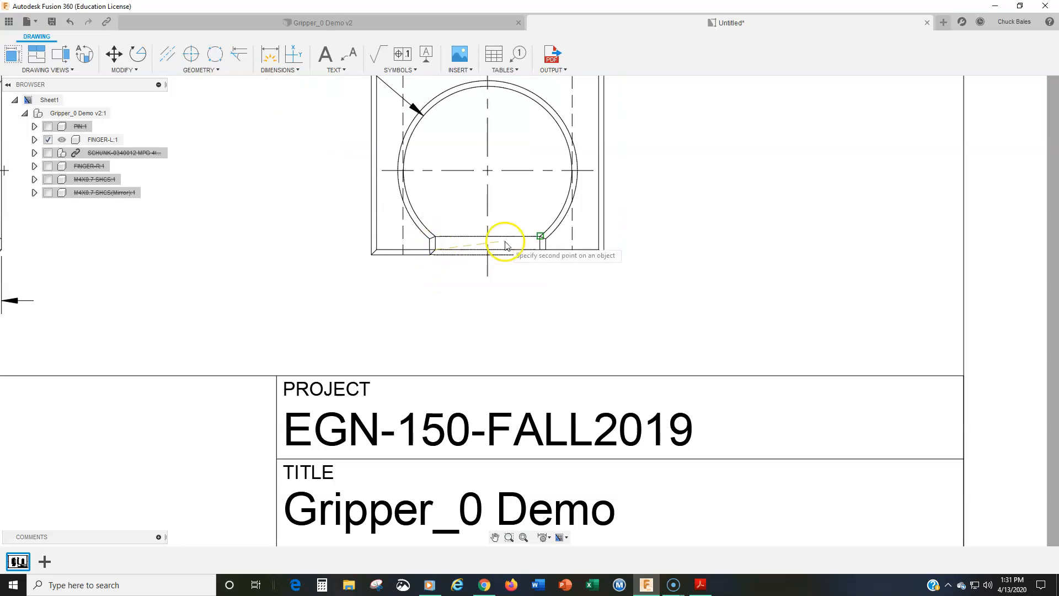
click(541, 244)
click(487, 316)
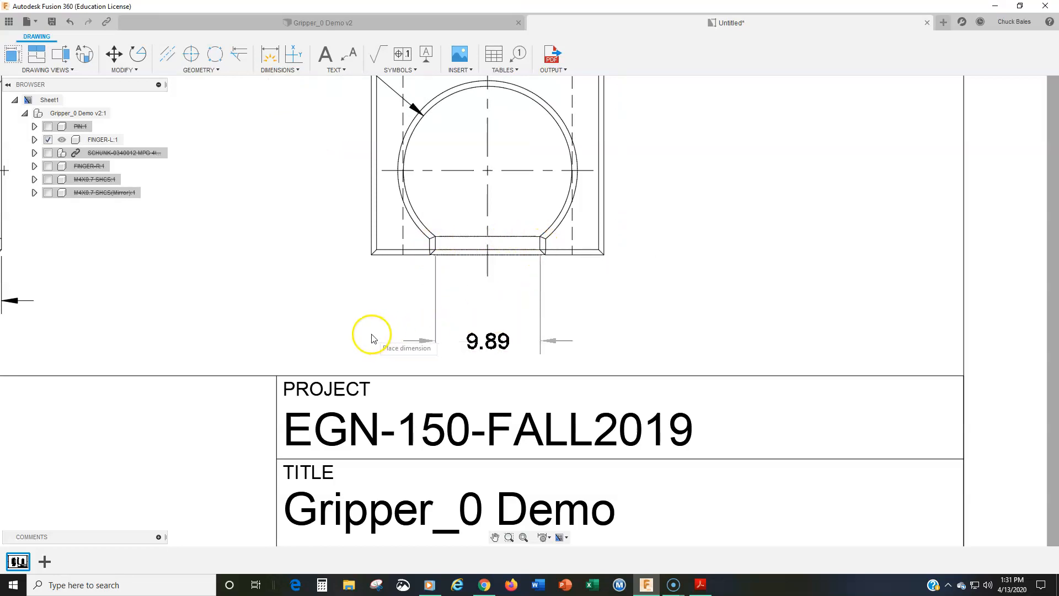
key(Escape)
Insert a diameter symbol before the value of the pocket opening's width dimension
double_click(474, 322)
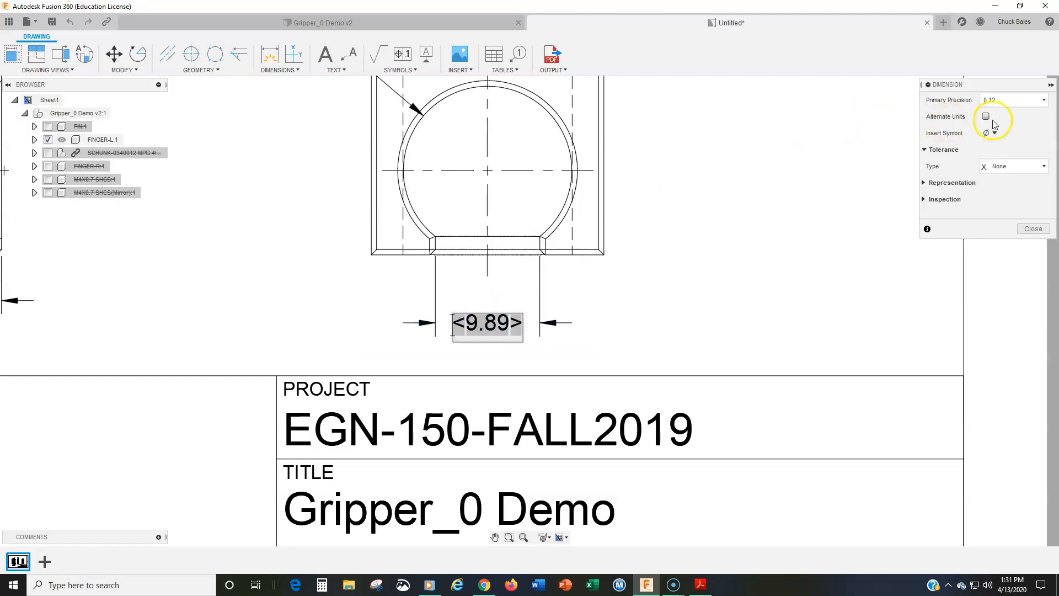
click(993, 134)
click(968, 147)
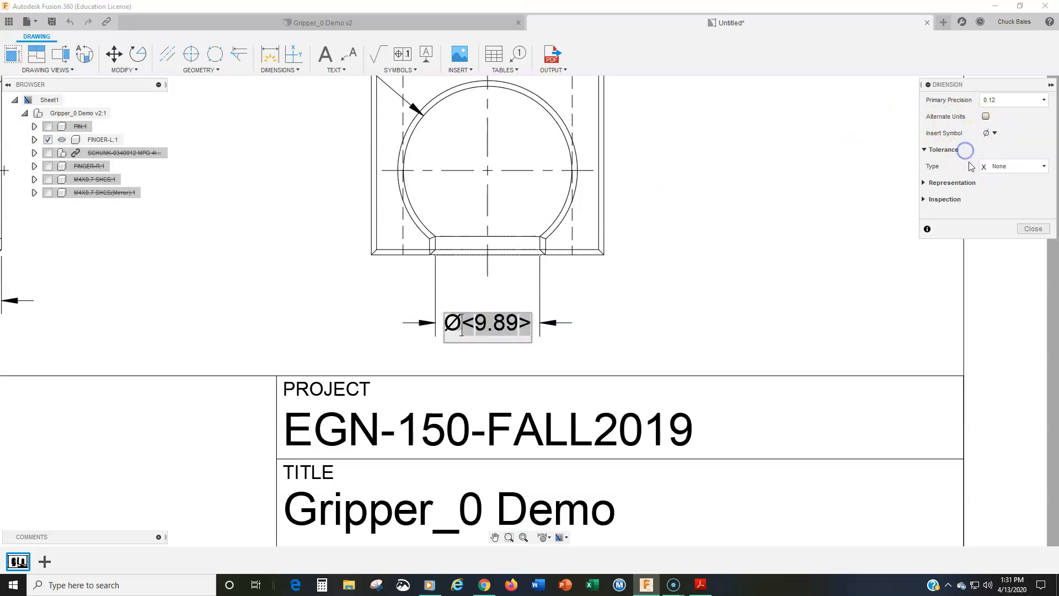
click(1033, 229)
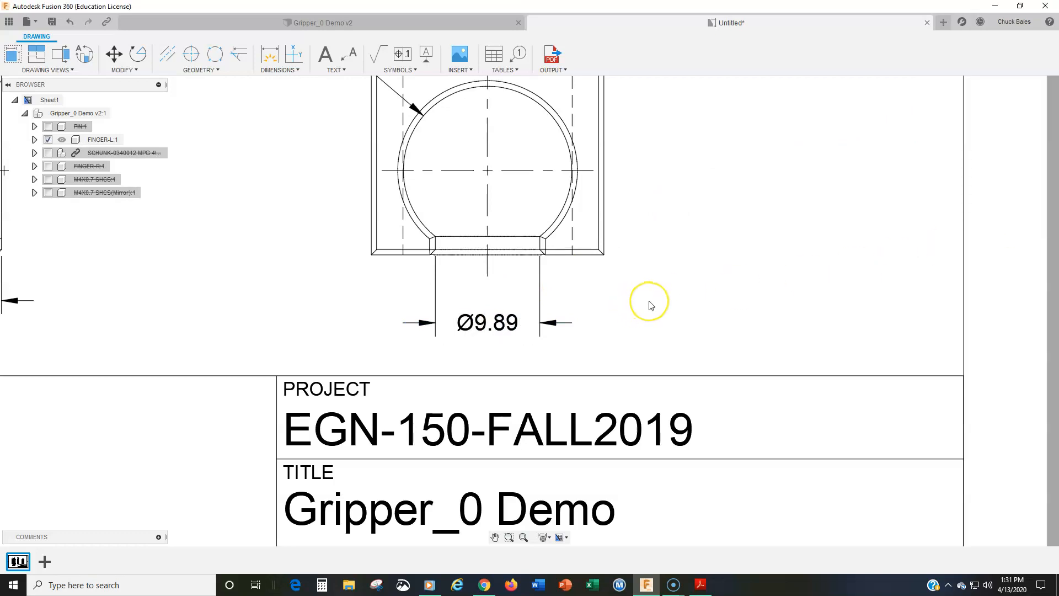
Add a vertical linear dimension from the rightmost view's lower-left corner to the upper edge of the pocket opening, placed left of the view
scroll(644, 302, down, 3)
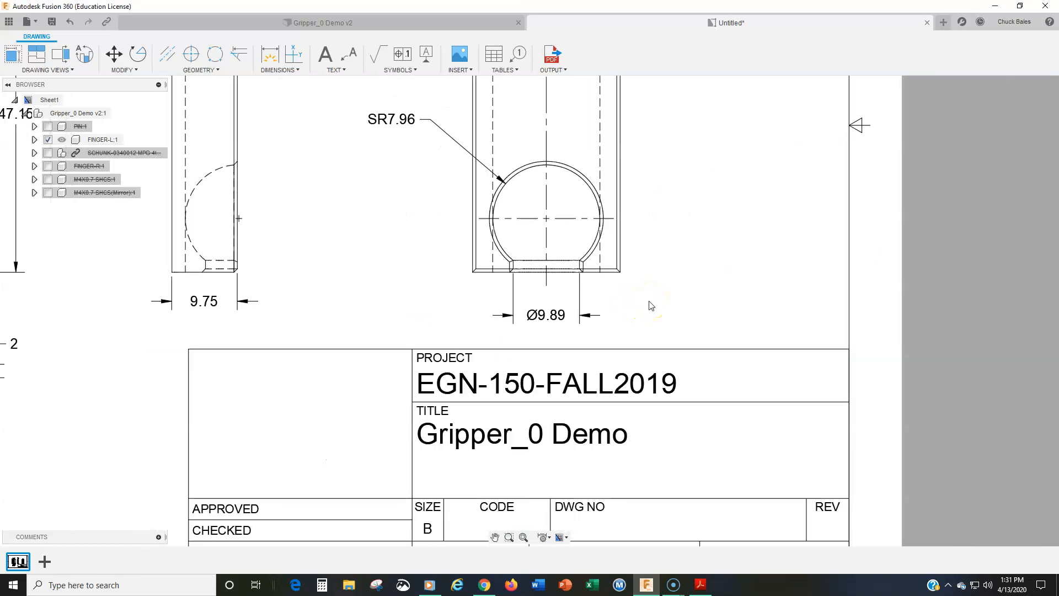
click(286, 68)
click(283, 106)
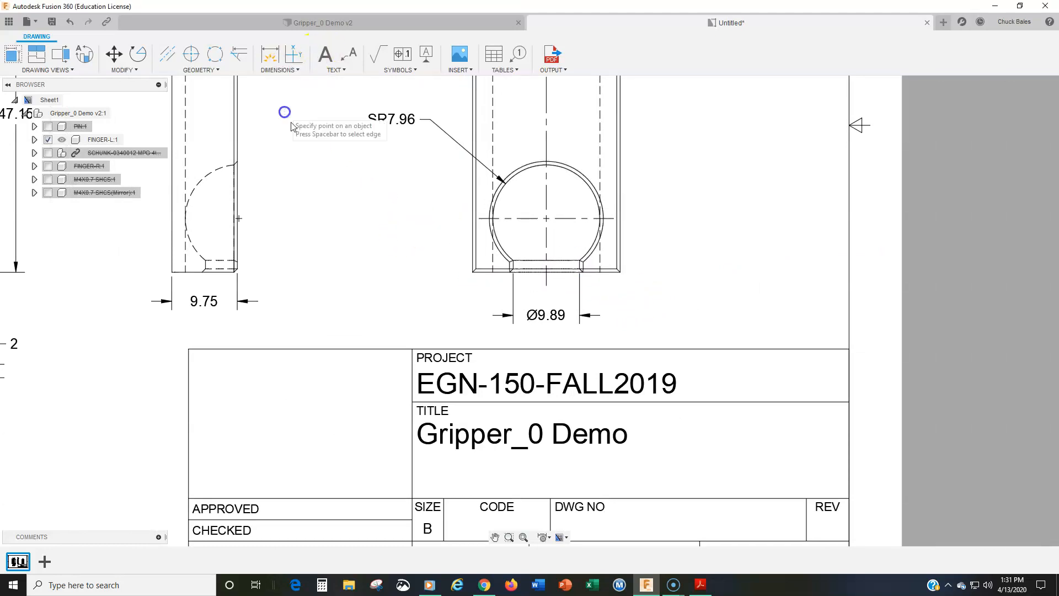
click(473, 271)
click(513, 261)
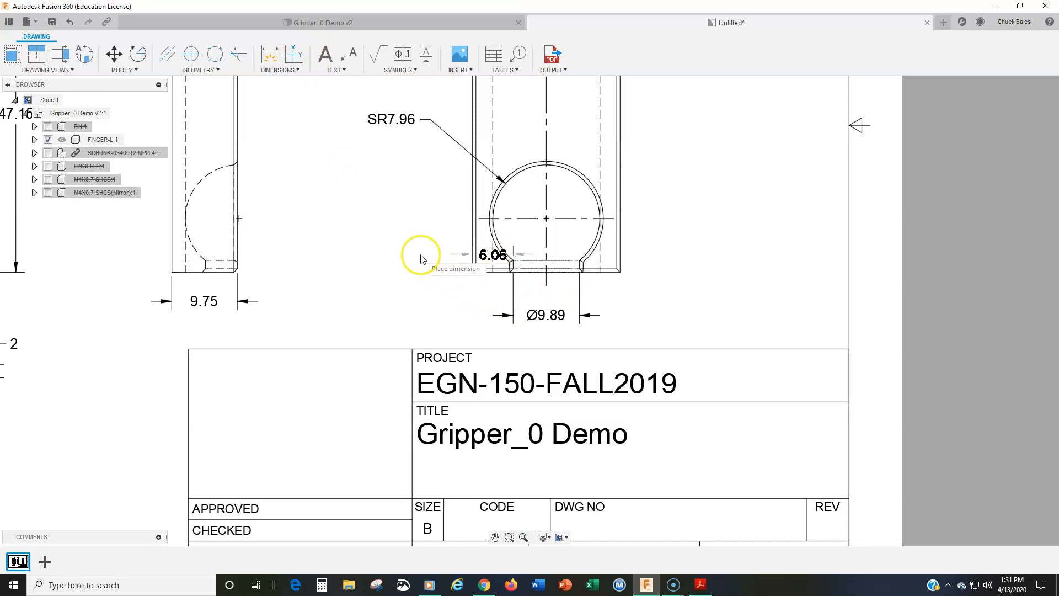
click(378, 266)
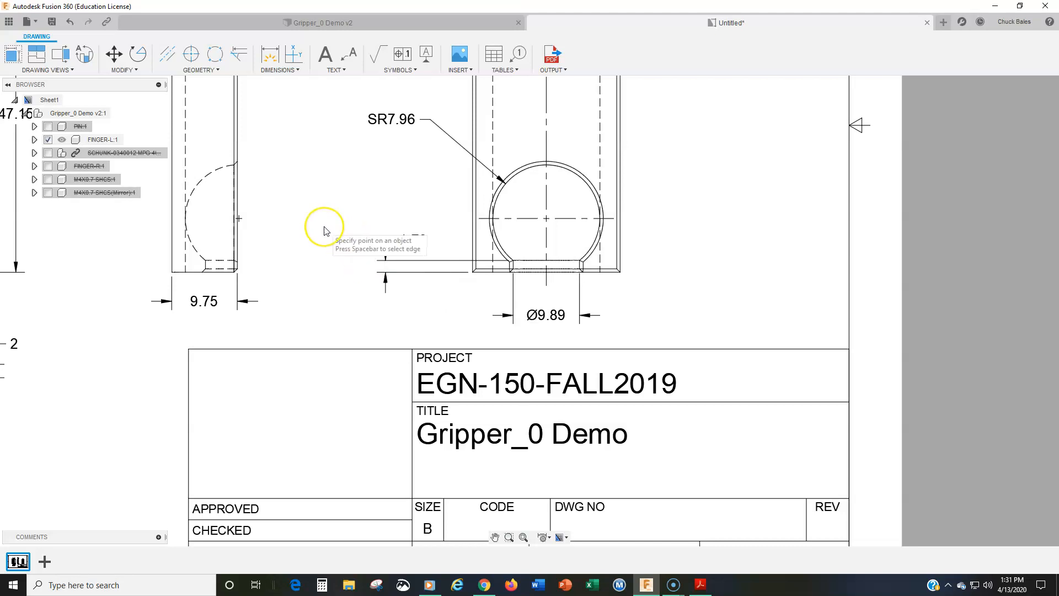
scroll(324, 230, down, 2)
middle_drag(323, 230, 402, 324)
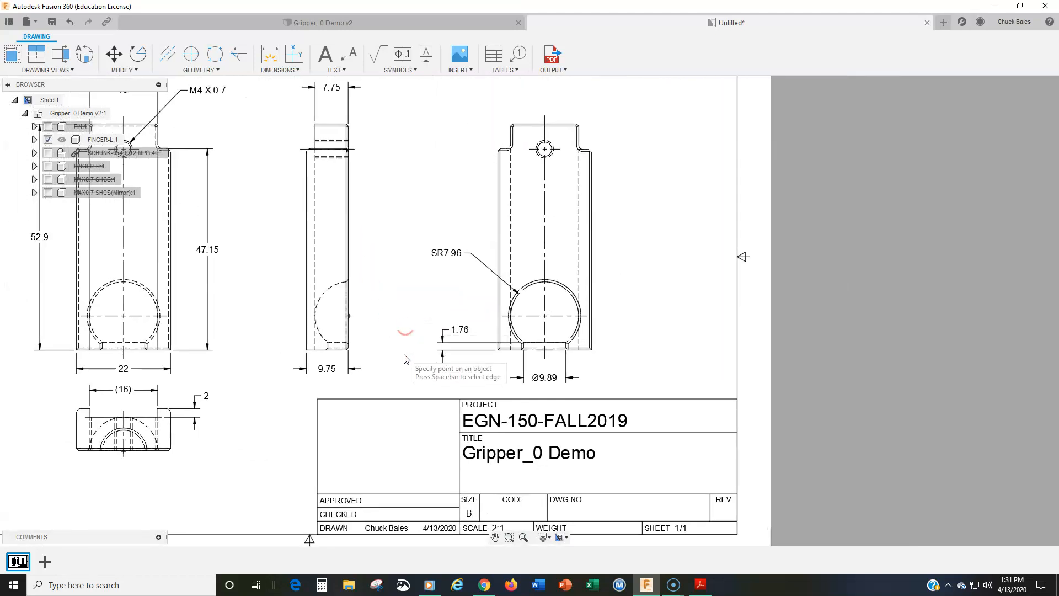
middle_drag(221, 347, 266, 317)
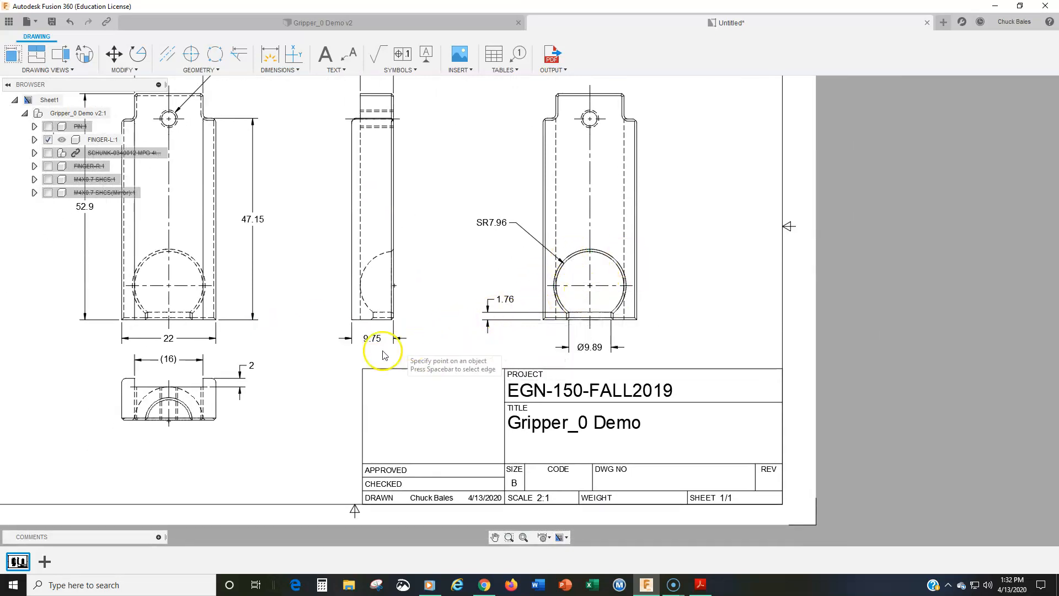
middle_drag(277, 263, 348, 300)
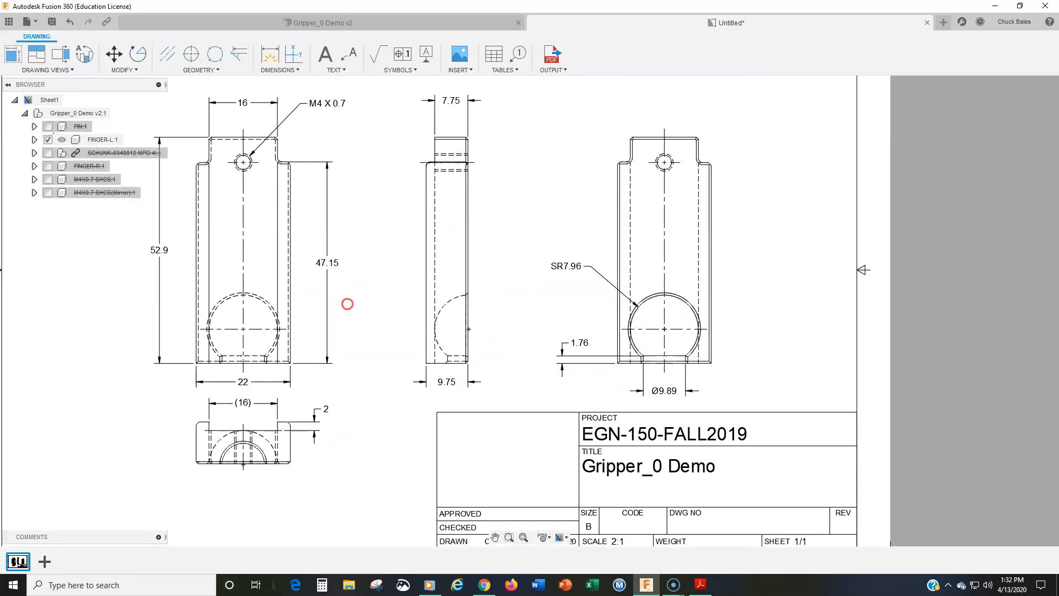
middle_drag(524, 336, 374, 298)
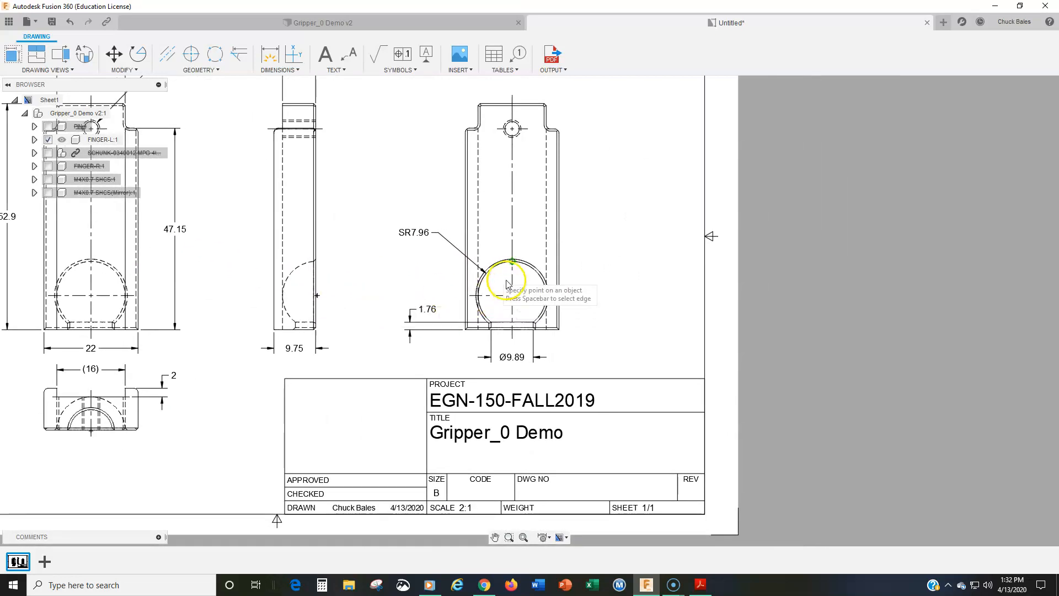
Add a vertical linear dimension from the spherical pocket's center to the rightmost view's lower-right corner, placed right of the view
click(280, 70)
click(285, 110)
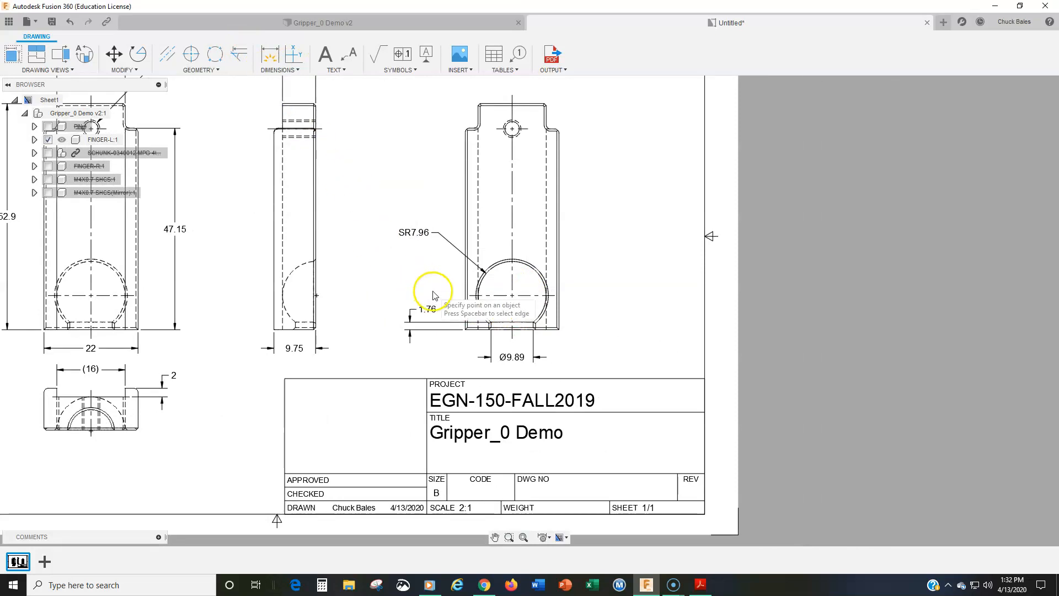
click(557, 297)
click(559, 330)
click(596, 310)
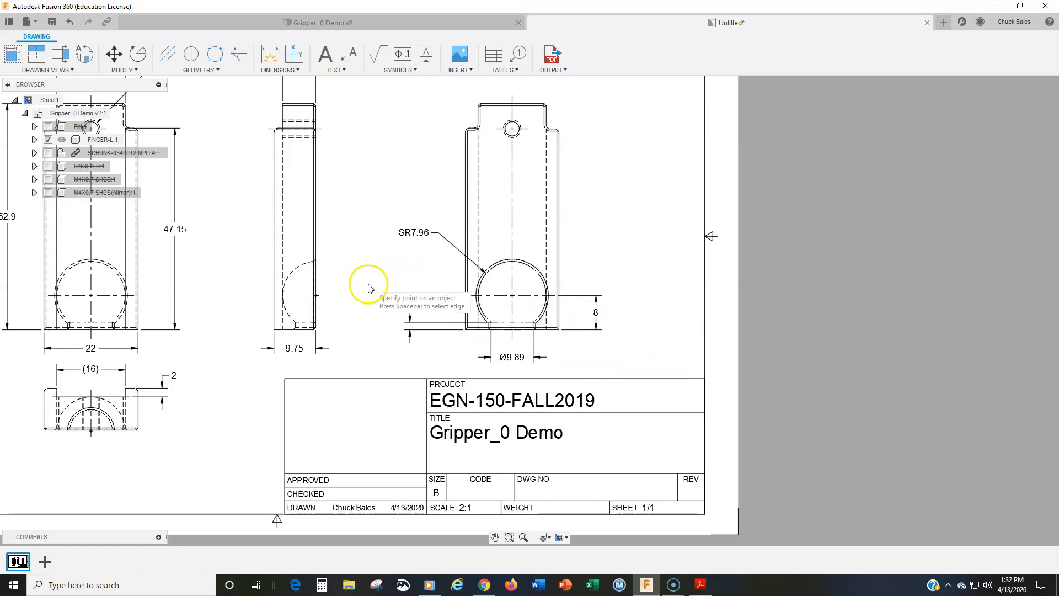
Add a vertical linear dimension from the threaded hole's center to the front view's lower-left corner, placed inside the overall height dimension
mouse_move(369, 288)
middle_down()
mouse_move(390, 281)
mouse_move(692, 356)
middle_up()
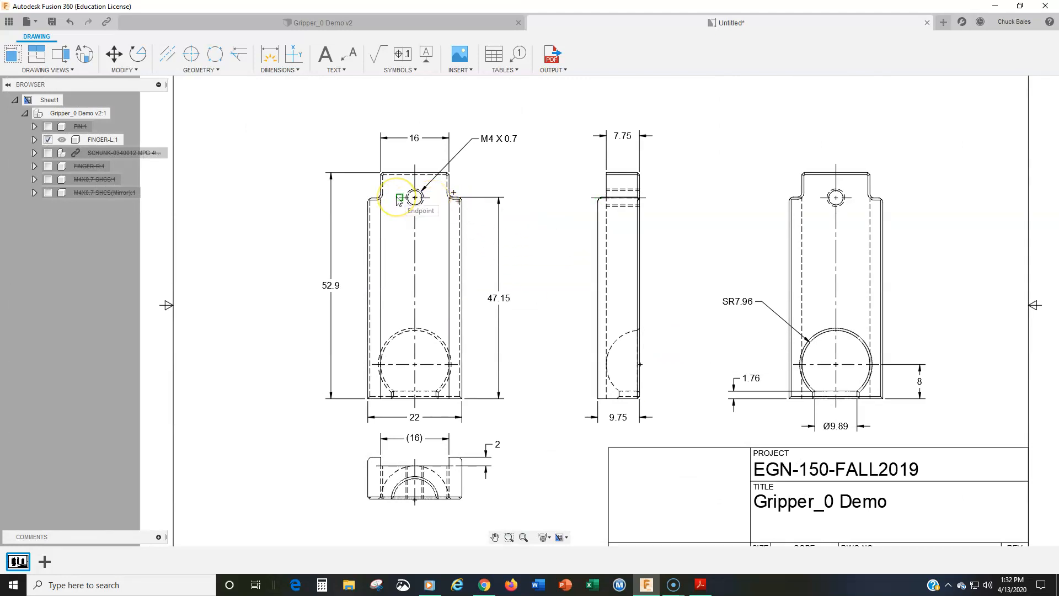
click(368, 401)
click(351, 312)
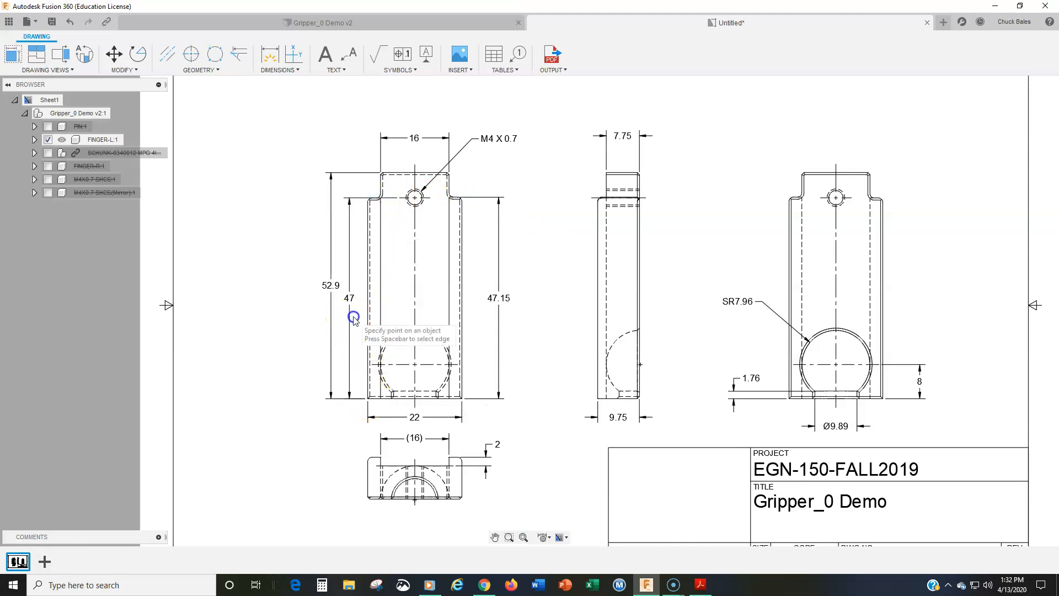
key(Escape)
Move the front view's overall height dimension and the hole's vertical location dimension farther left to space them apart
click(331, 286)
click(331, 286)
click(309, 283)
click(349, 298)
click(350, 299)
click(343, 297)
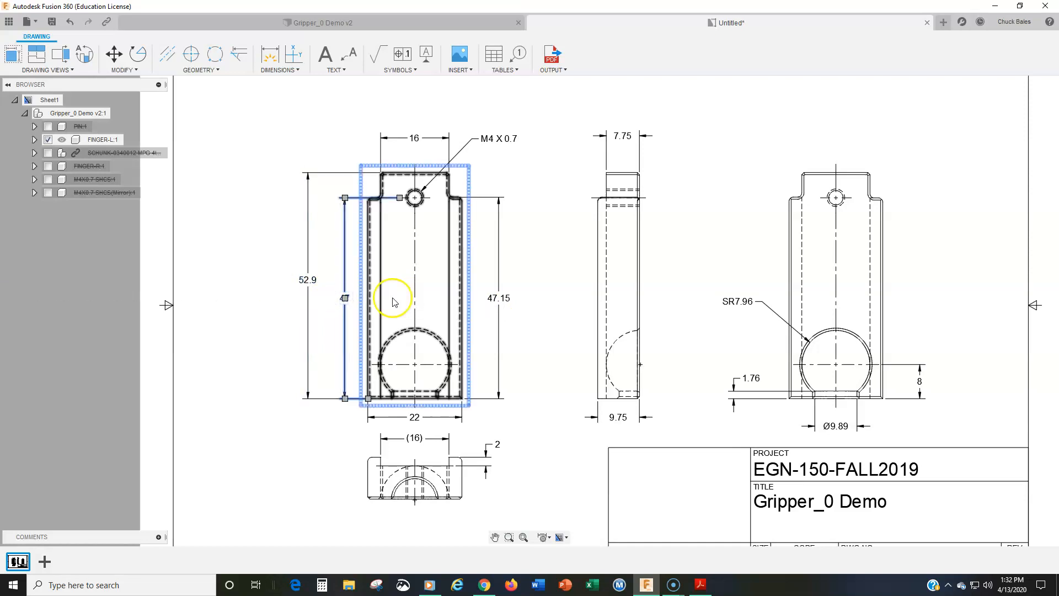
middle_drag(491, 362, 451, 263)
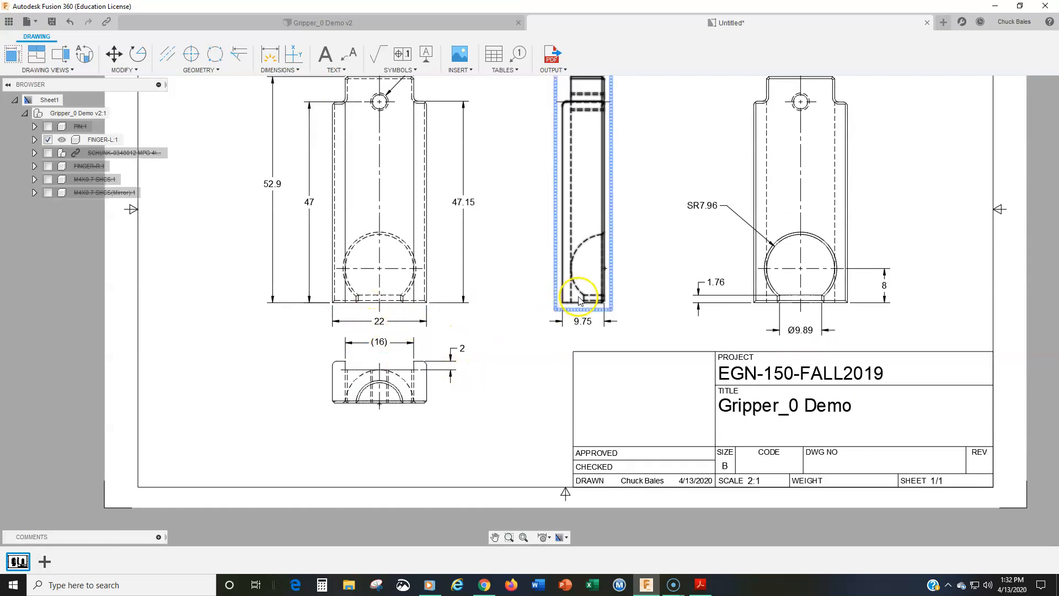
middle_drag(610, 236, 558, 339)
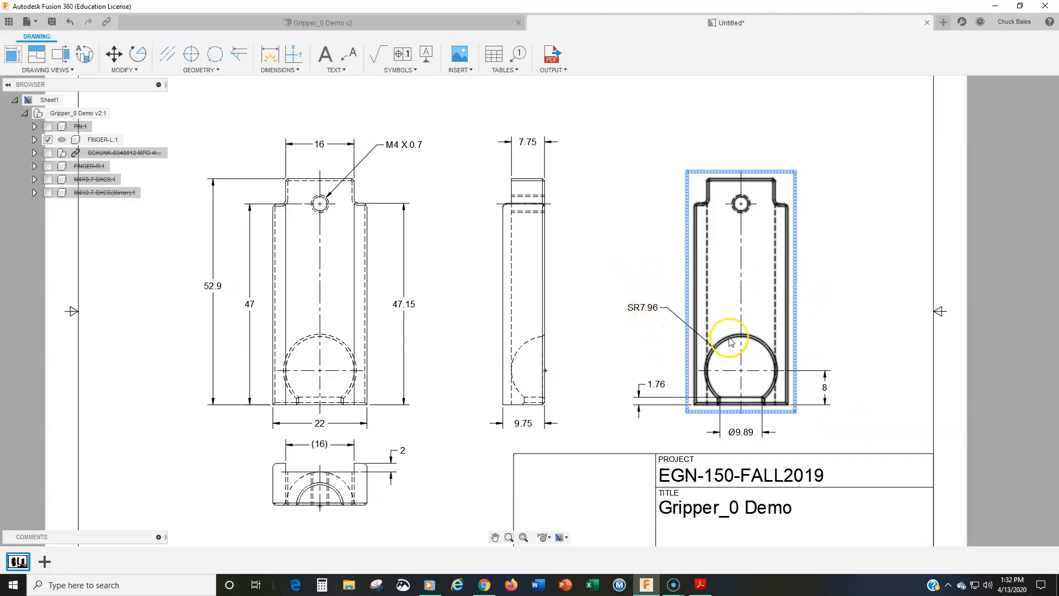
middle_drag(346, 333, 412, 304)
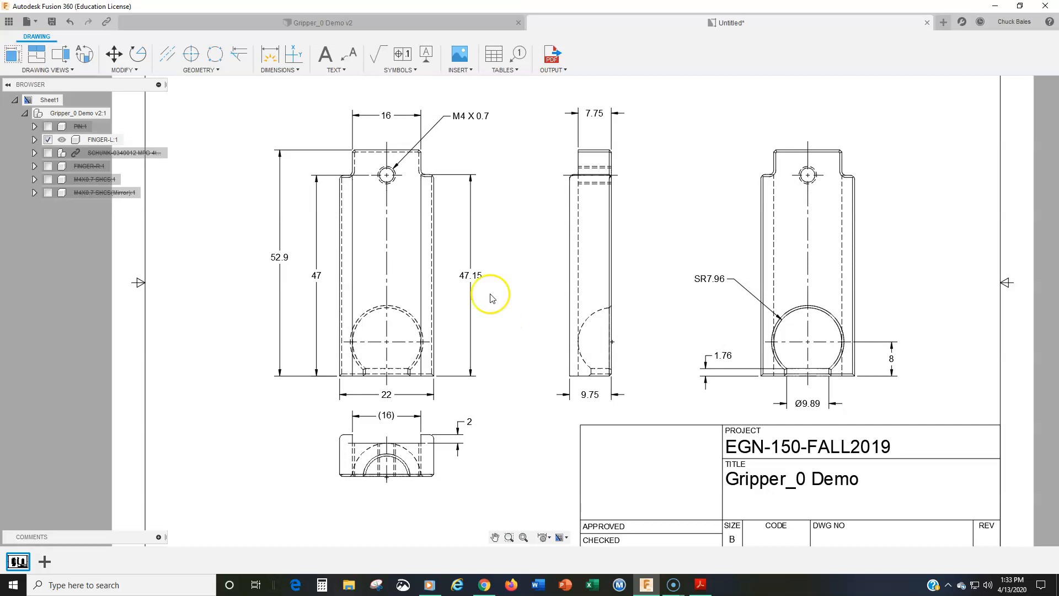
Create a wide text box in the sheet's lower-left corner, left of the title block, and enter the heading NOTES:
middle_drag(476, 302, 539, 189)
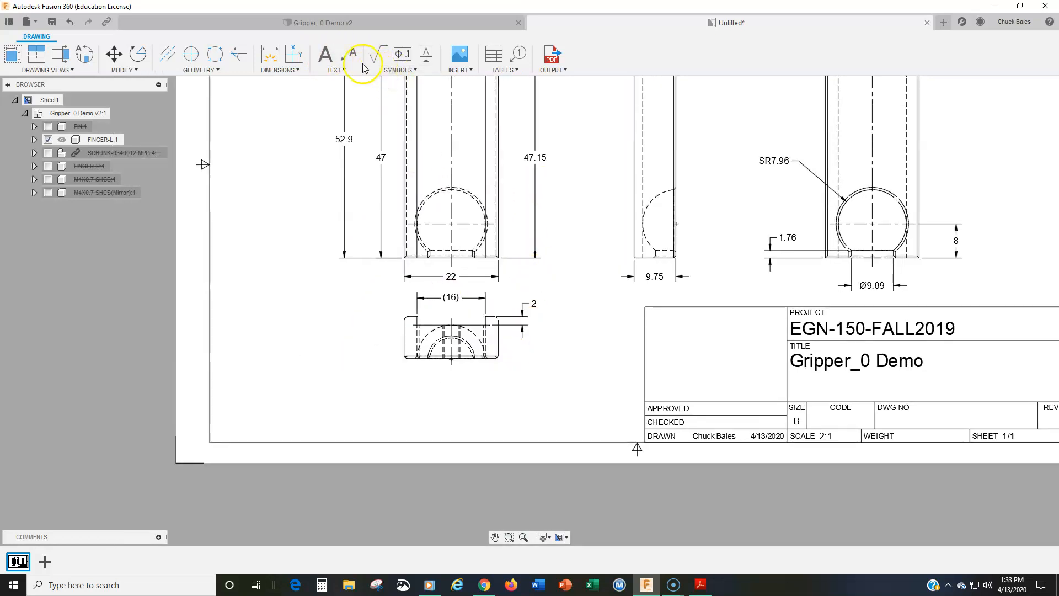
click(325, 57)
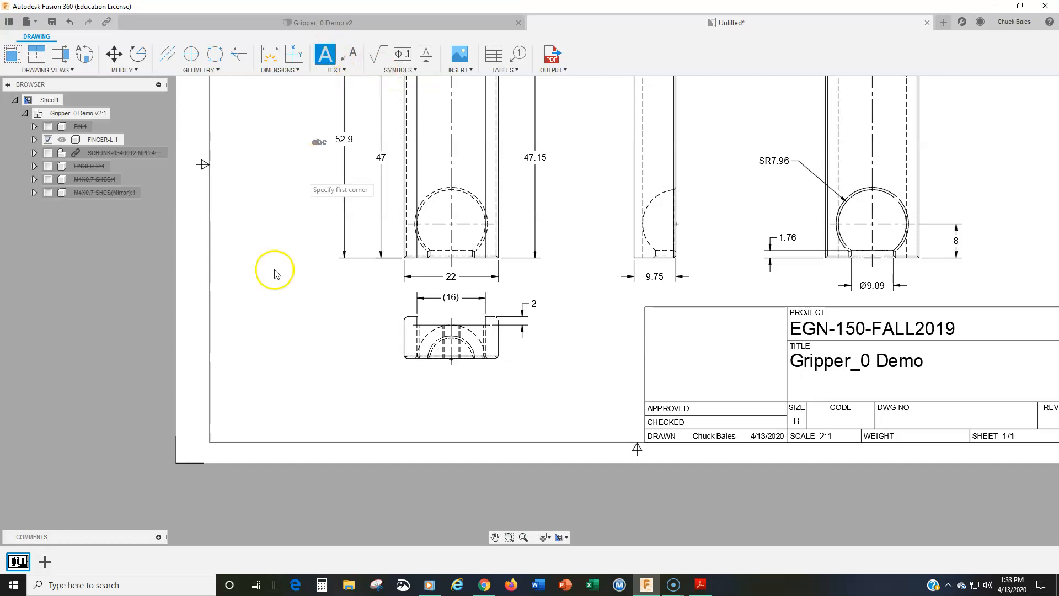
click(253, 377)
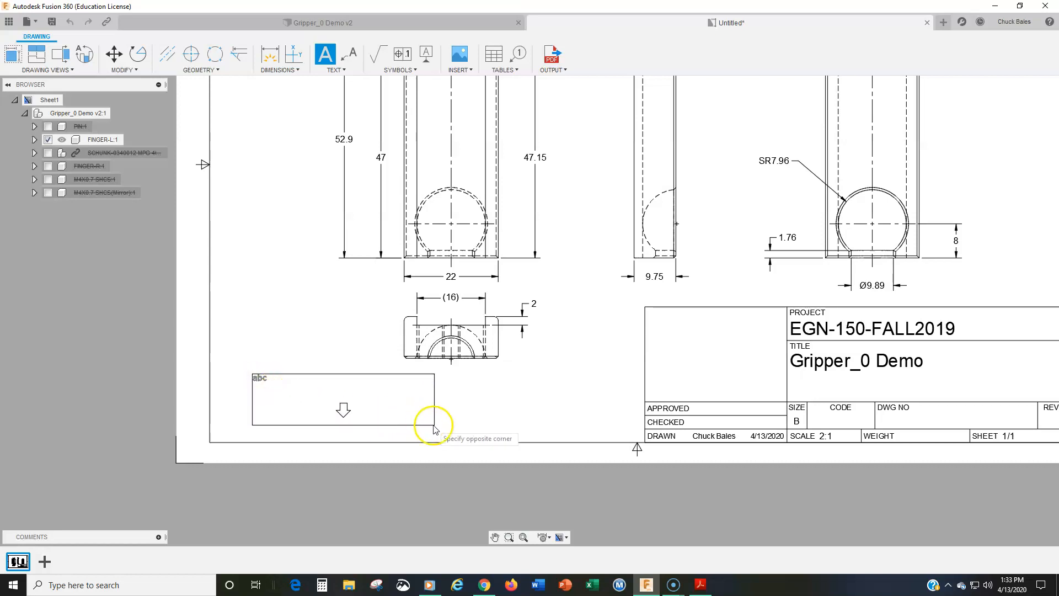
click(637, 444)
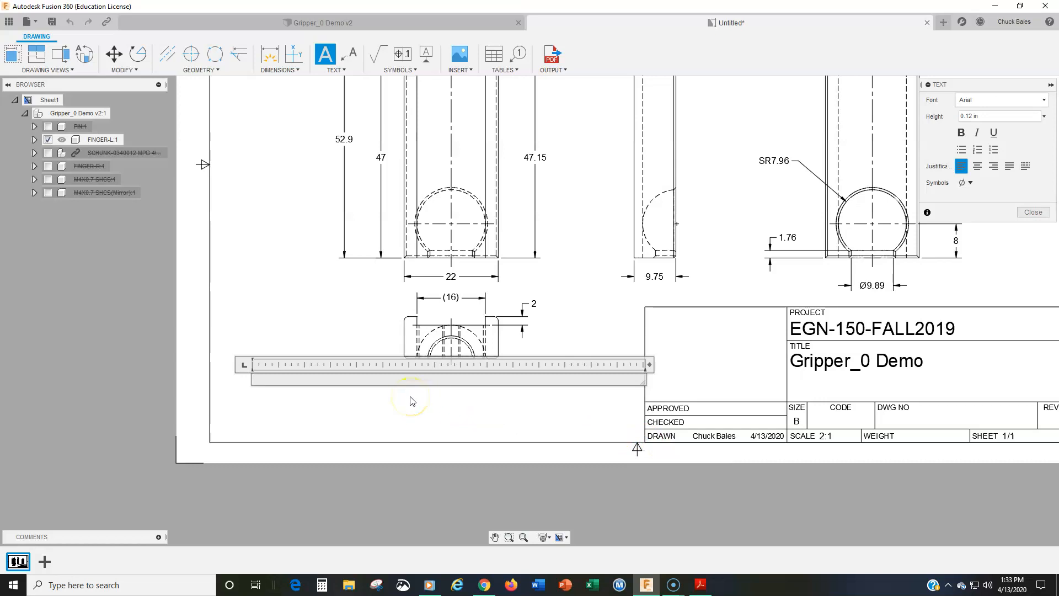
text(NOTES:)
key(Return)
Add the lines UNLESS OTHERWISE SPECIFIED and ALL DIMENSIONS IN MILLIMETERS below the notes heading
text(UN)
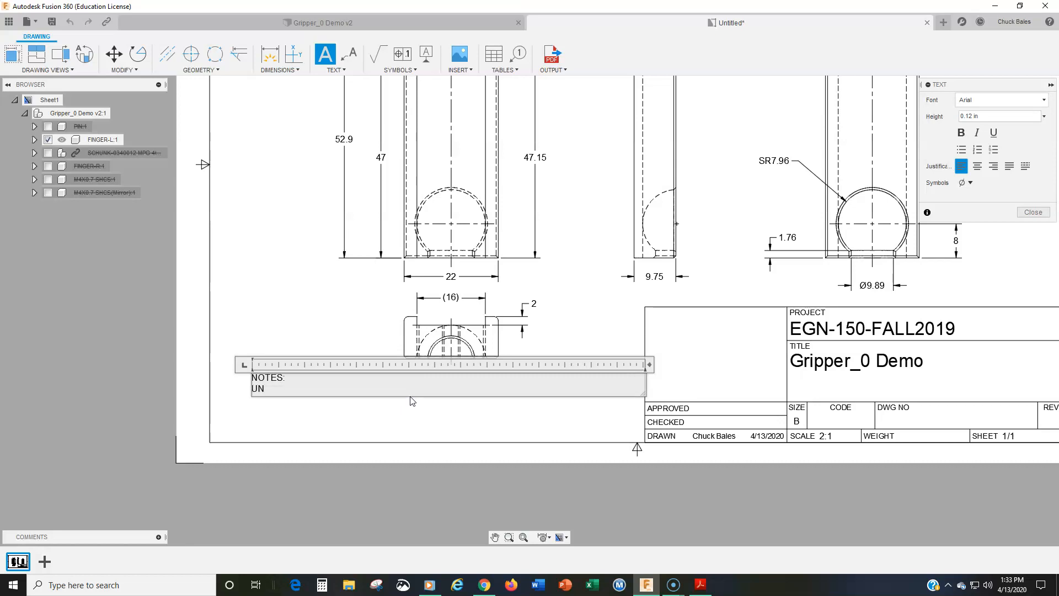
text(LESS OTHERWISE SPECIFIED)
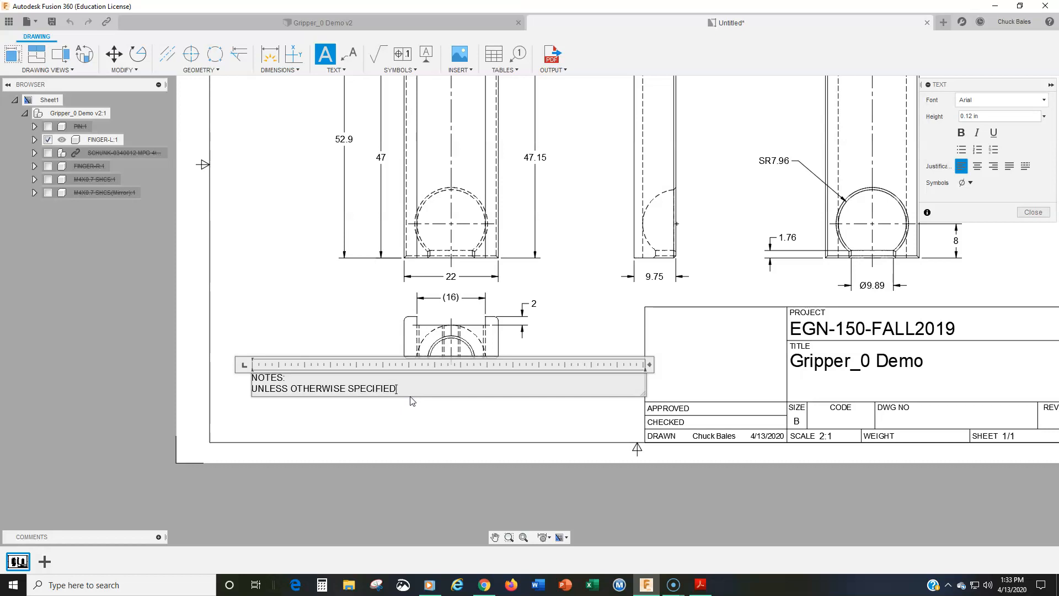
key(Return)
text(ALL DIMENSIONS)
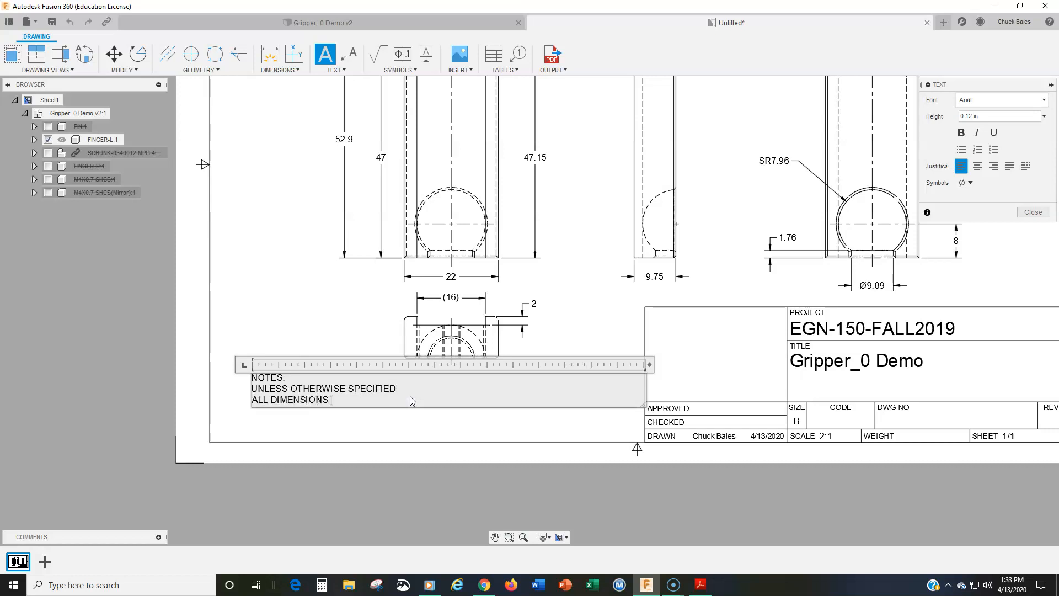
text( IN MILLIMETERS)
key(Return)
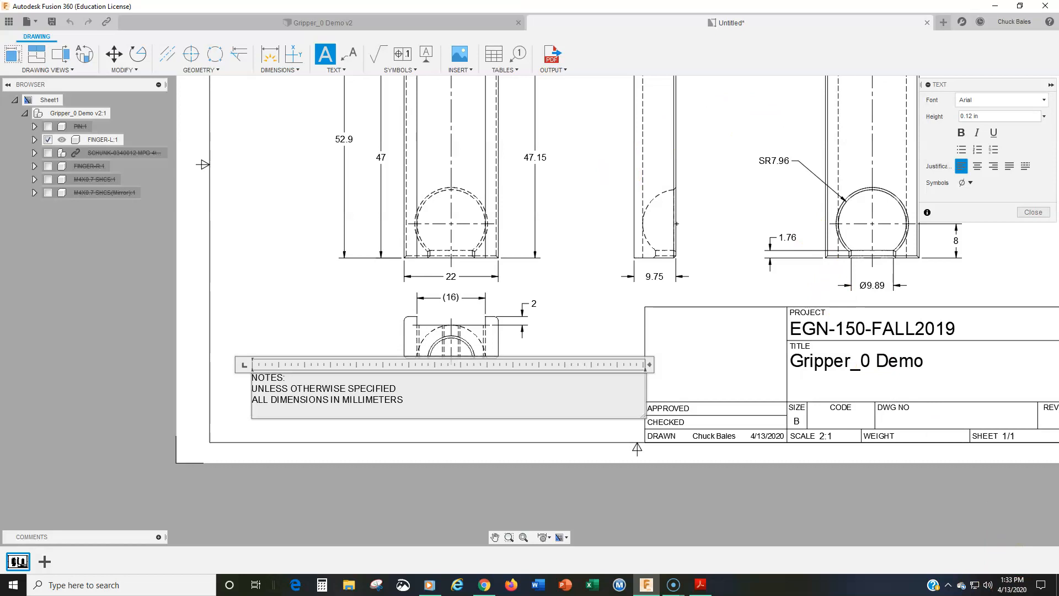
Switch to Adobe Acrobat Reader and examine the general note format and example notes in the 2017 MDT Department Standards
click(701, 584)
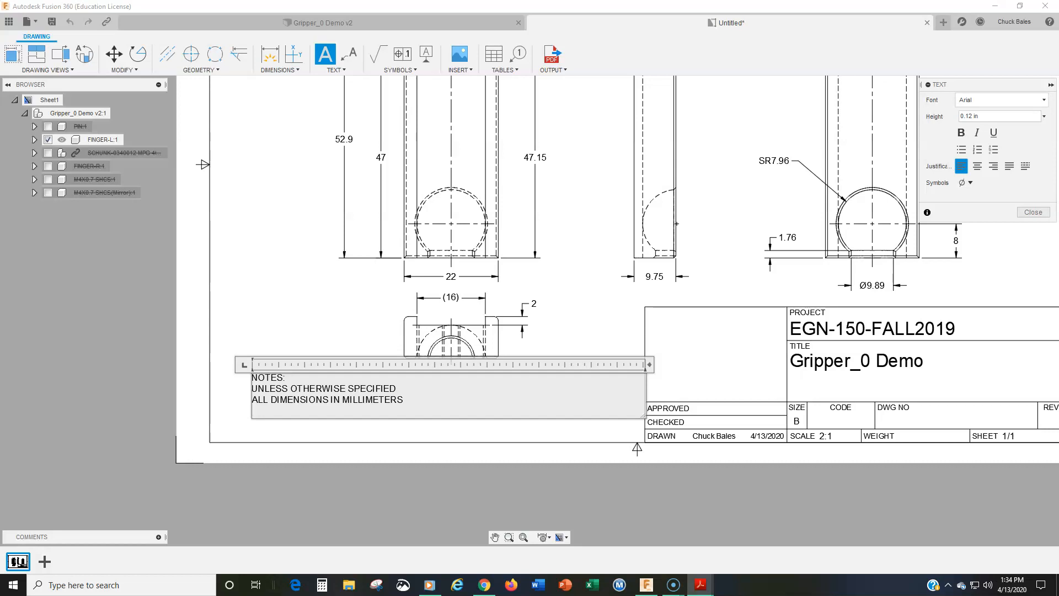
drag(1058, 37, 500, 39)
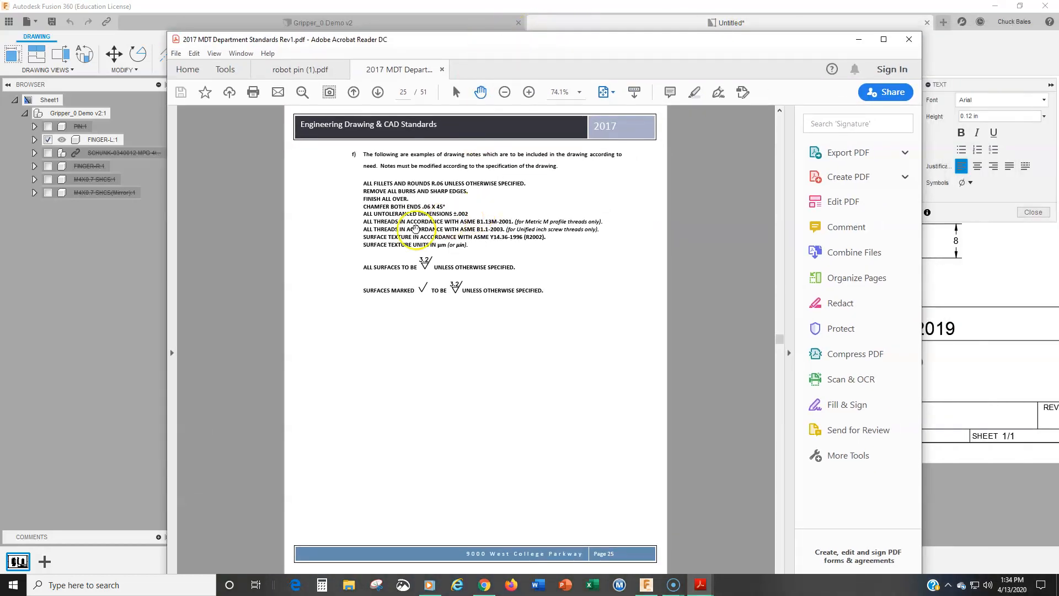
click(790, 352)
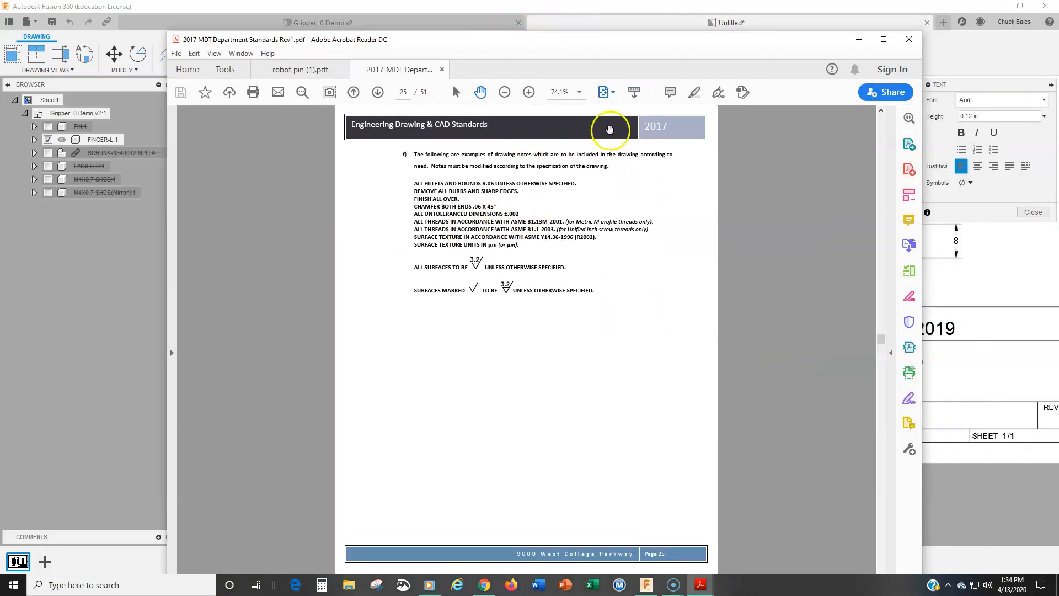
click(532, 94)
click(531, 93)
click(532, 94)
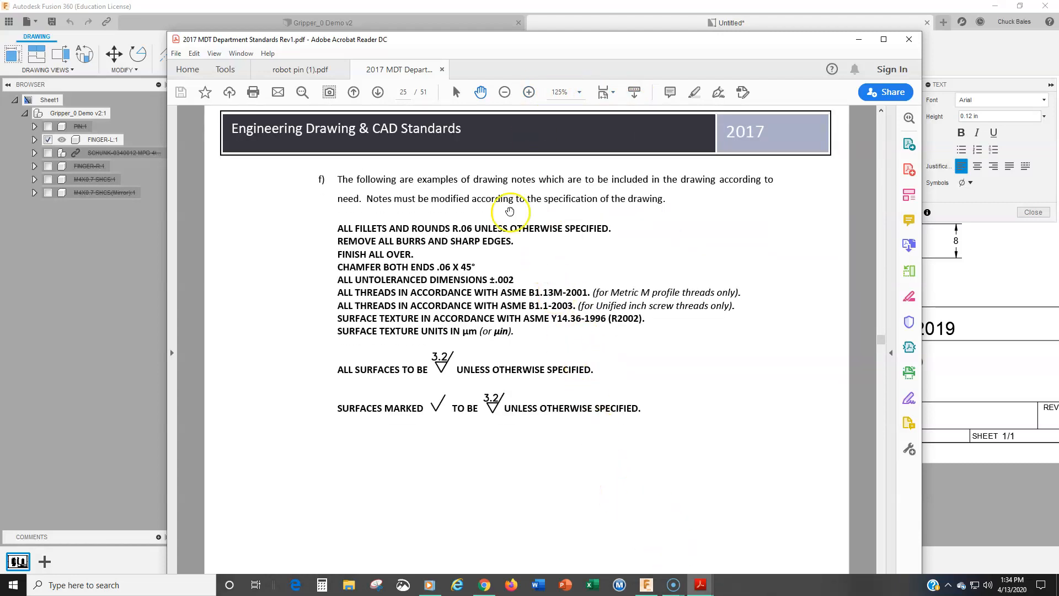
scroll(563, 290, up, 3)
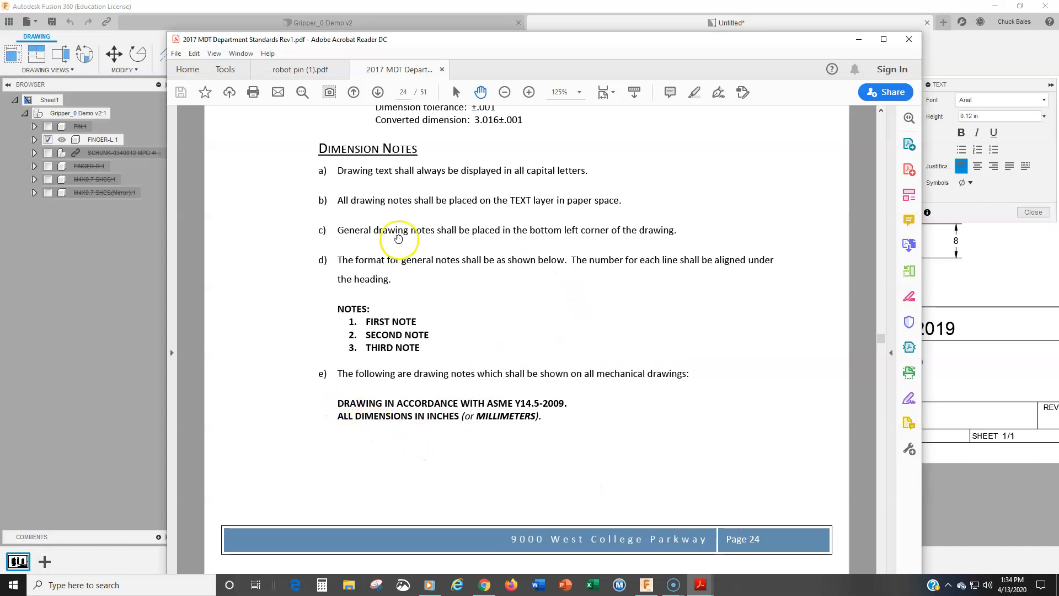
drag(481, 44, 1058, 41)
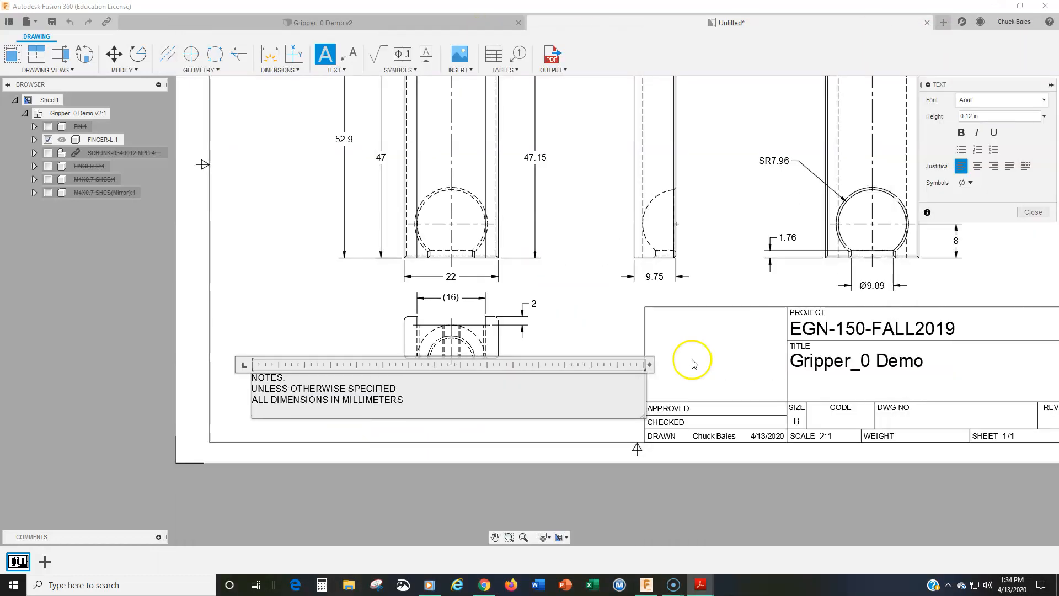
Return to the notes text in Fusion 360 and number the millimeters line as note 1
click(305, 414)
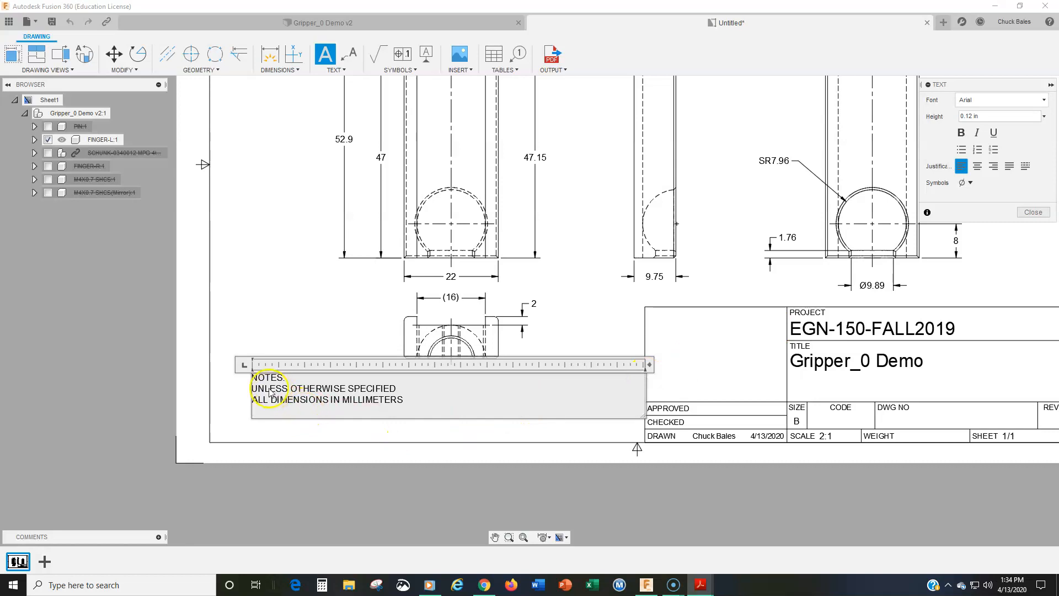
click(254, 401)
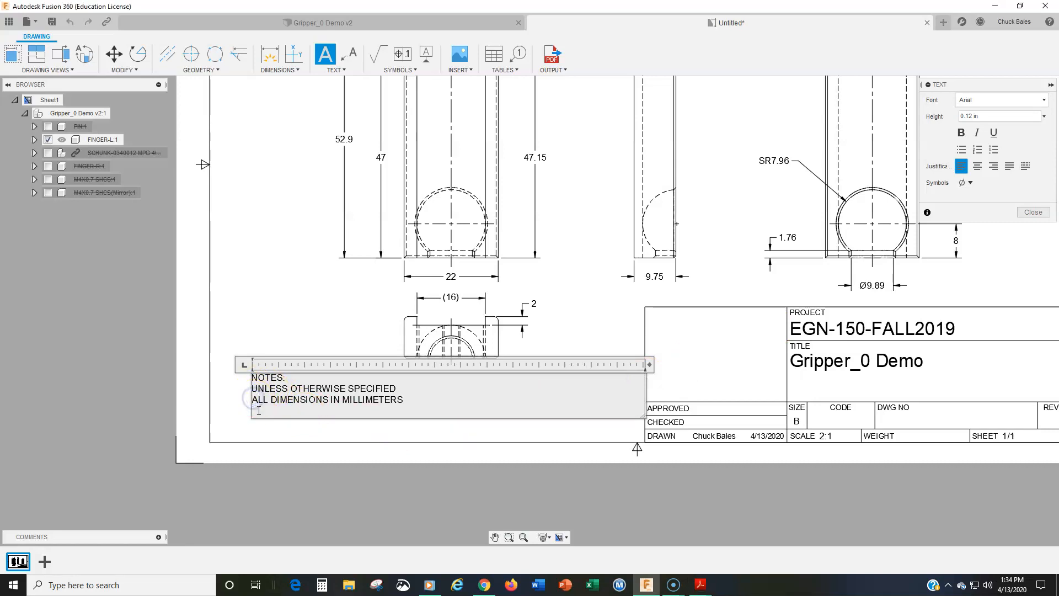
text(1. ALL DIMENSIONS IN MILLIMETERS )
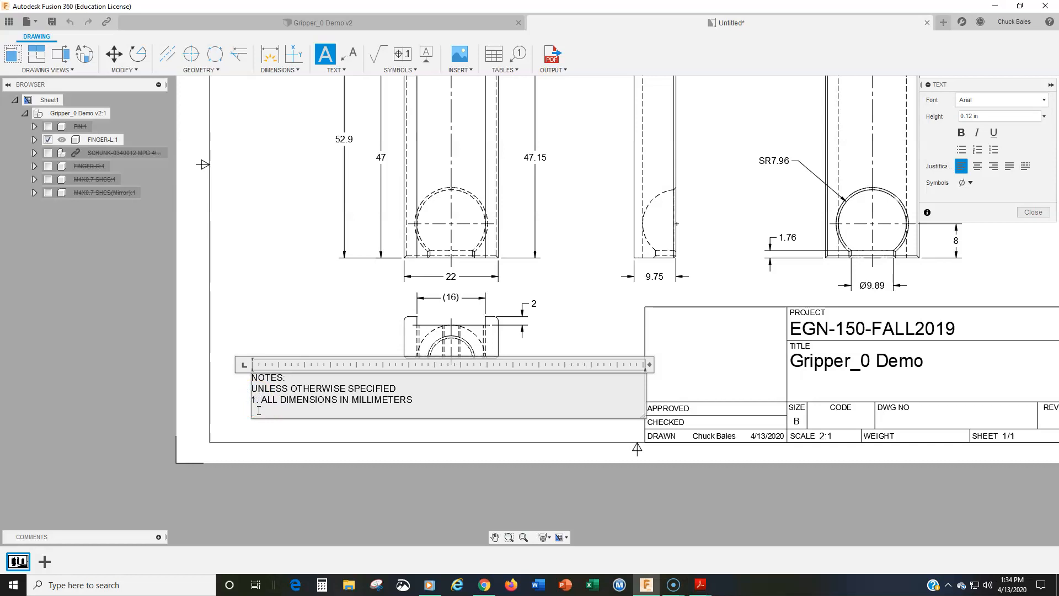
text(2. DRAWING IN ACCORDANCE WITH )
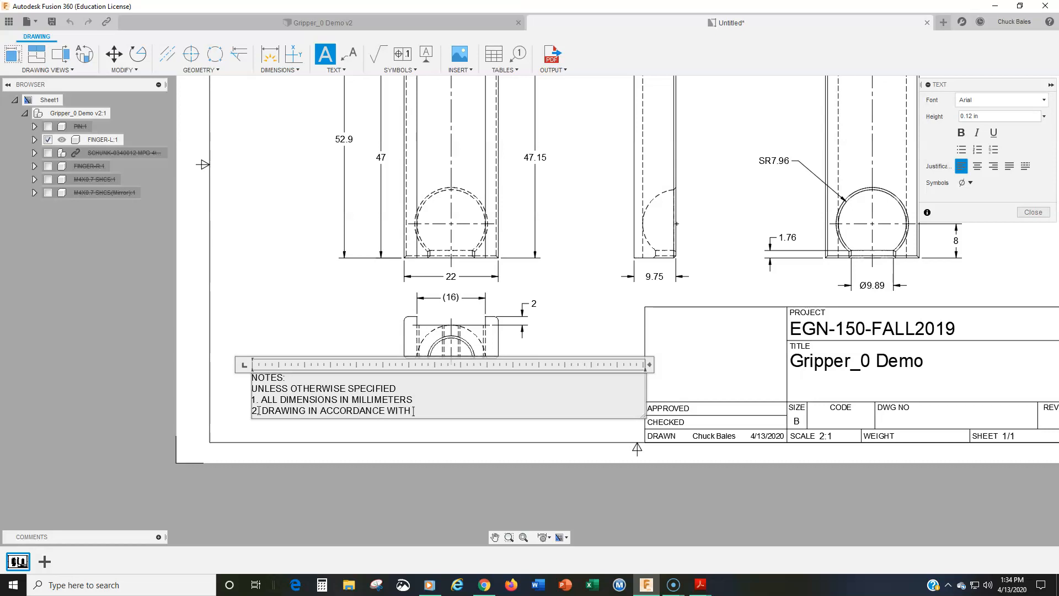
text(ASME Y14.5-2009)
Add note 2 reading DRAWING IN ACCORDANCE WITH ASME Y14.5-2009
key(Return)
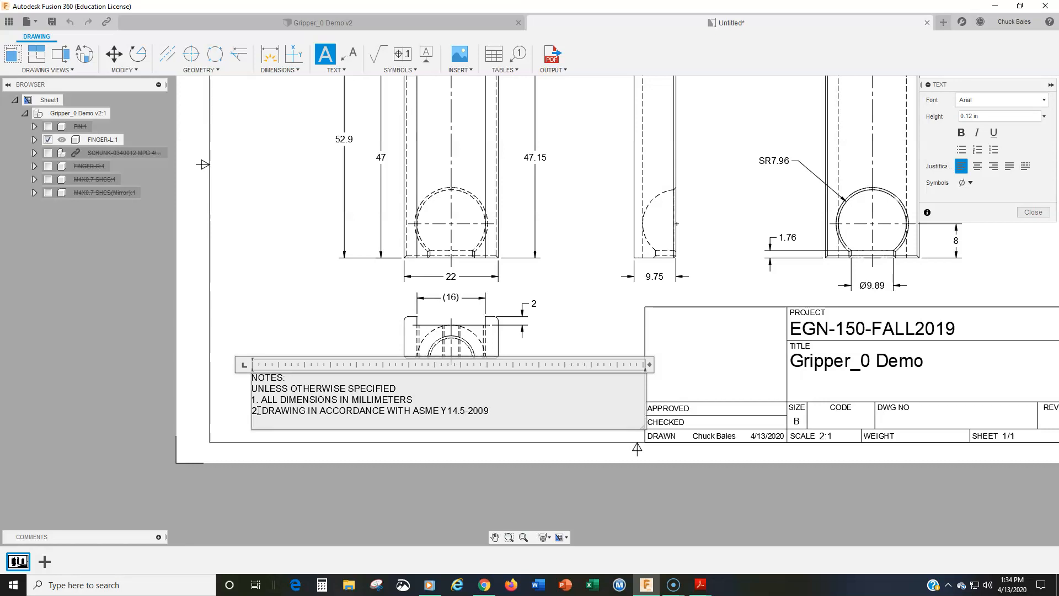
Add note 3 reading ALL FILLETS AND ROUNDS R1
text(3. ALL FILLETS AND ROUNDS R1)
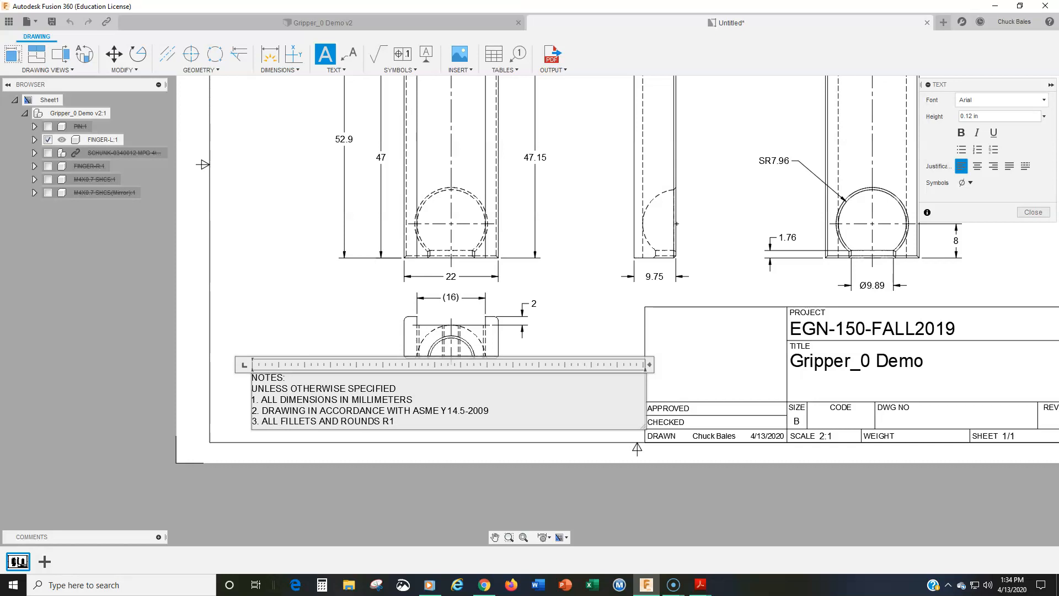
key(Return)
Add note 4 reading ALL CHAMFERS 0.5 X 45° using the degree symbol, and finish the notes text
text(4. ALL CA)
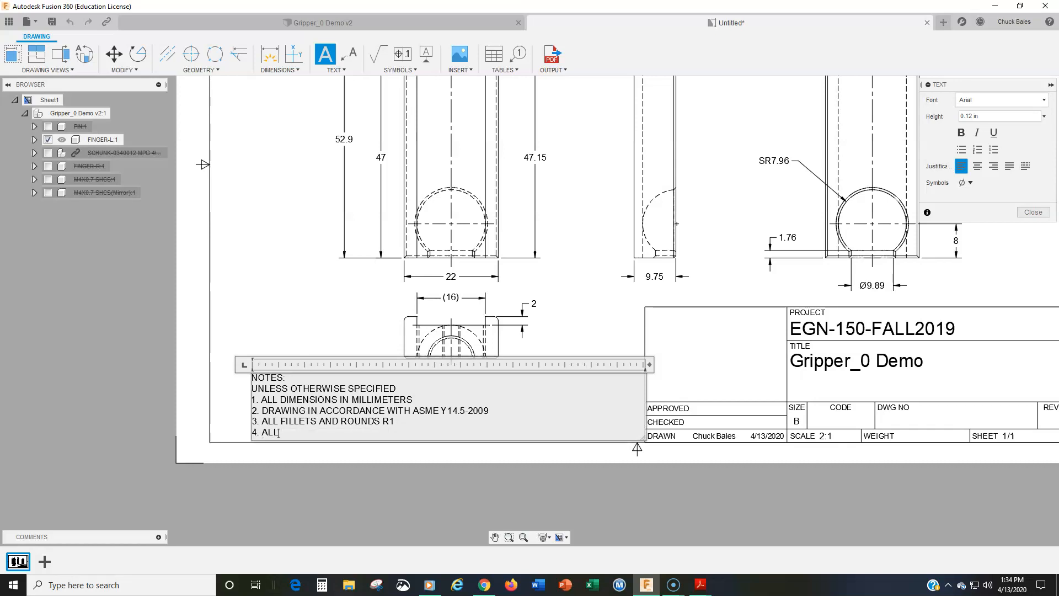
key(BackSpace)
text(HANM)
key(BackSpace)
key(BackSpace)
text(MFERS)
text(0.5 X 45)
click(966, 182)
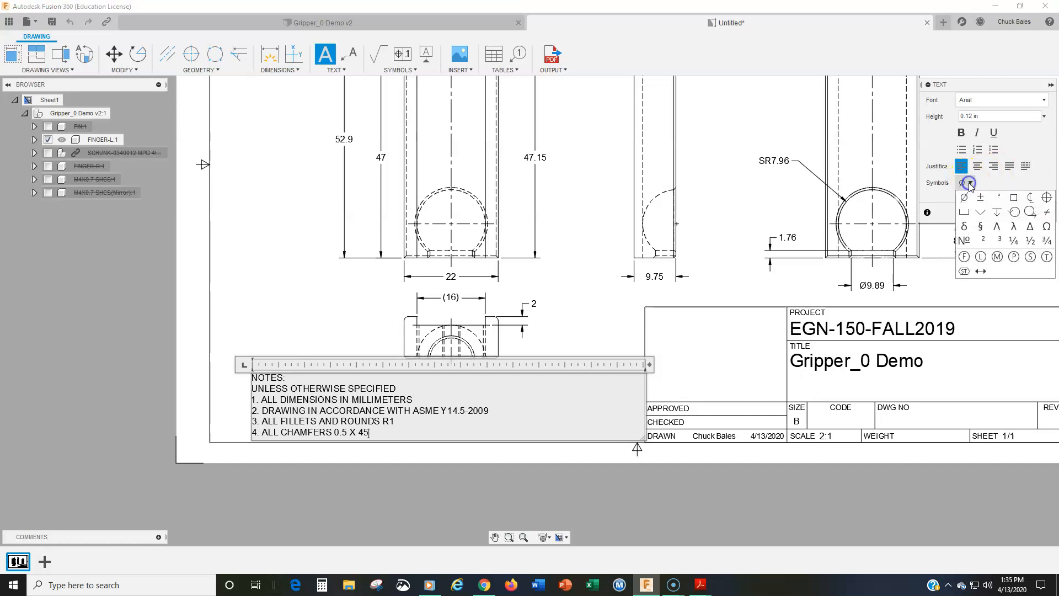
click(998, 196)
click(1033, 214)
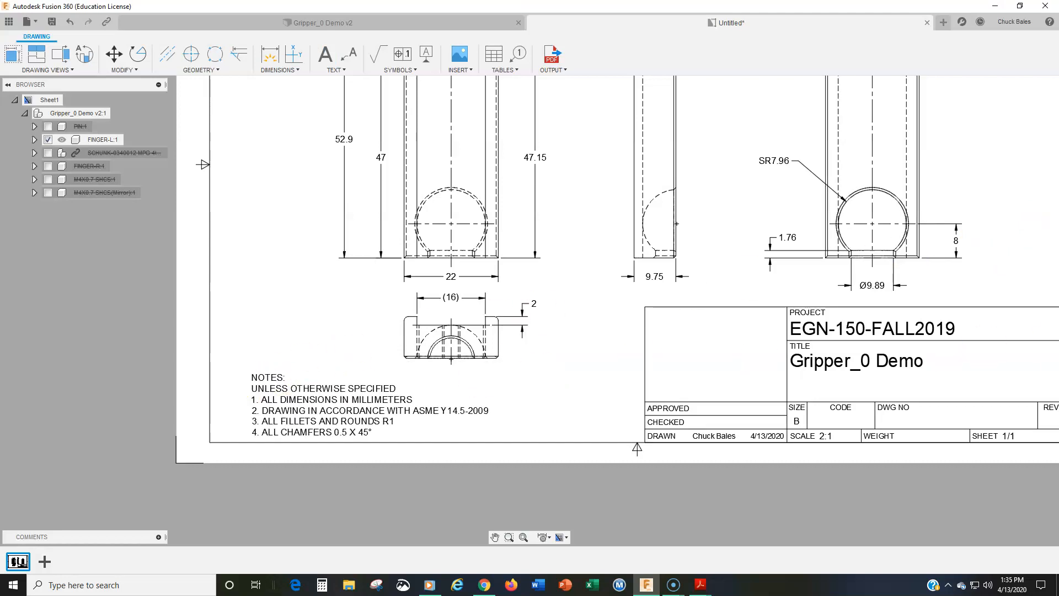
Move the front view with its aligned side views up the sheet, and raise the bottom view closer beneath the front view
click(365, 433)
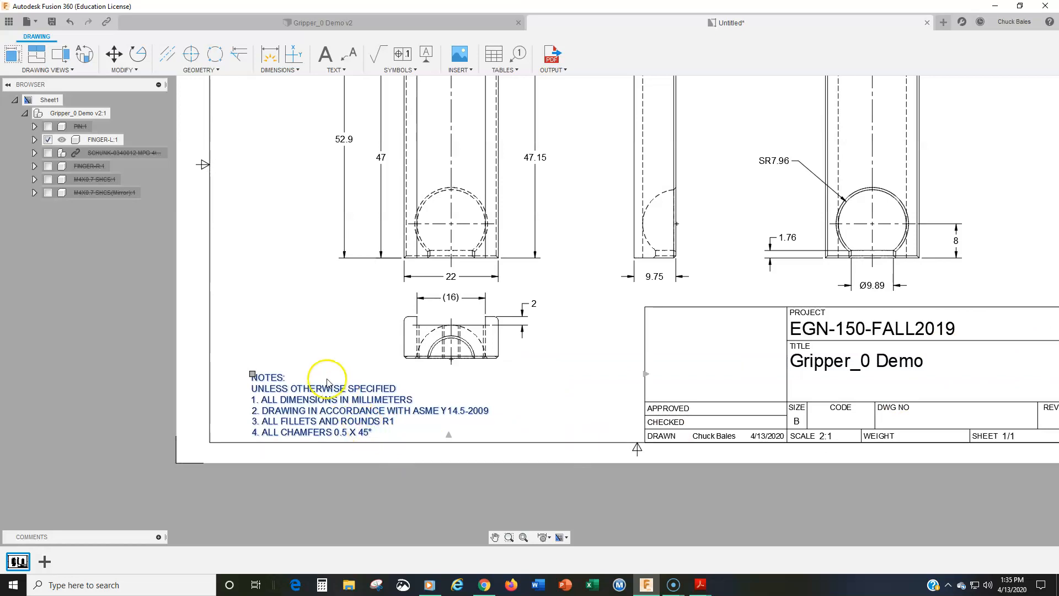
scroll(355, 338, down, 5)
middle_drag(355, 338, 348, 412)
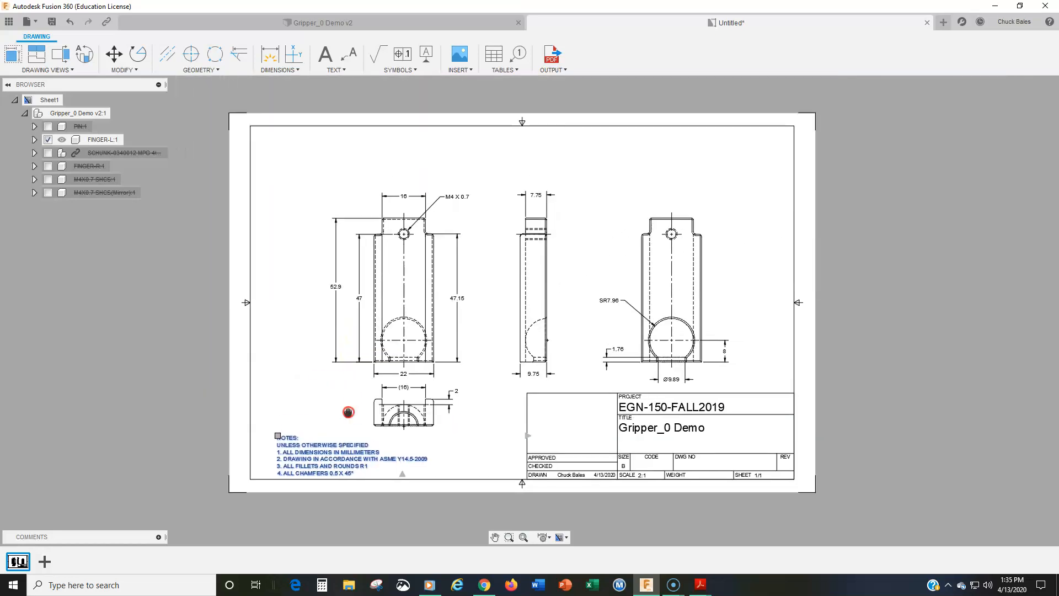
click(396, 304)
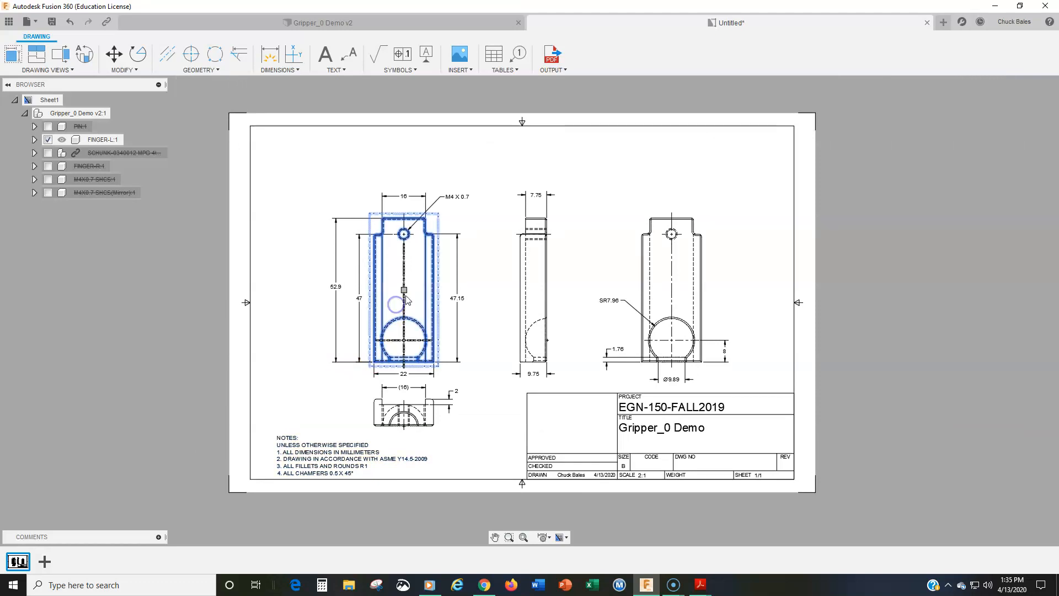
drag(404, 289, 404, 255)
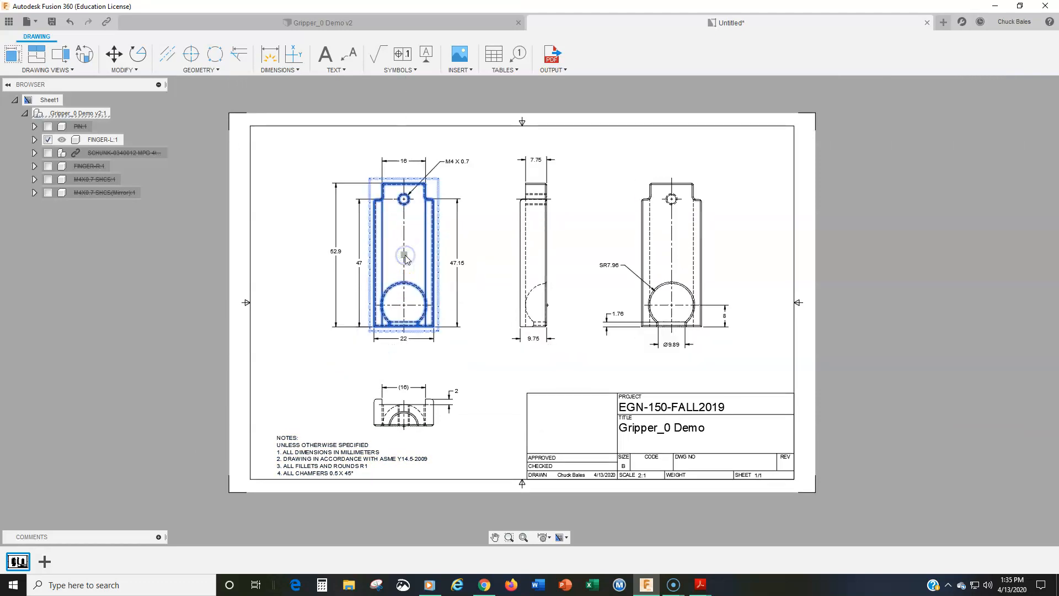
click(435, 421)
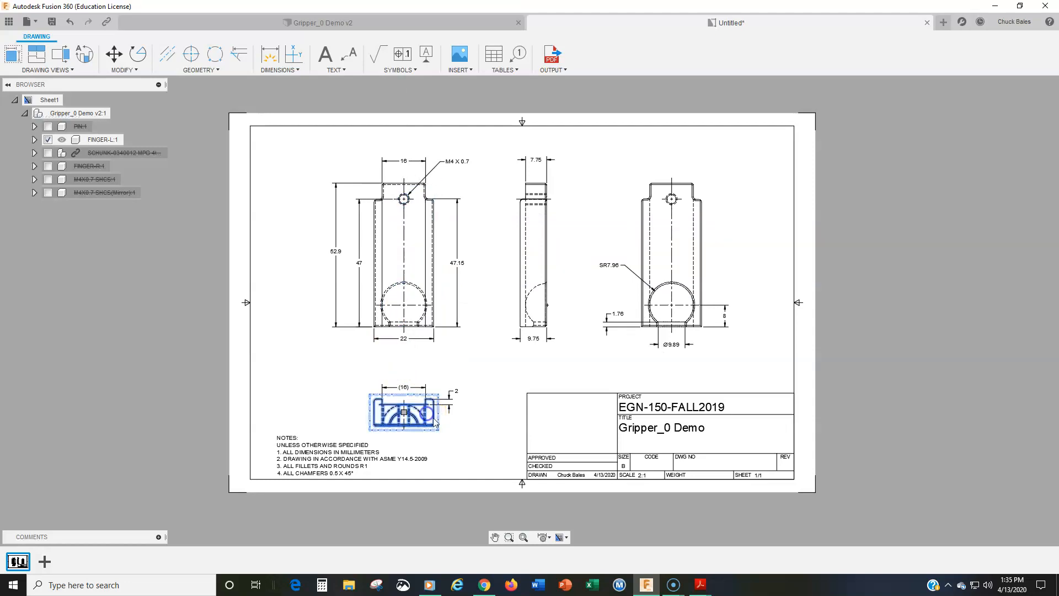
drag(403, 412, 404, 378)
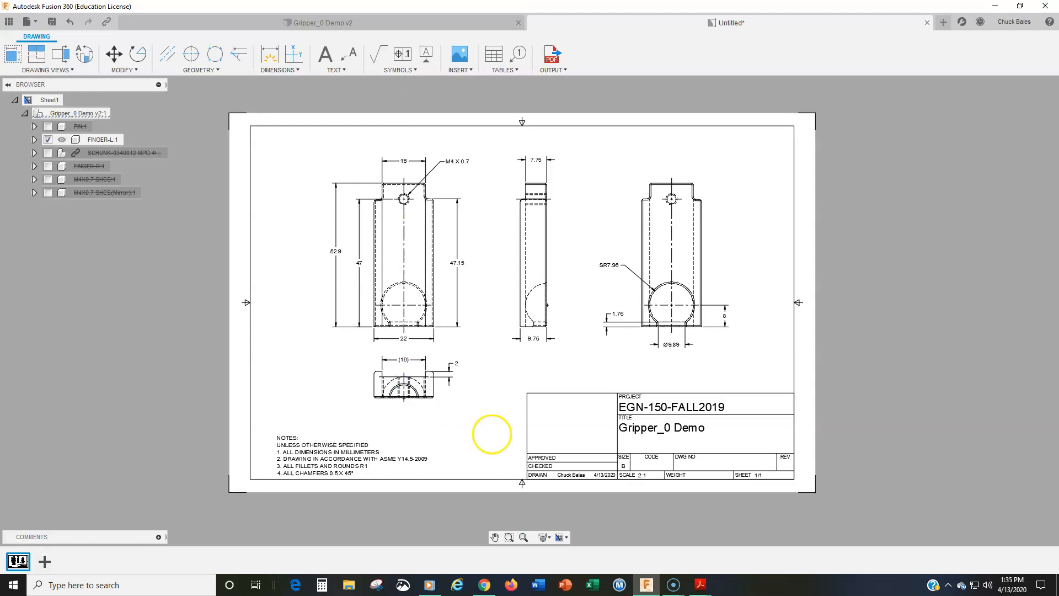
Move the notes block straight up to just below the bottom view to make room for more lines
scroll(313, 462, up, 2)
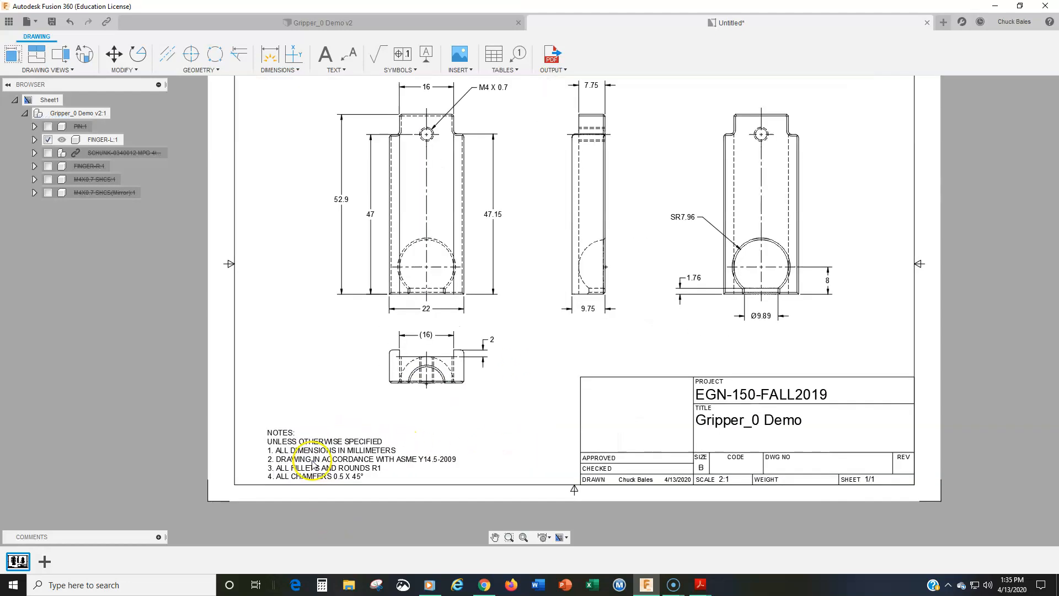
click(313, 462)
click(263, 428)
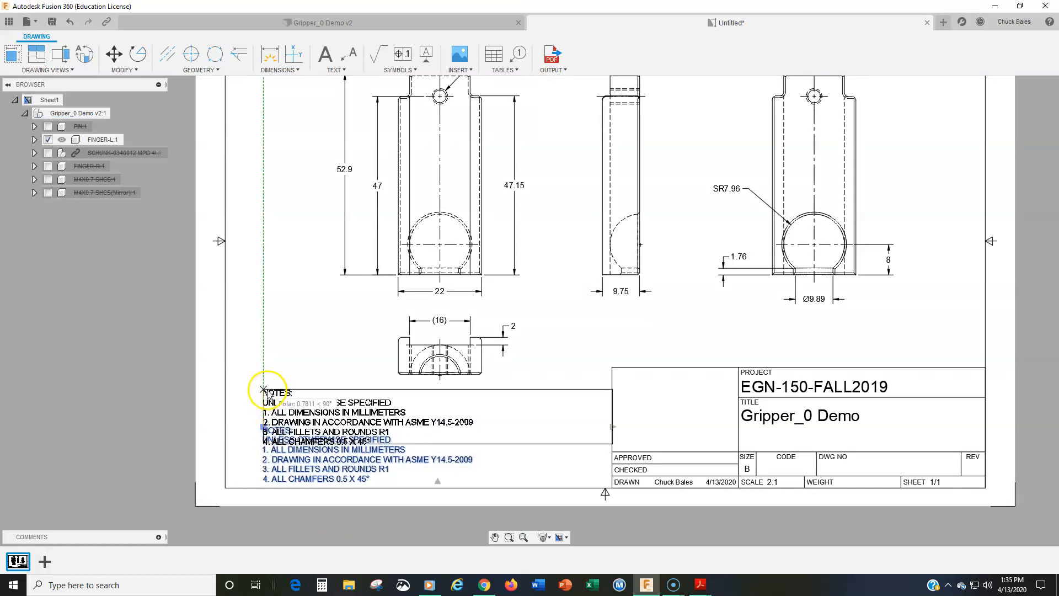
click(264, 391)
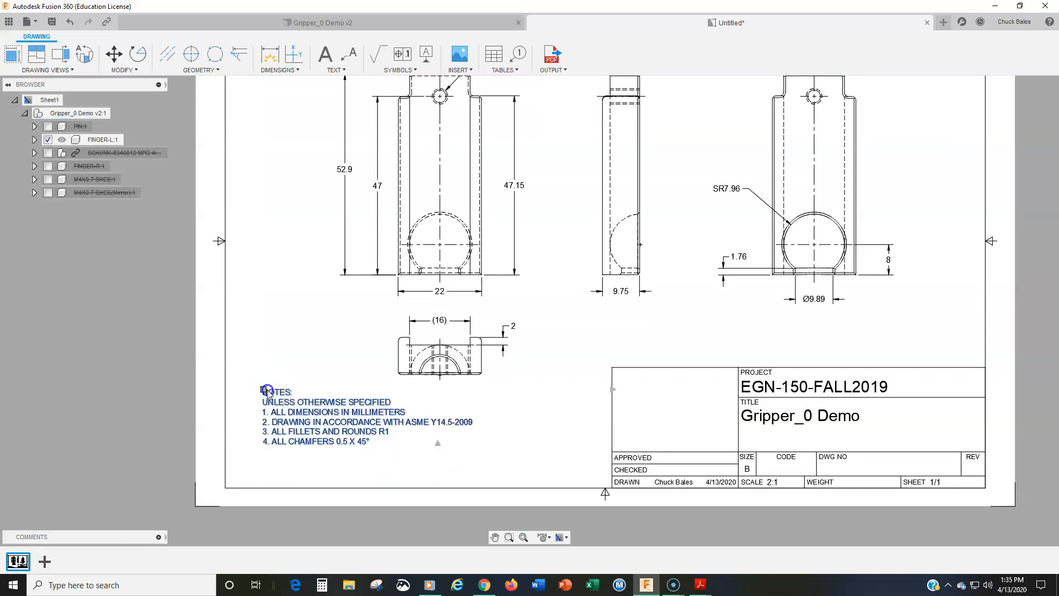
Add note 5 to the notes text reading ALL THREADS IN ACCORDANCE WITH ASEM B1.13M-2001
double_click(371, 443)
key(Return)
text(5.)
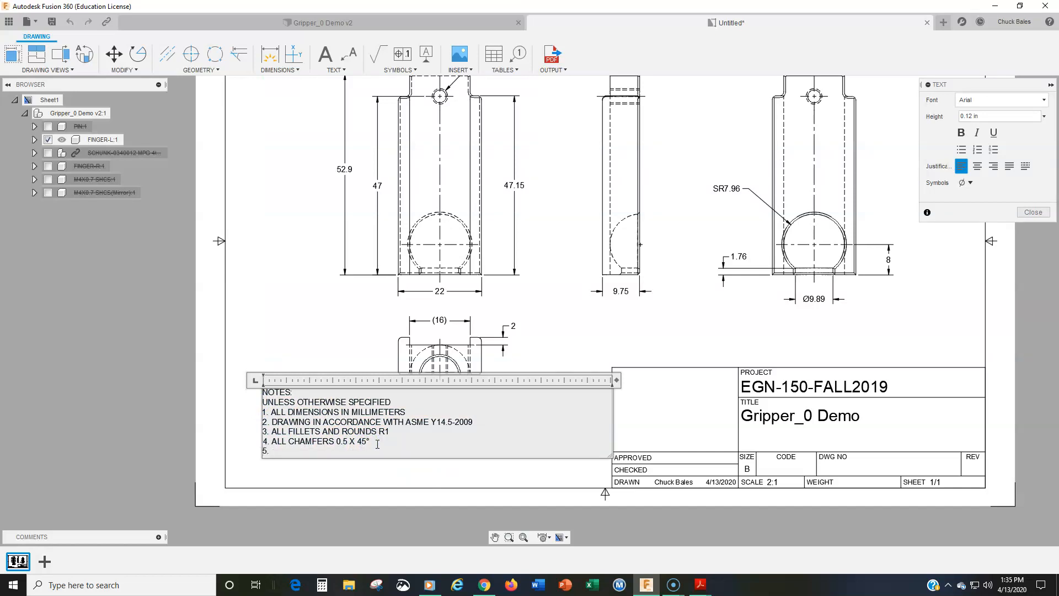
text( ALL THREADS IN ACCORDANCE WITH)
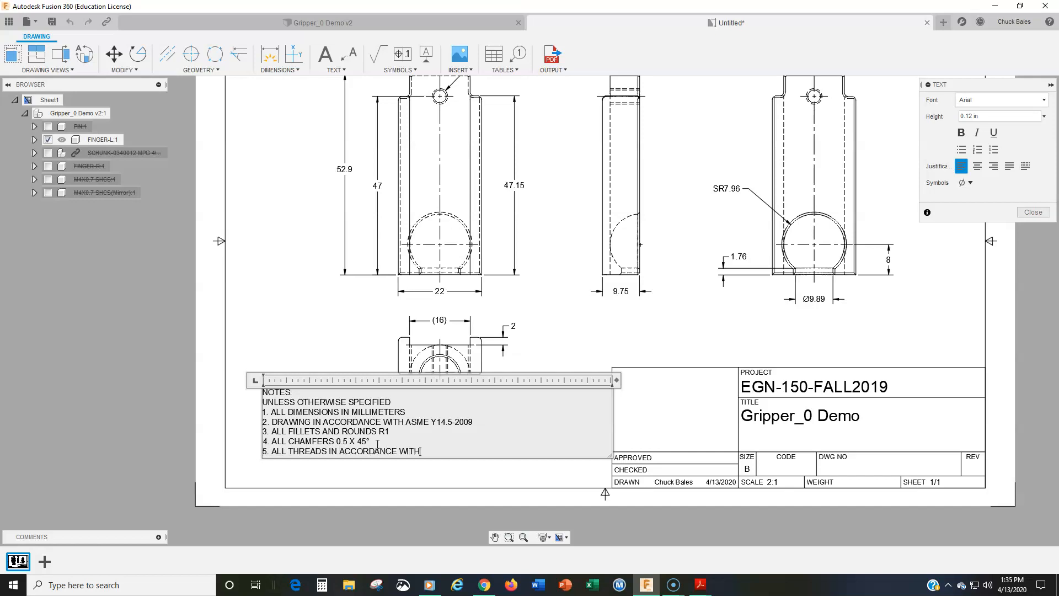
text( ASEM B1.13M-2001)
Add note 6 reading REMOVE ALL BURRS AND SHARP EDGES, and finish the notes text
key(Return)
text(6. REMOVE ALL)
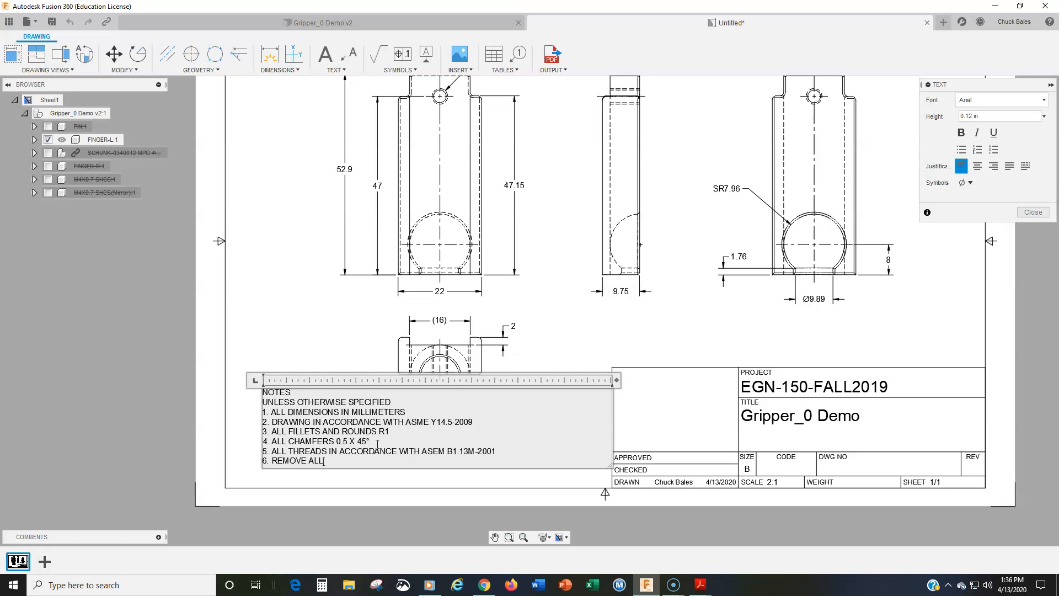
text( BURRS AND SHARP EDGES)
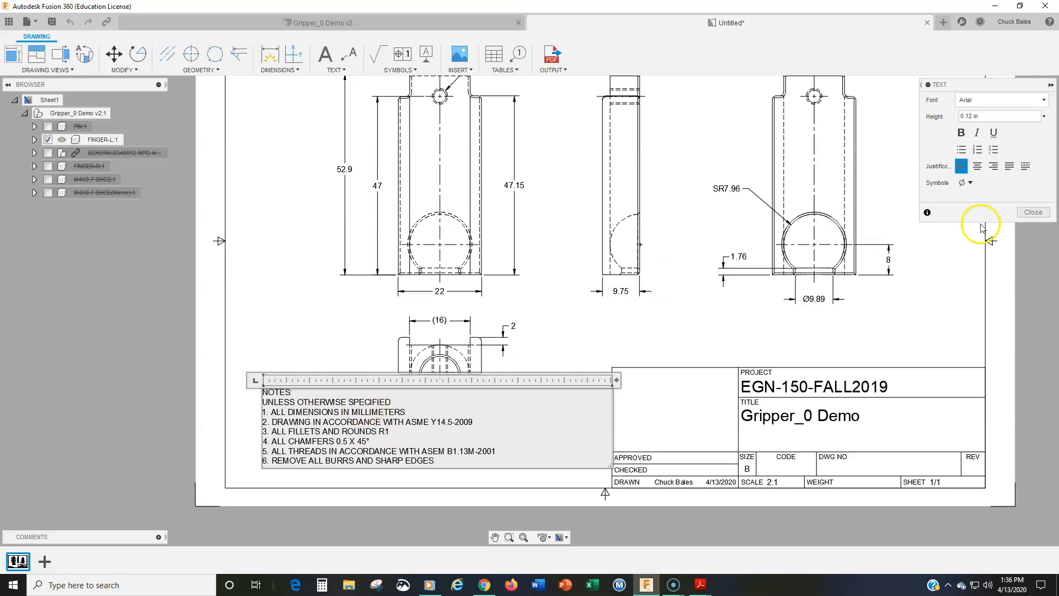
click(1033, 212)
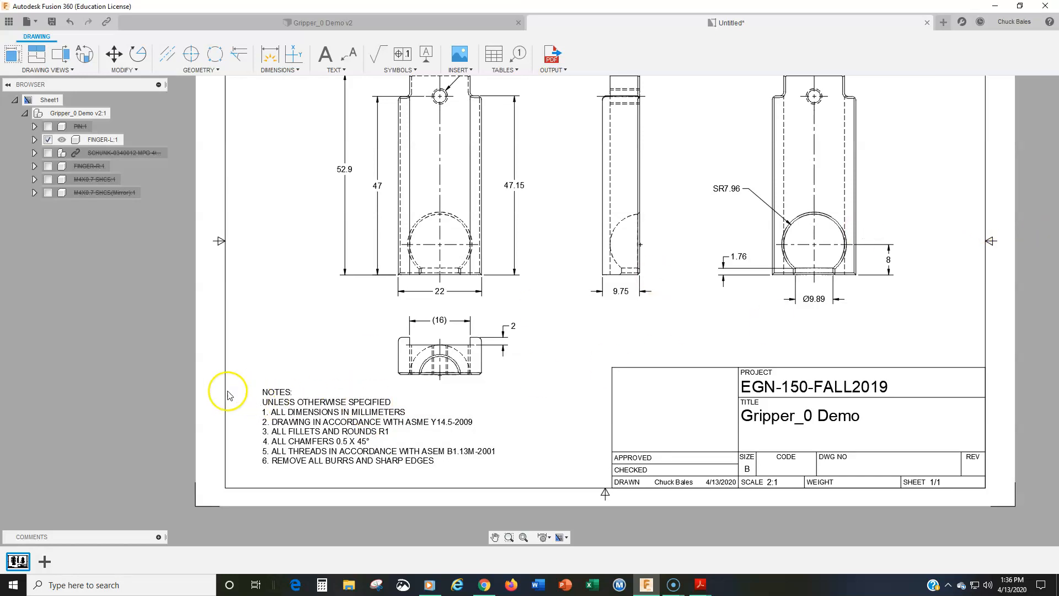
Save the drawing as Gripper_0 Demo Drawing in the EGN-150-FALL2019 folder
scroll(513, 356, down, 1)
middle_drag(514, 356, 507, 442)
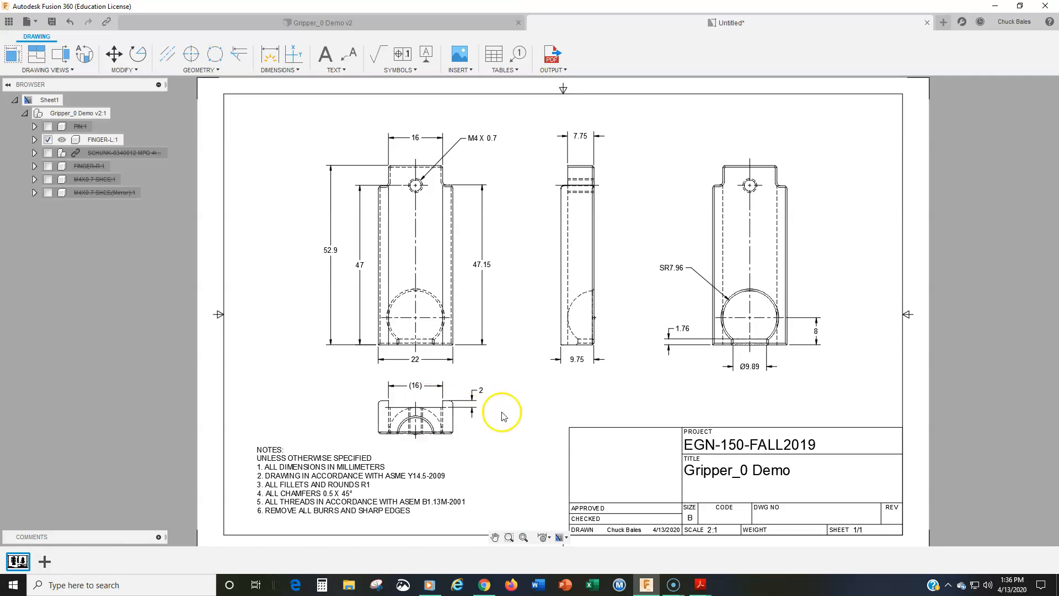
click(52, 22)
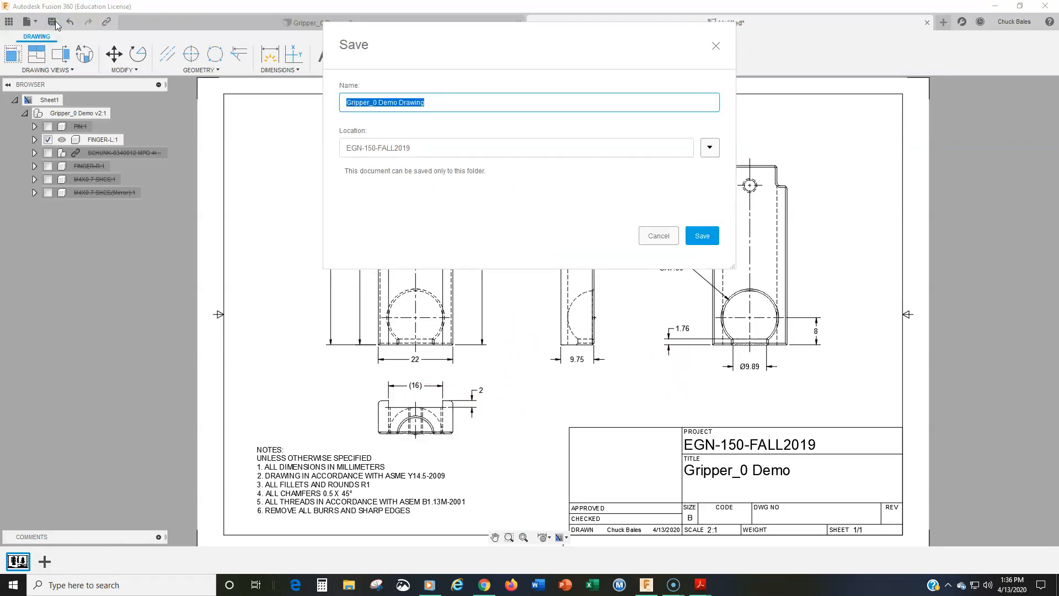
click(703, 236)
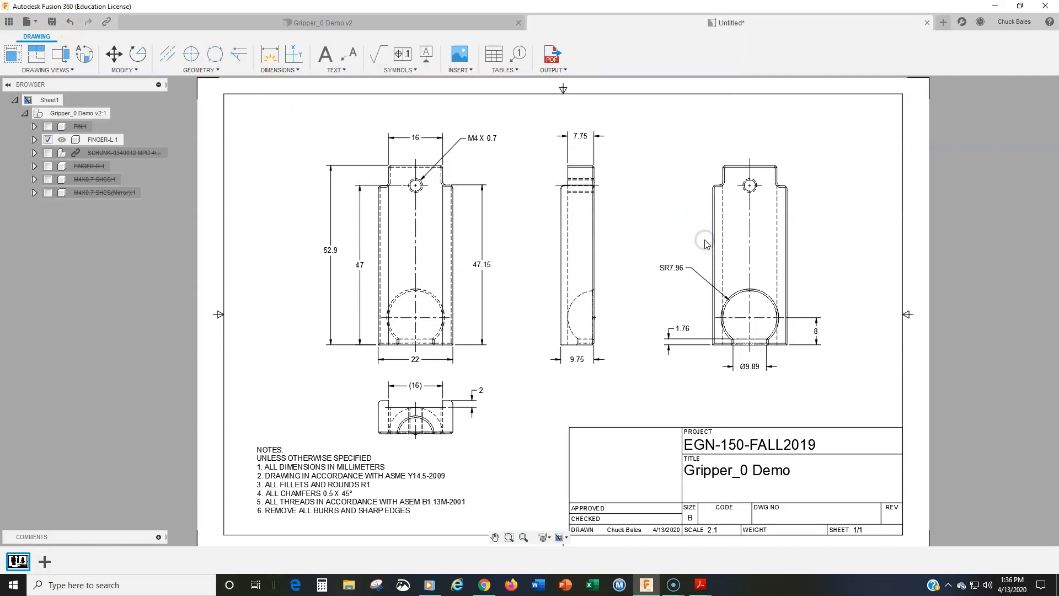